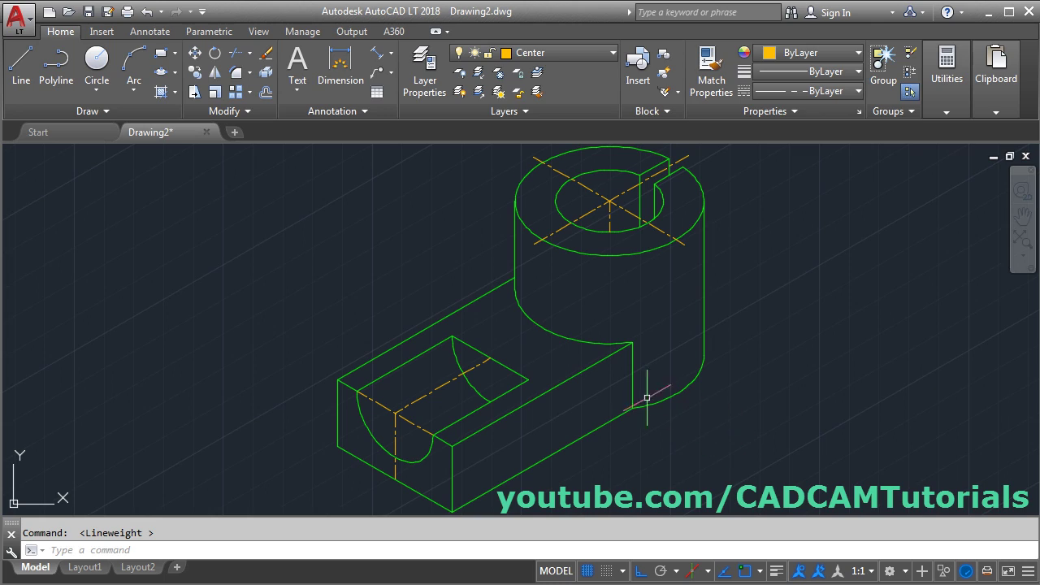
Create a new layer named Dim and set its color to index color 51.
left_click(425, 84)
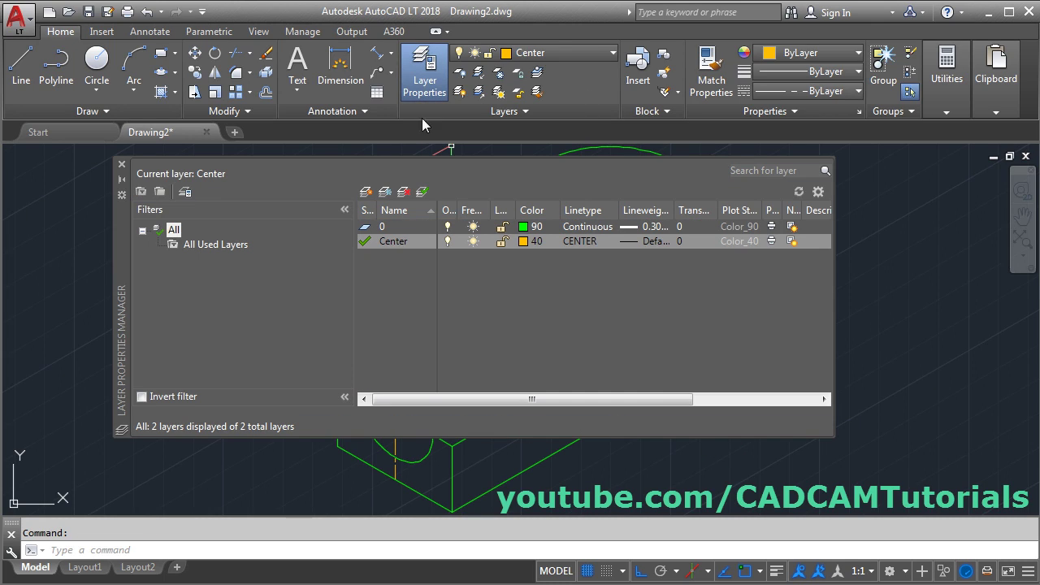
left_click(366, 193)
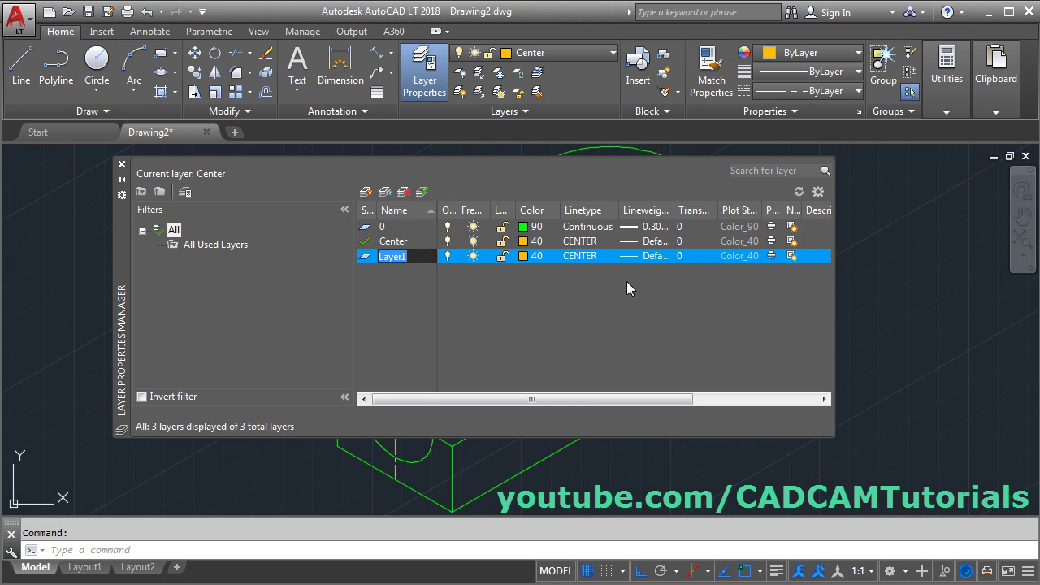
type("Dim")
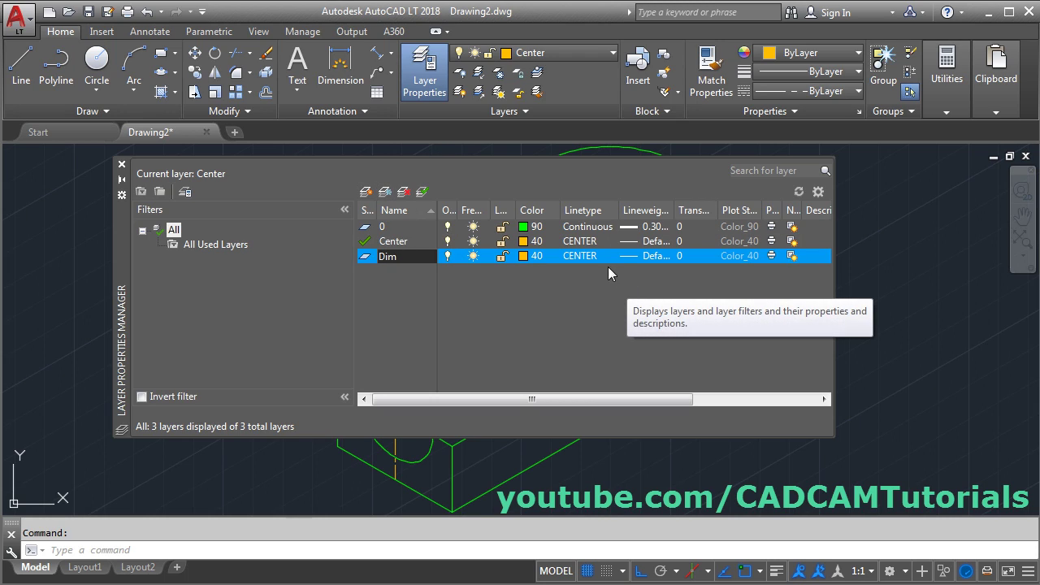
key("Return")
left_click(527, 257)
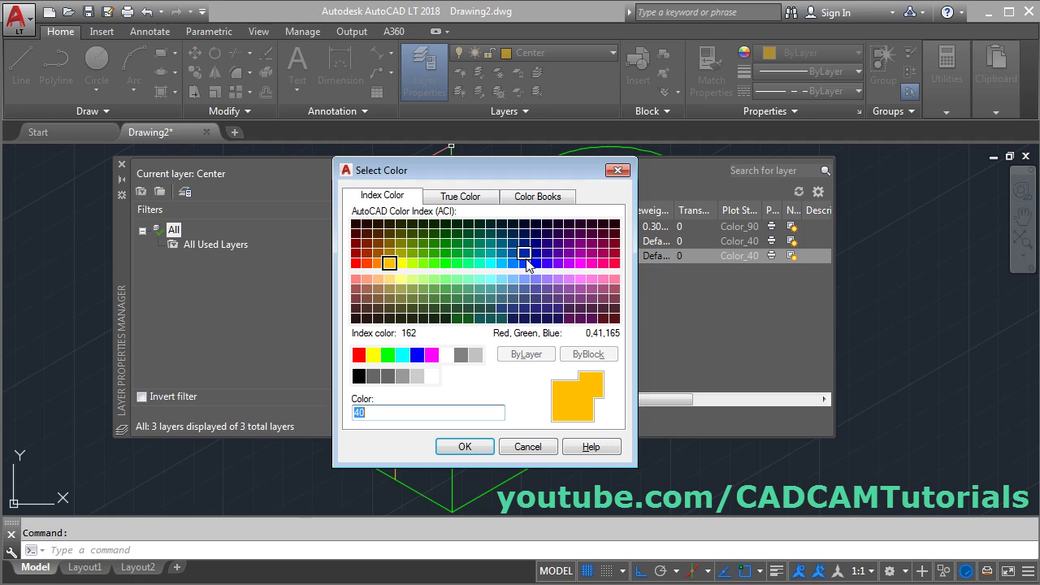
left_click(401, 279)
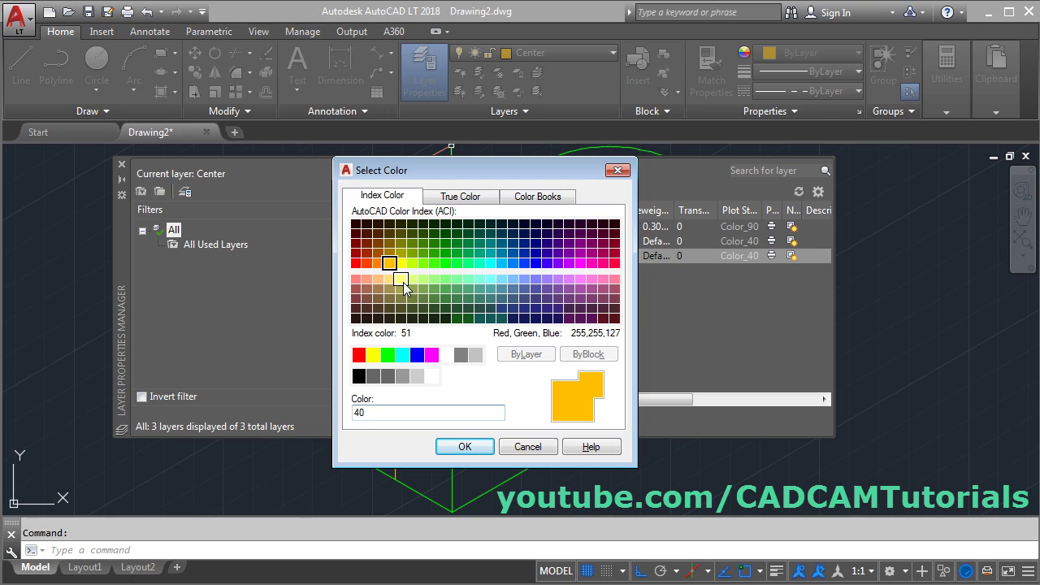
left_click(464, 446)
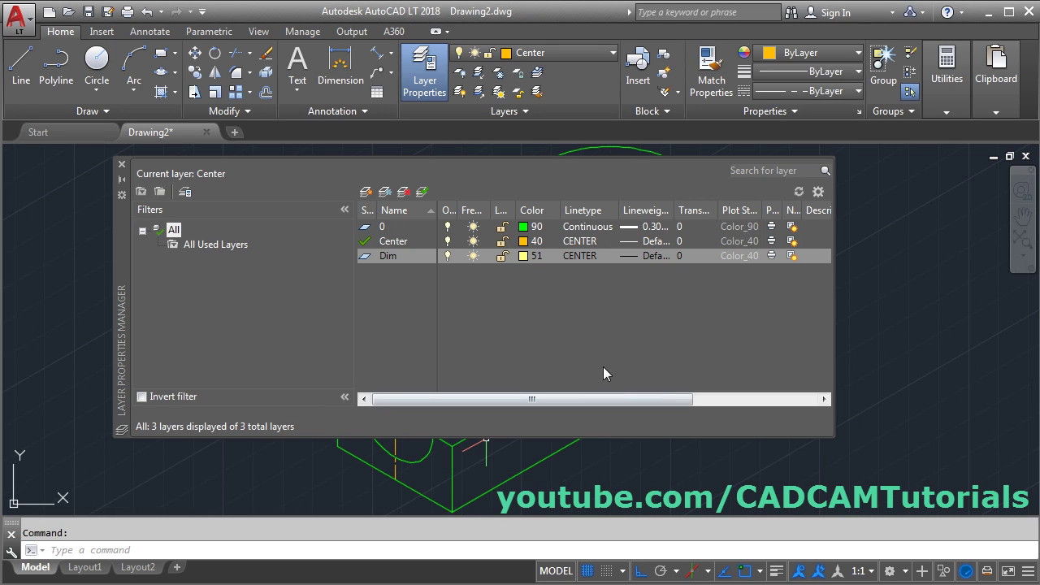
Set the Dim layer's linetype to Continuous and make Dim the current layer.
left_click(573, 256)
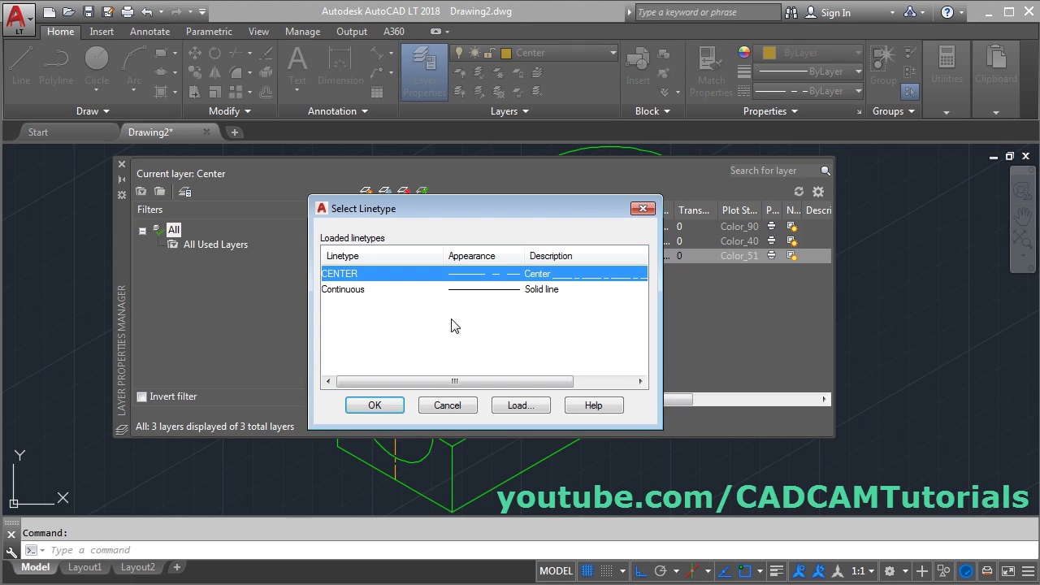
left_click(358, 291)
left_click(375, 405)
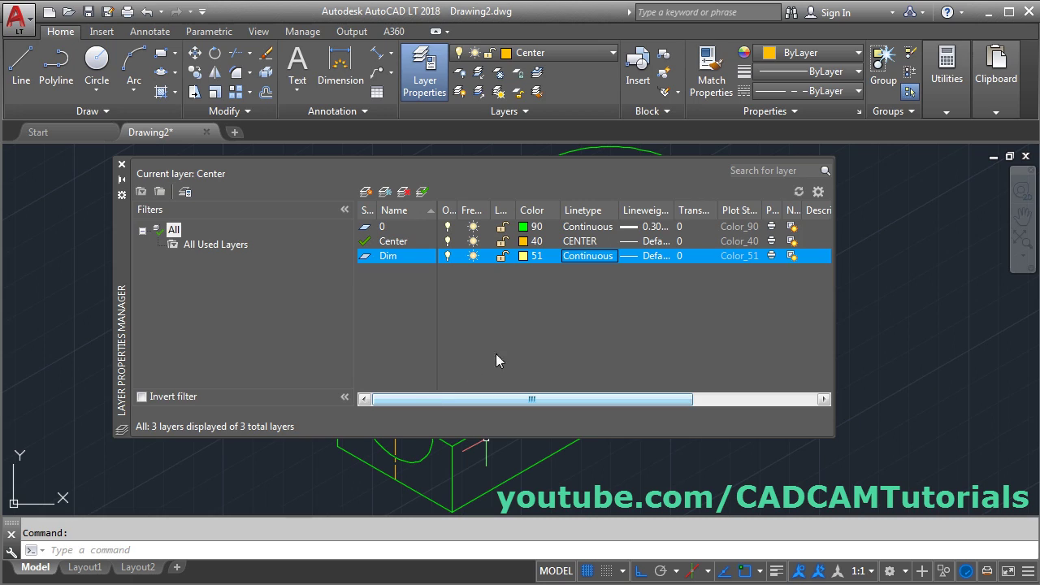
left_click(122, 164)
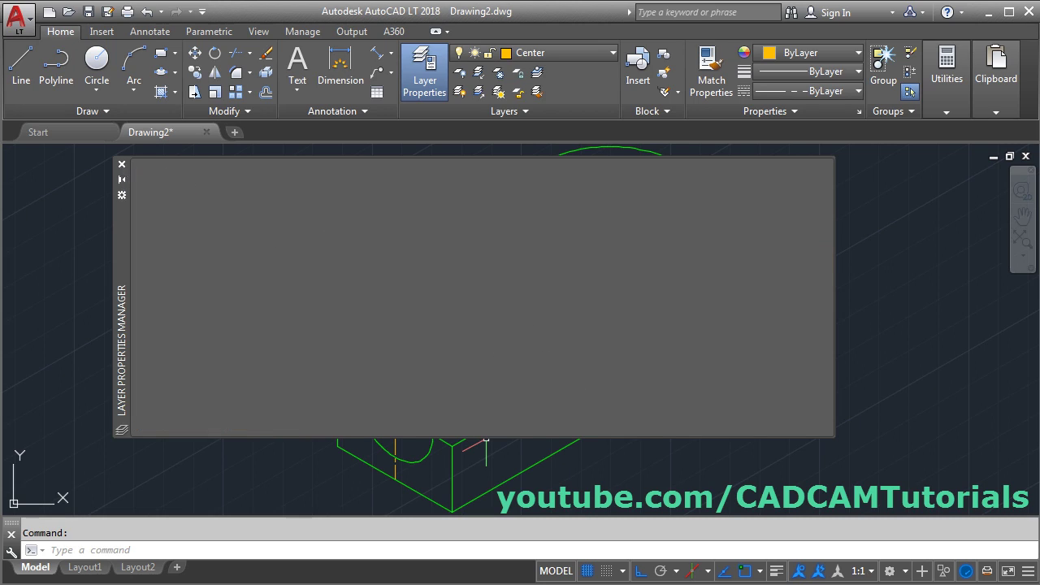
left_click(569, 53)
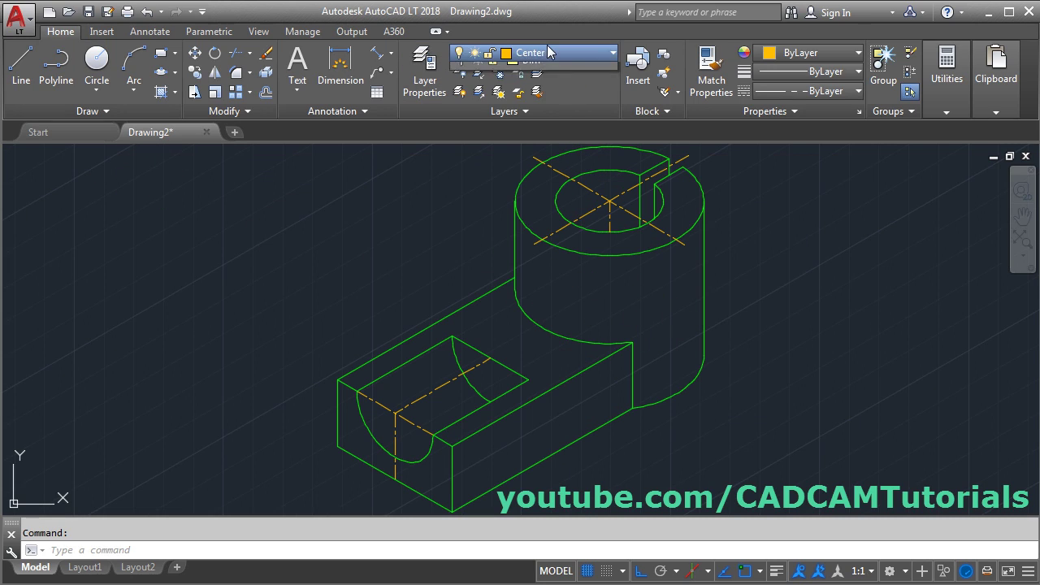
left_click(537, 112)
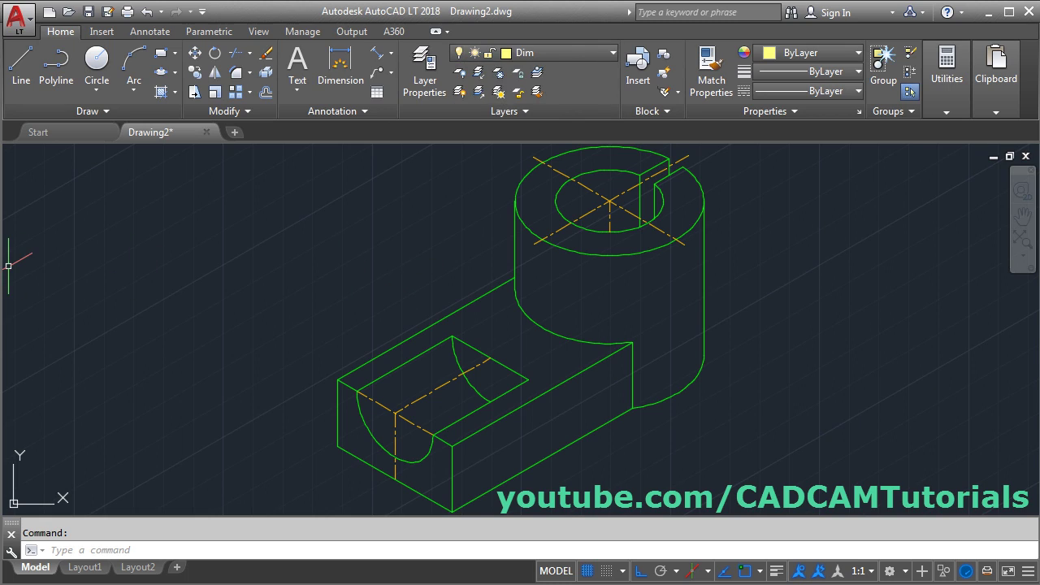
Check the dimensioned reference drawing in Adobe Reader, then return to AutoCAD and make Annotative the current dimension style.
key("alt+Tab")
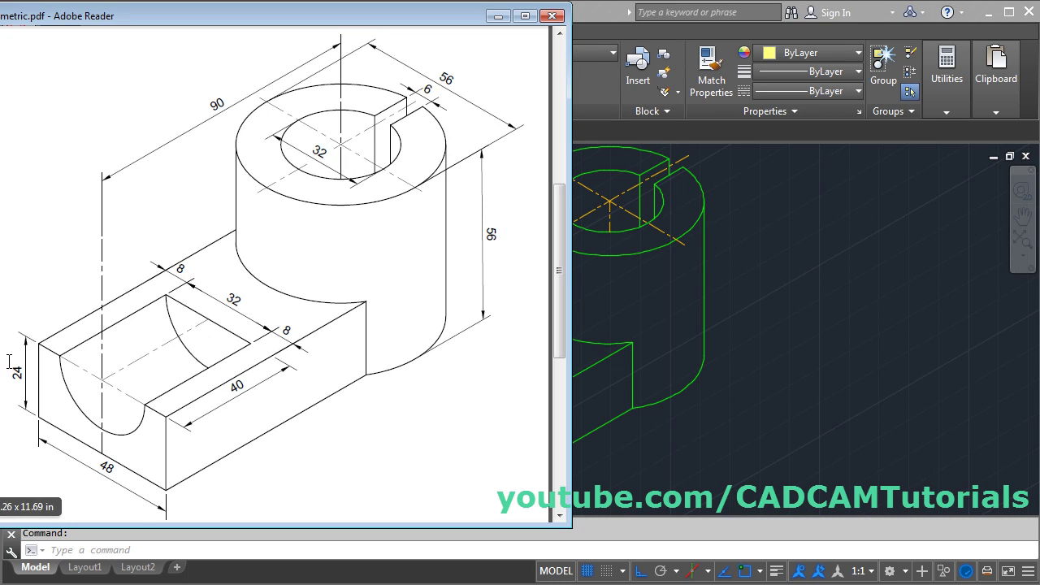
left_click(746, 429)
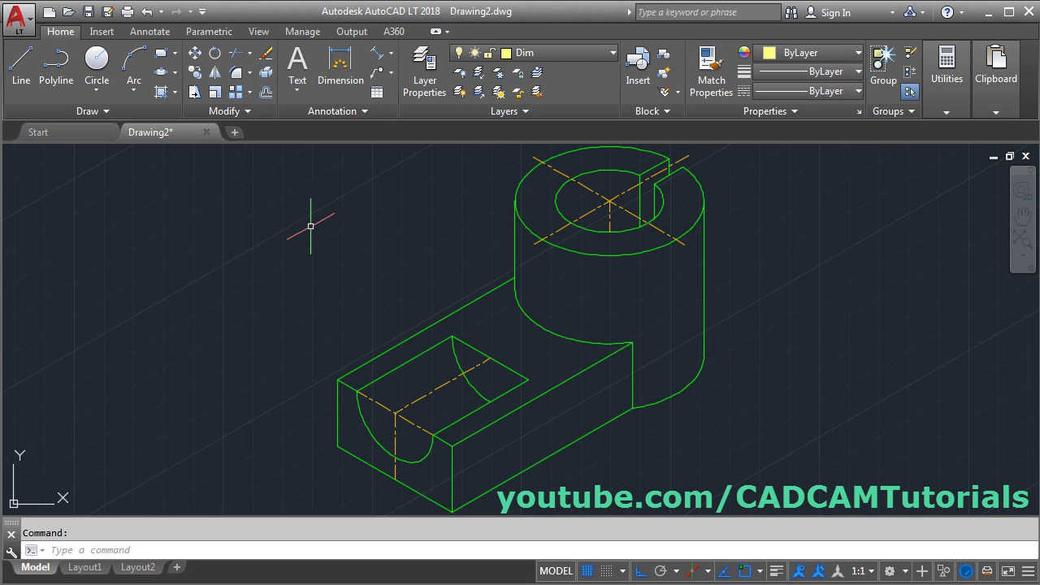
left_click(347, 113)
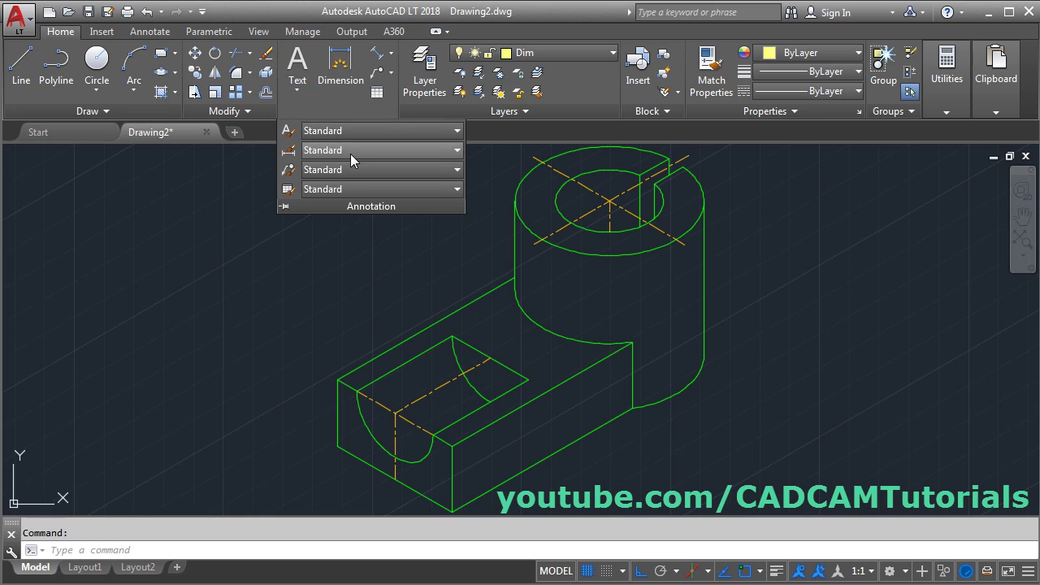
left_click(350, 150)
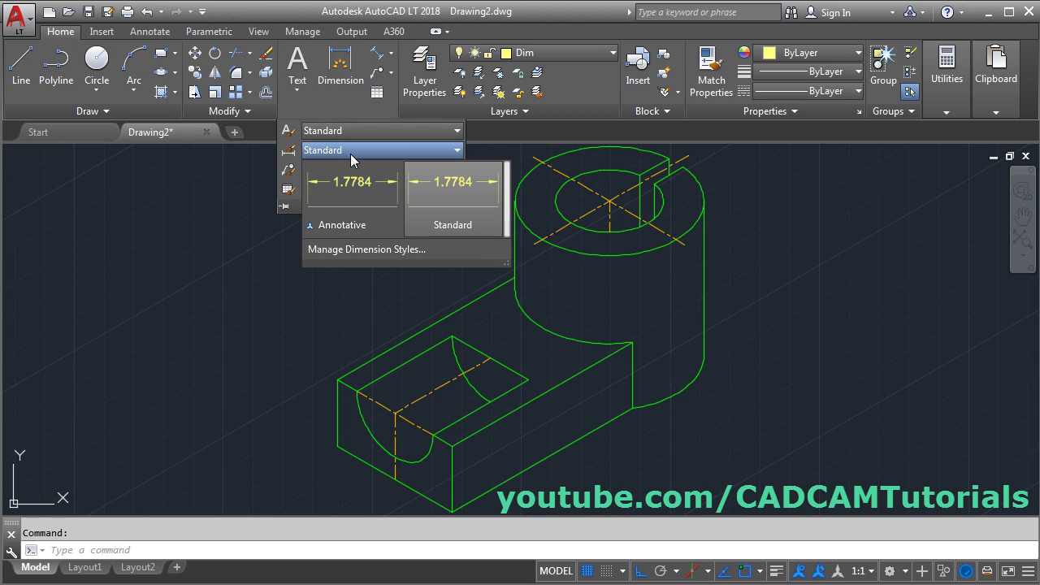
left_click(347, 226)
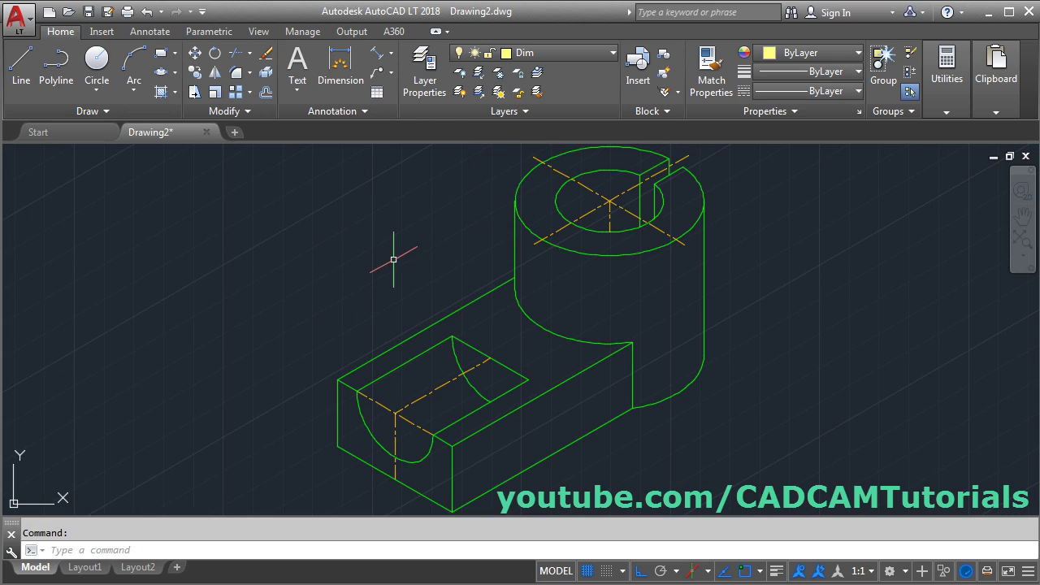
Add an aligned dimension to the base block's outer vertical edge, placing it just outside the block.
left_click(391, 53)
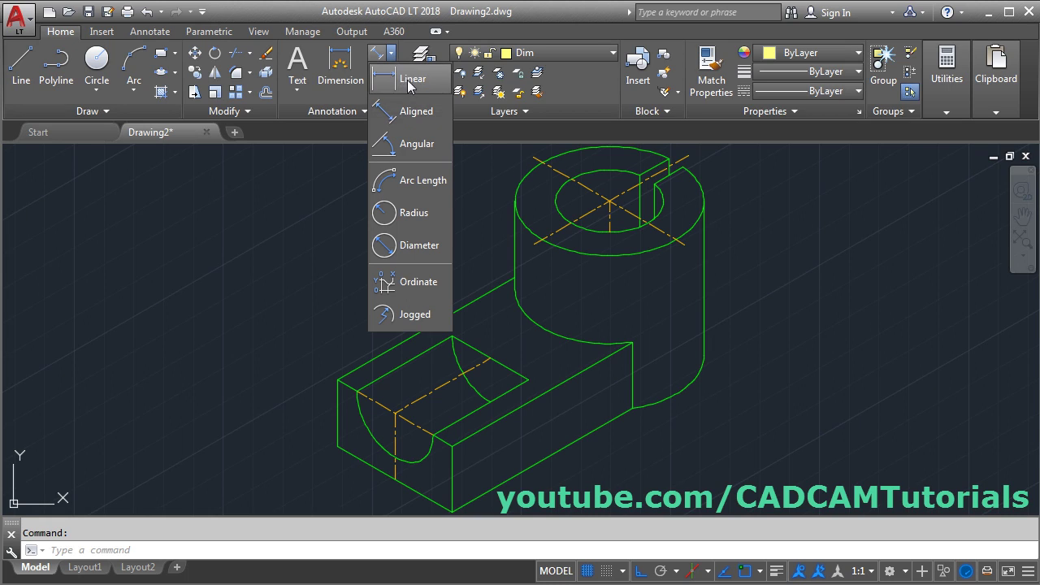
left_click(411, 119)
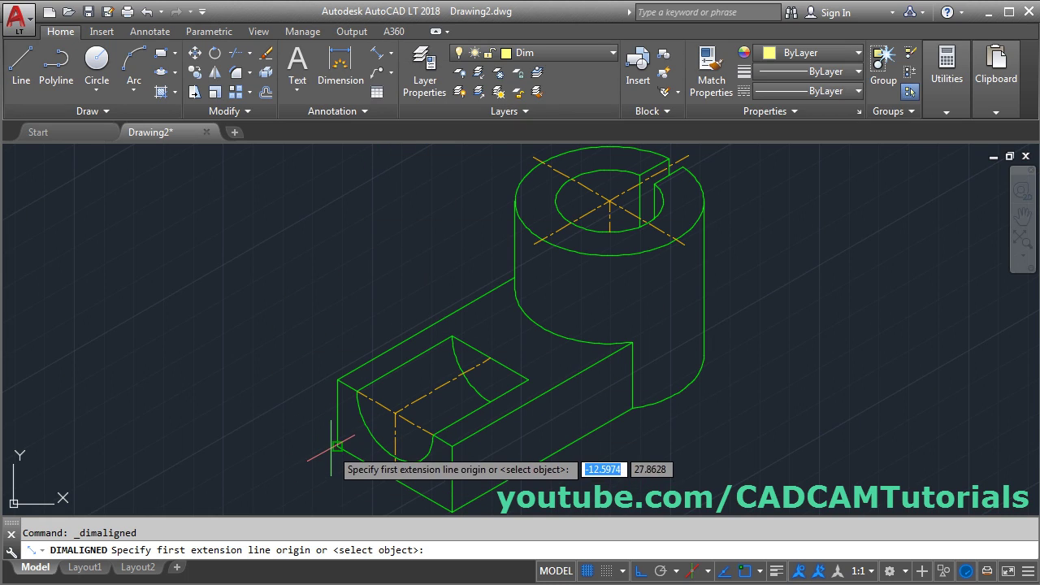
left_click(337, 446)
left_click(337, 379)
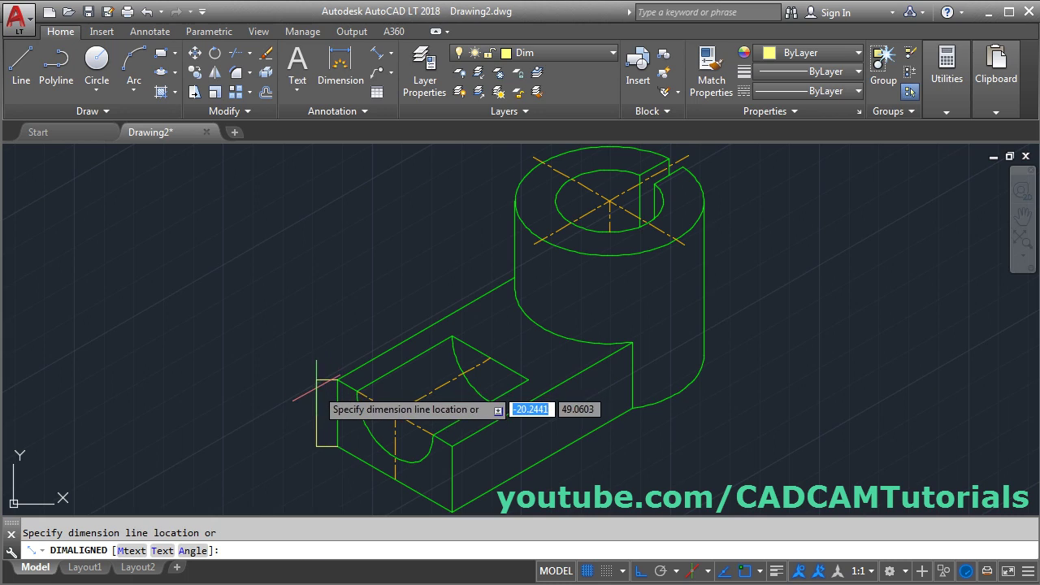
left_click(317, 387)
Add an aligned dimension along the lower edge of the base block's grooved end face, placed just below it.
middle_click_drag(348, 425, 344, 348)
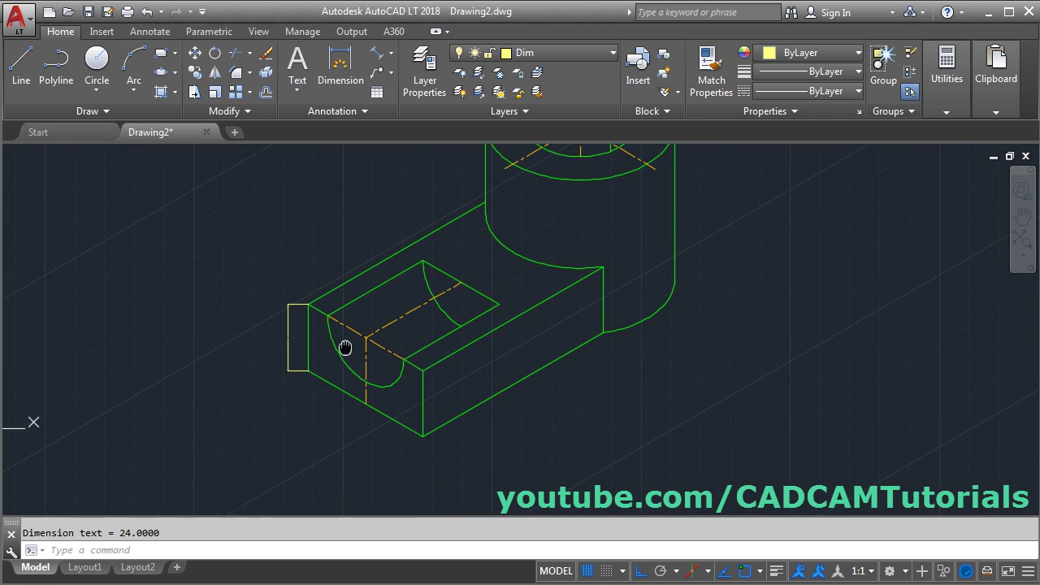
key("Return")
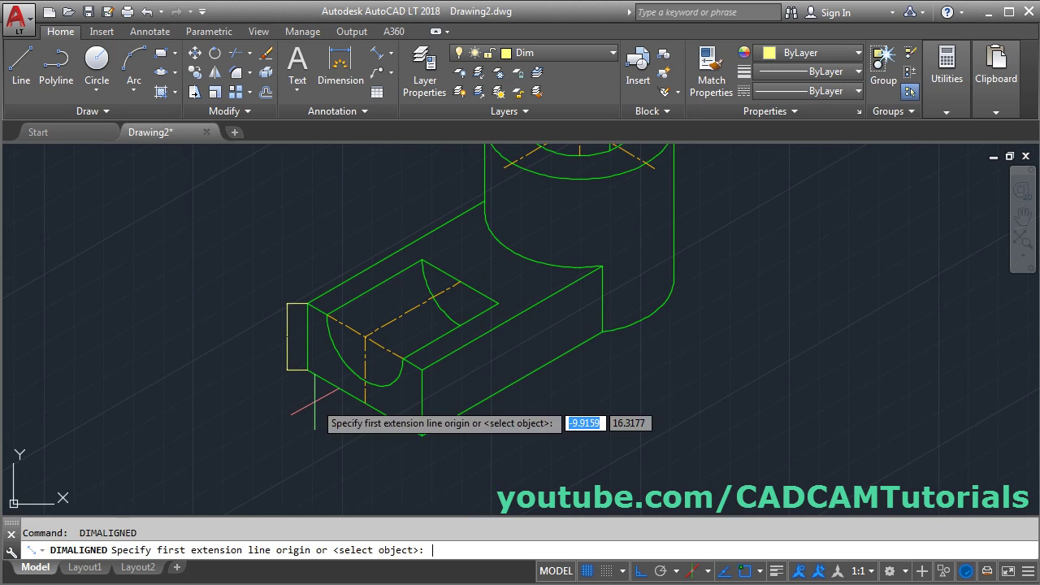
left_click(307, 370)
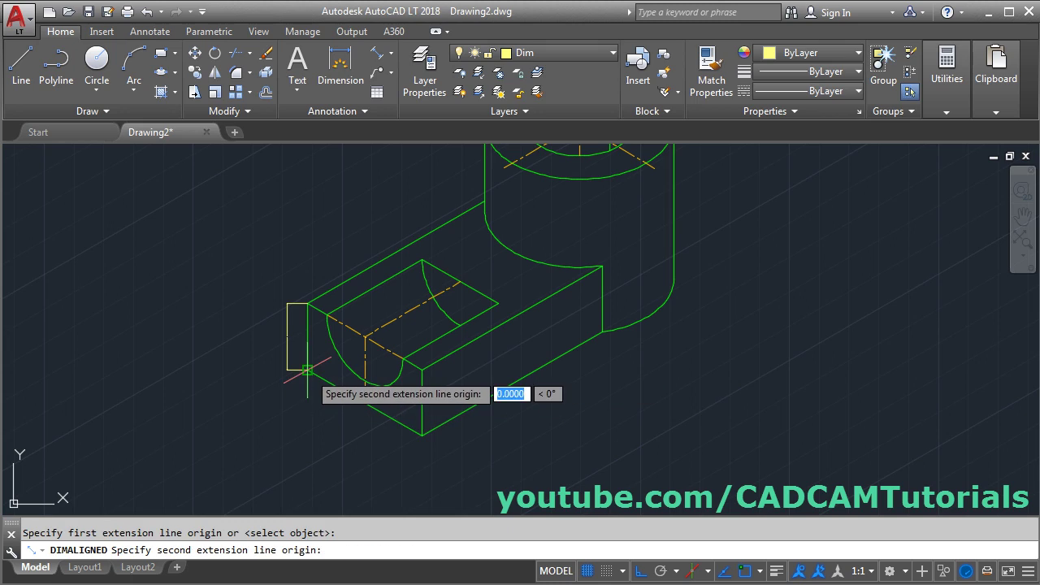
left_click(422, 435)
left_click(408, 450)
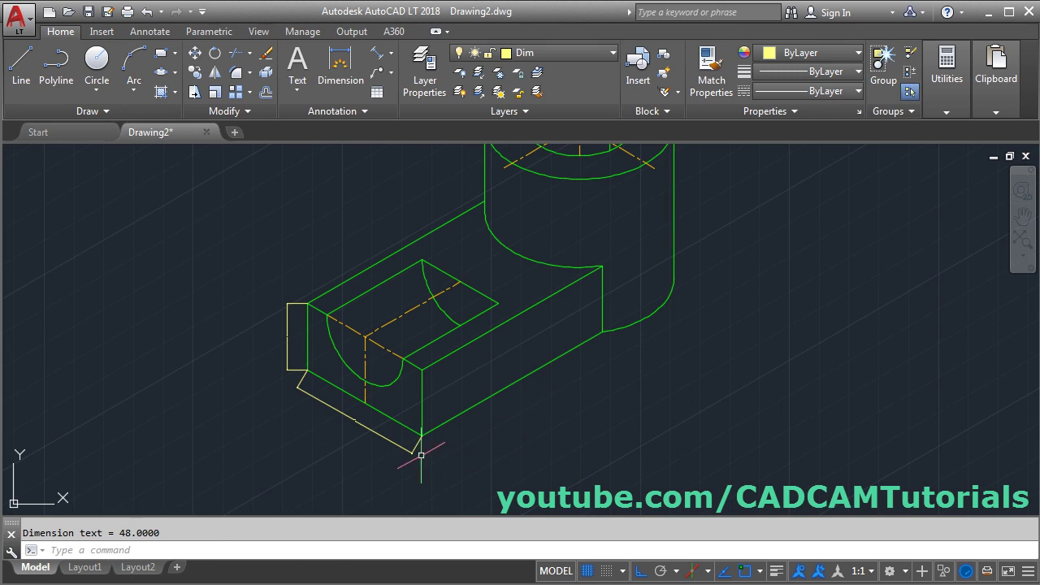
Set the drawing's annotation scale to 1:16 for the annotative dimensions.
left_click(872, 572)
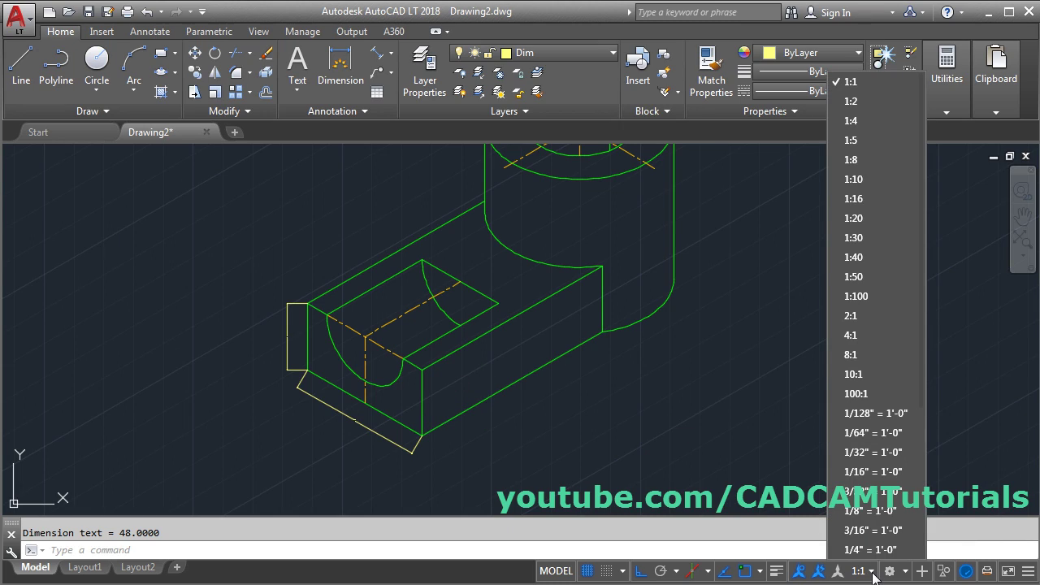
left_click(867, 199)
middle_click_drag(529, 418, 544, 437)
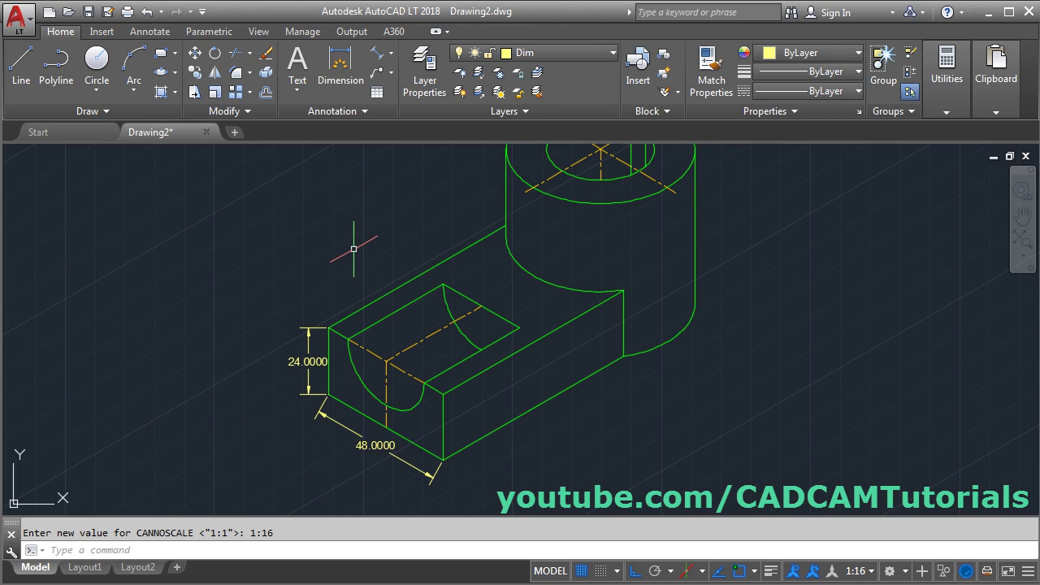
Modify the Annotative dimension style so that the dimension line is drawn between the extension lines.
type("D")
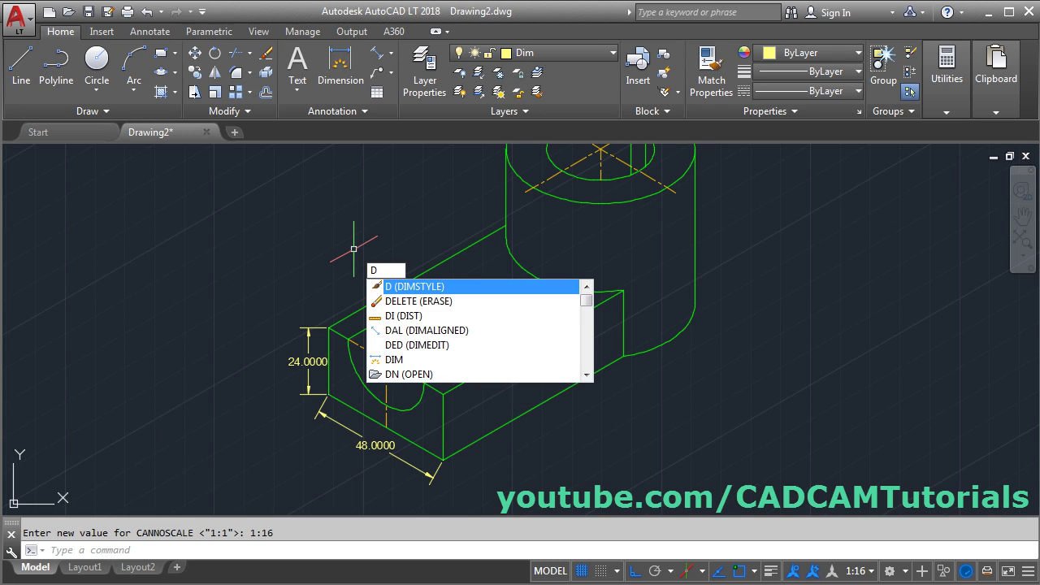
key("Return")
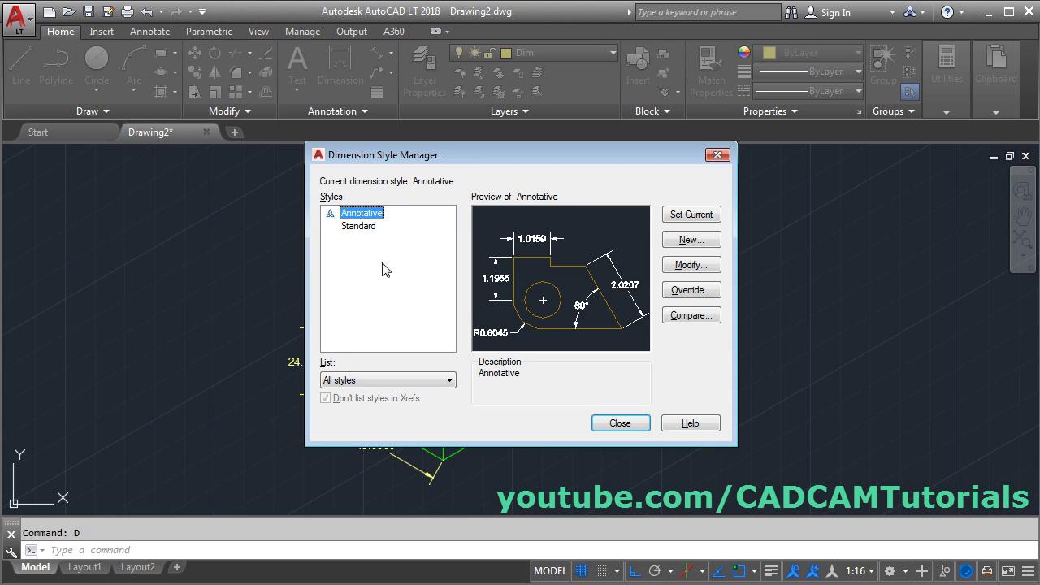
left_click(690, 268)
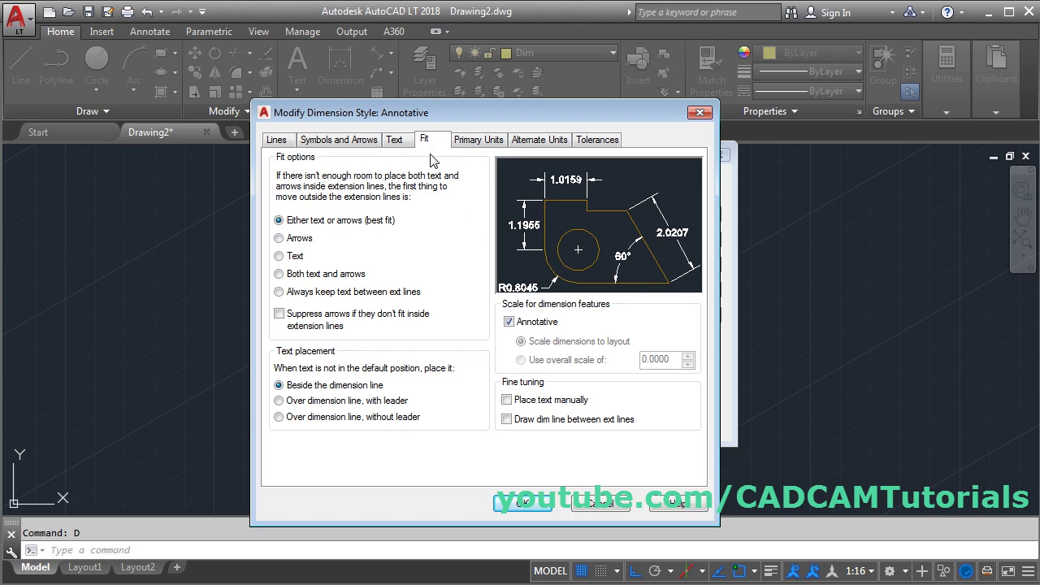
left_click(508, 419)
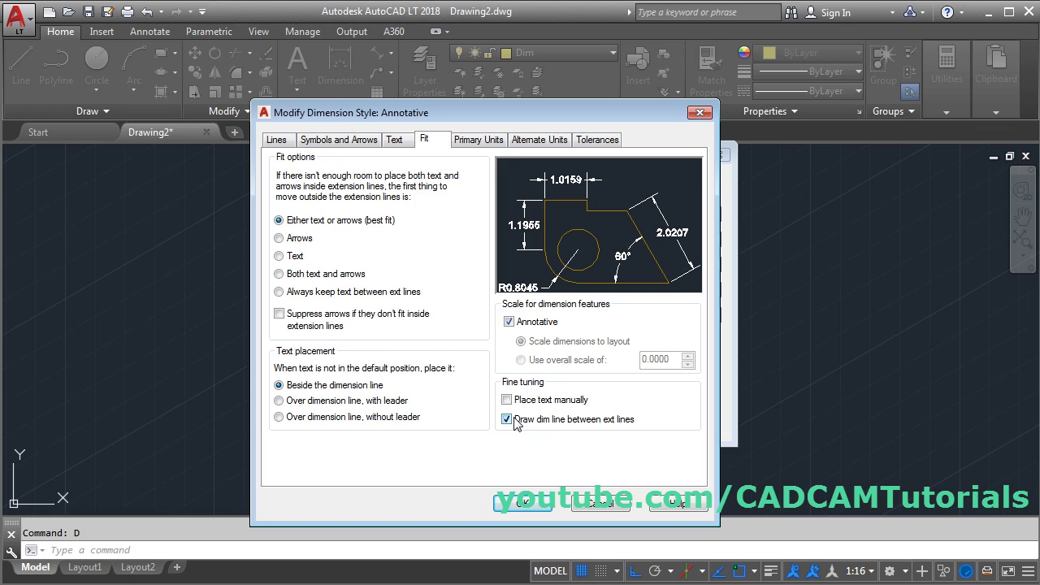
Set the dimension style's vertical text placement to Above and its text alignment to ISO standard.
left_click(398, 142)
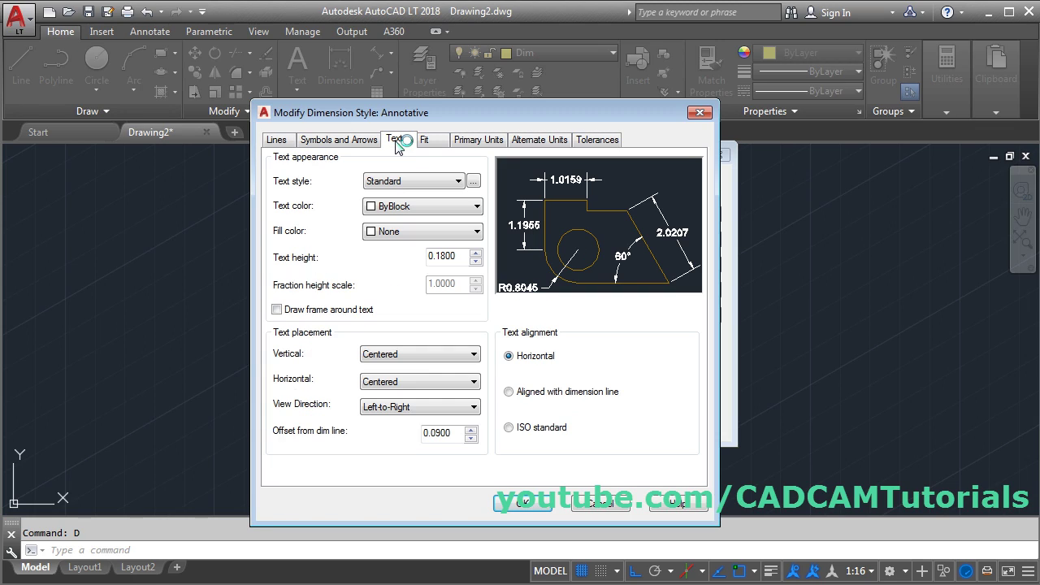
left_click(404, 355)
left_click(376, 380)
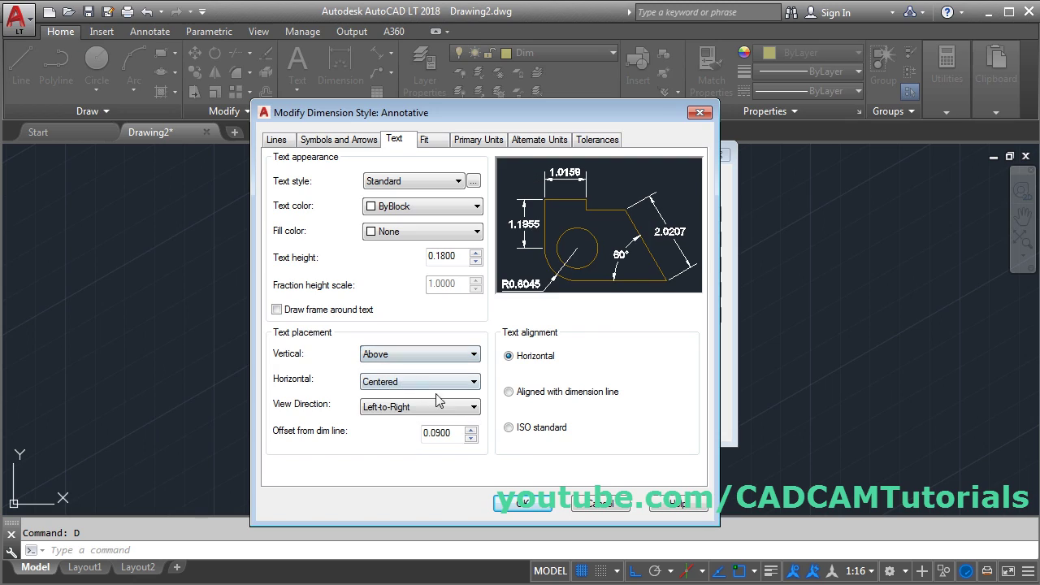
left_click(536, 437)
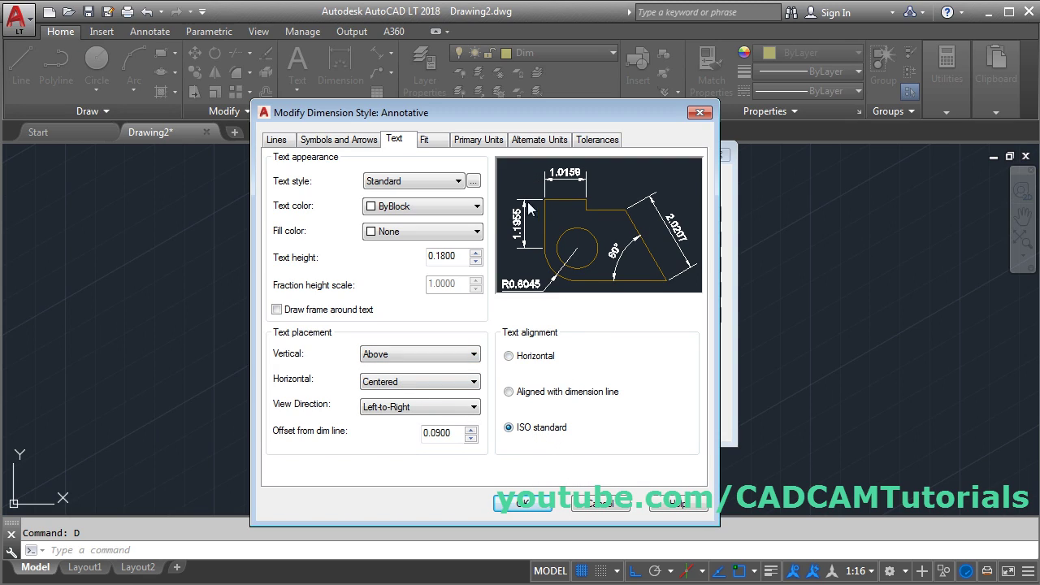
Set the style's linear dimension precision to 0 and apply the Annotative style changes.
left_click(481, 141)
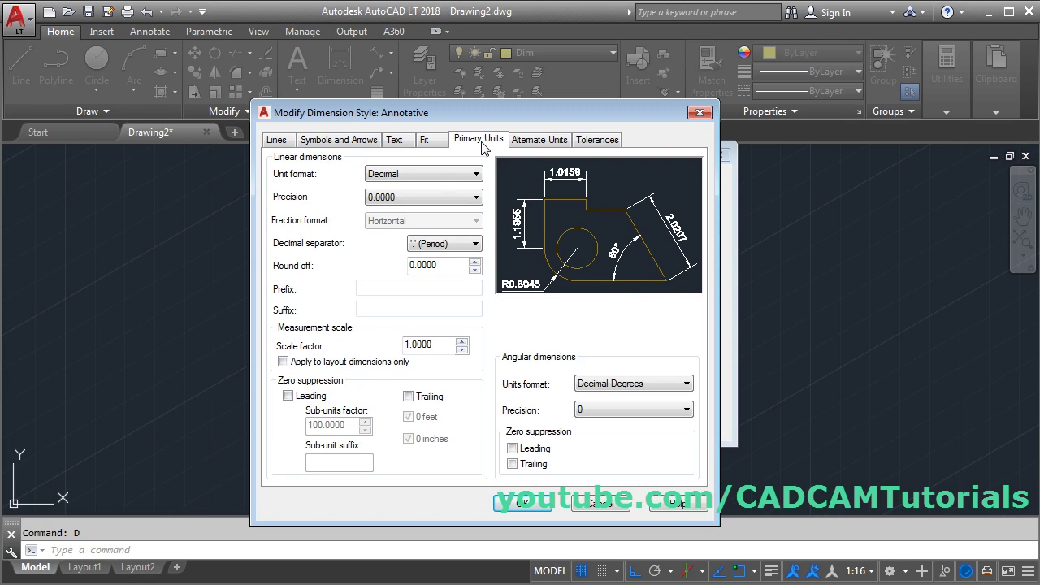
left_click(405, 199)
left_click(396, 210)
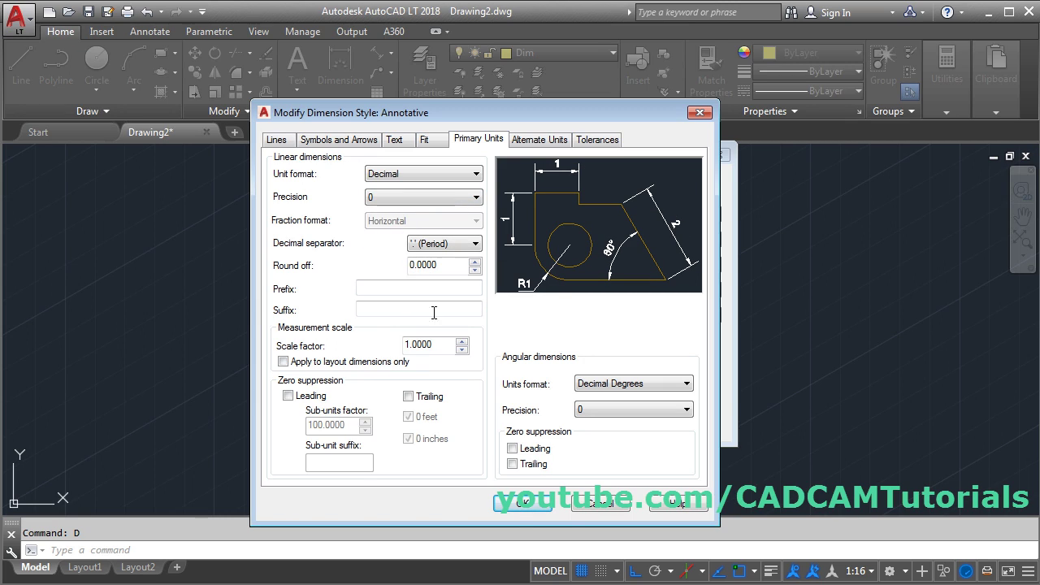
left_click(524, 503)
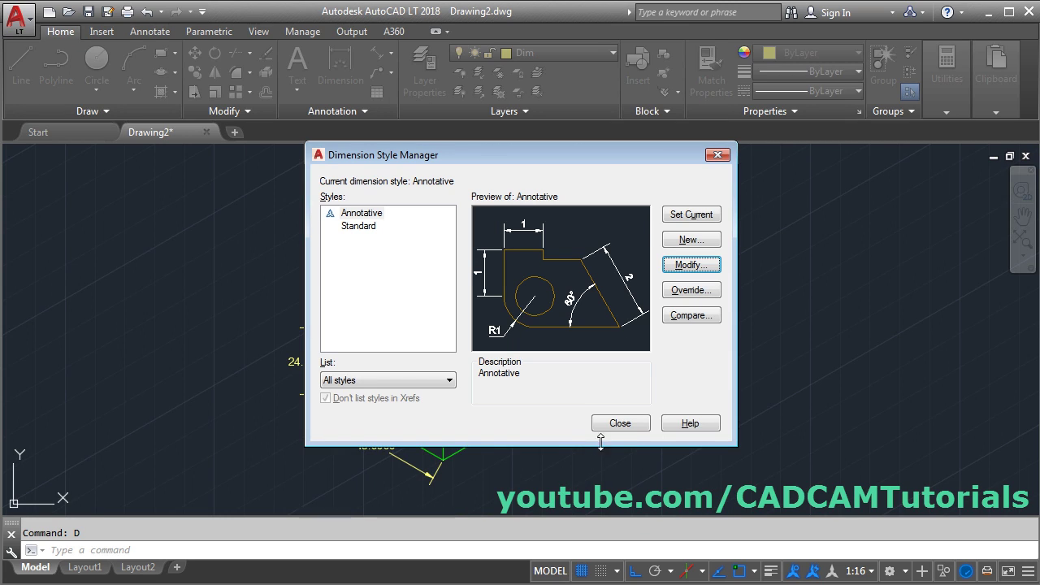
Close the Dimension Style Manager and inspect the two existing dimensions at the block's front end.
left_click(619, 424)
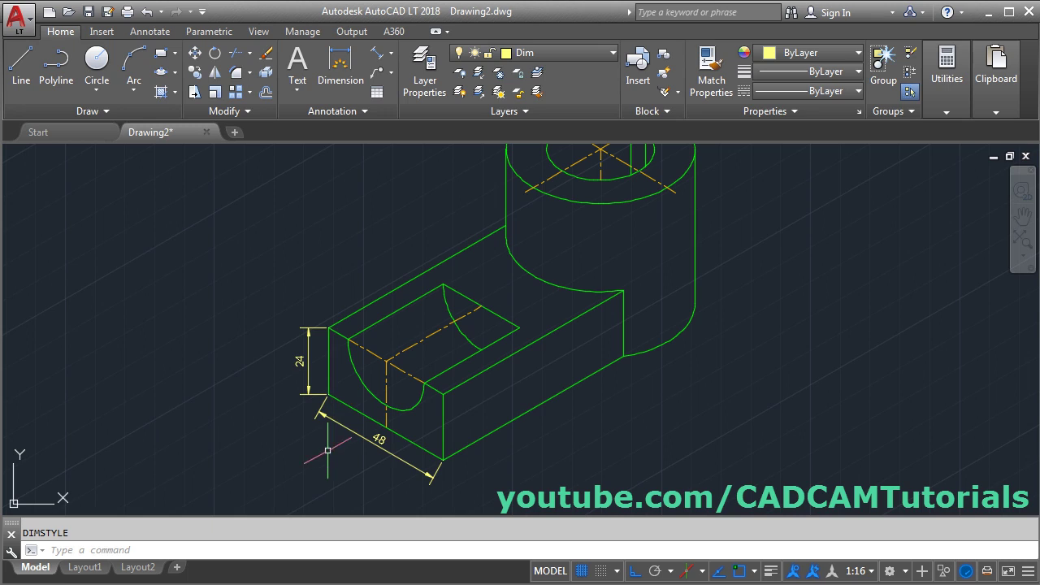
scroll(400, 452, "up", 3)
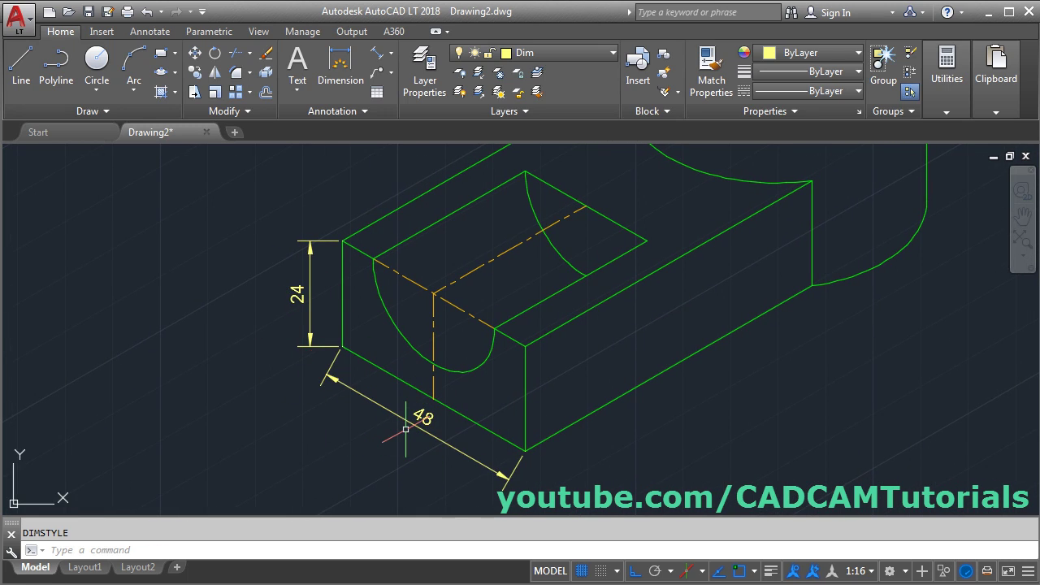
mouse_move(536, 494)
middle_mouse_down()
mouse_move(495, 488)
mouse_move(504, 479)
middle_mouse_up()
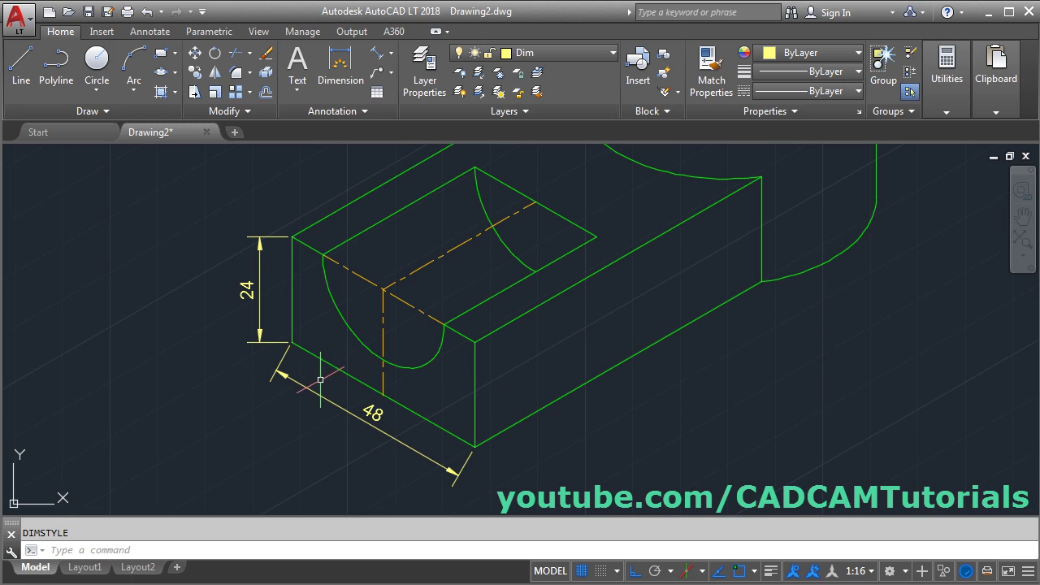
middle_click_drag(368, 408, 395, 425)
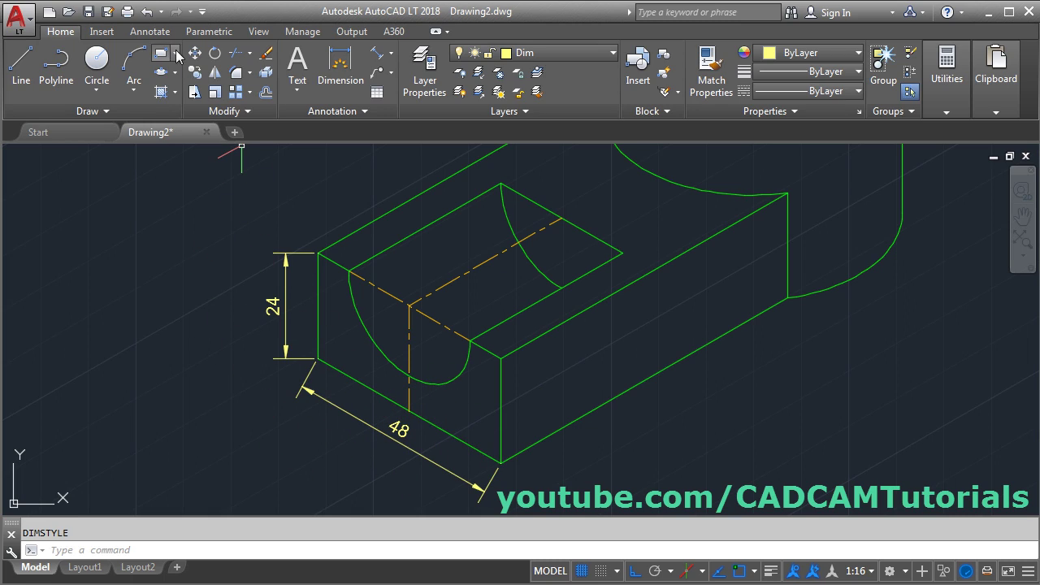
Check the reference PDF in Adobe Reader and oblique the block's 48 width dimension to an angle of 90 degrees.
left_click(150, 33)
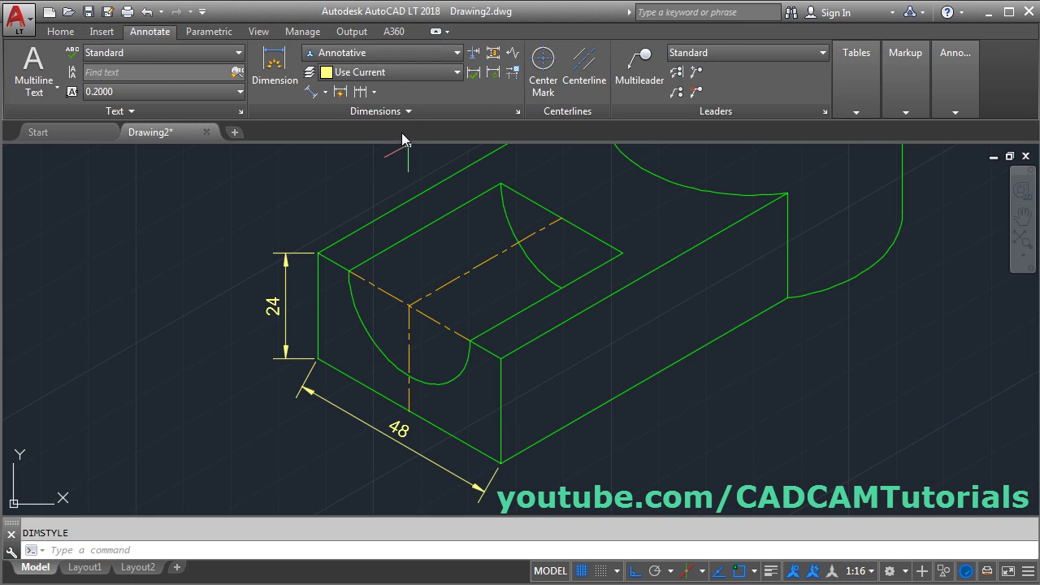
left_click(395, 112)
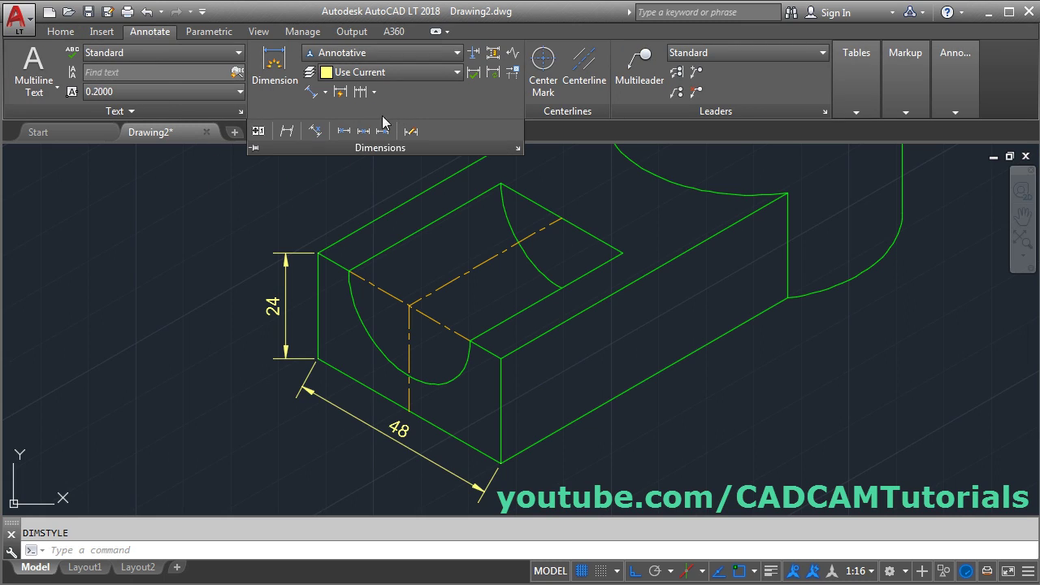
left_click(286, 137)
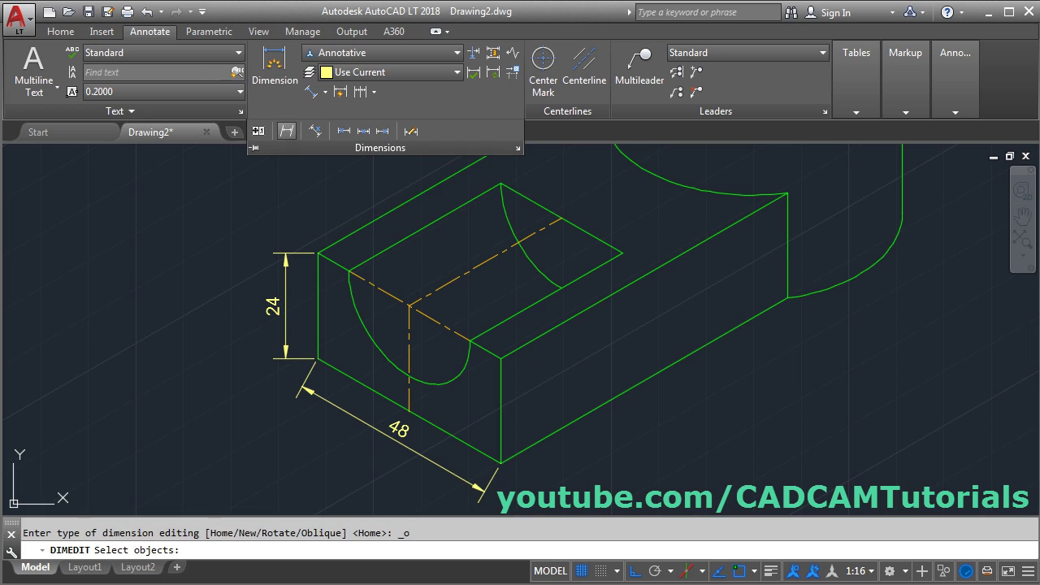
left_click(379, 434)
key("Return")
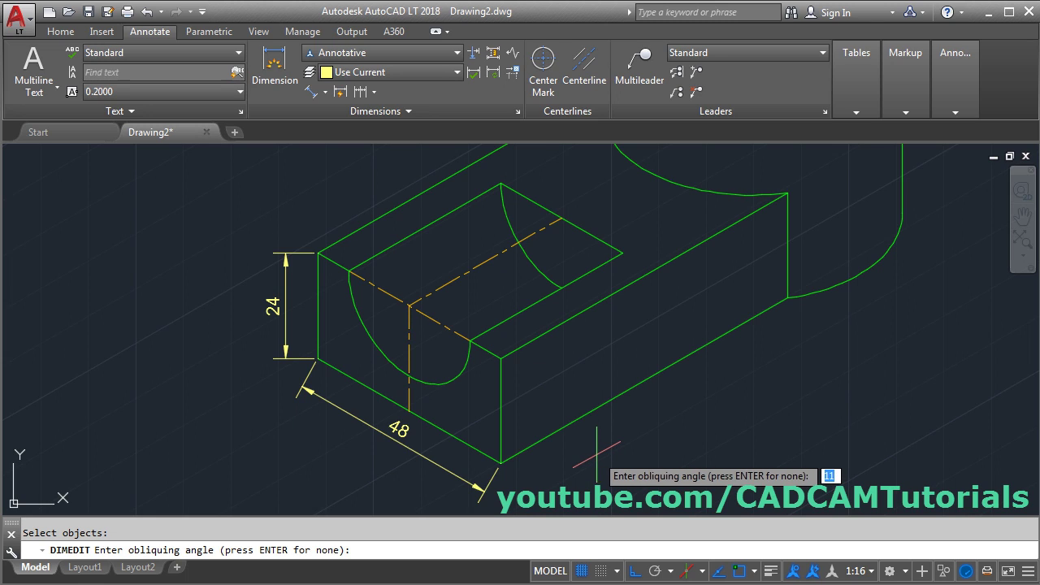
middle_click_drag(585, 463, 539, 437)
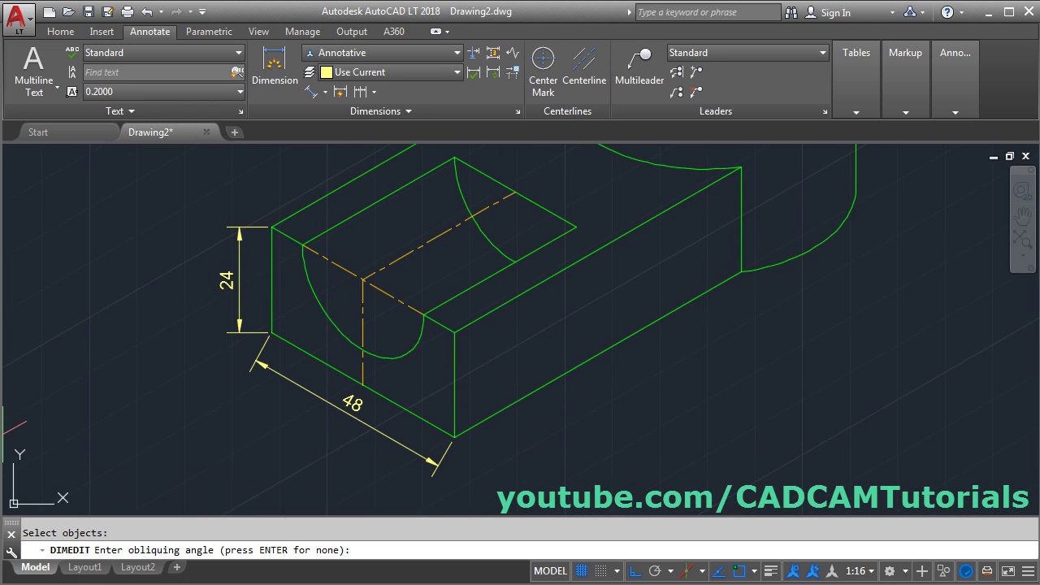
key("alt+Tab")
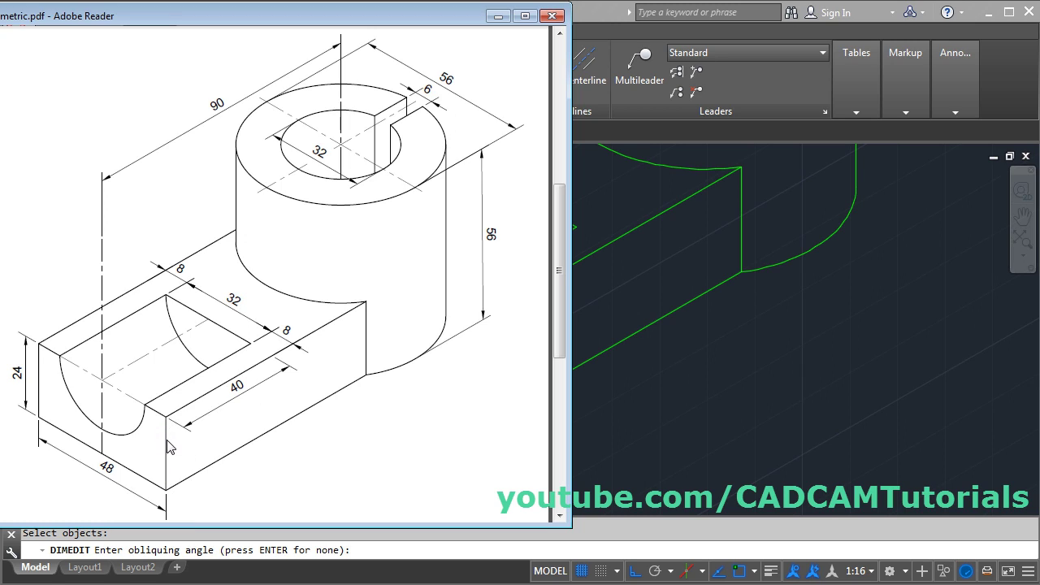
left_click(698, 398)
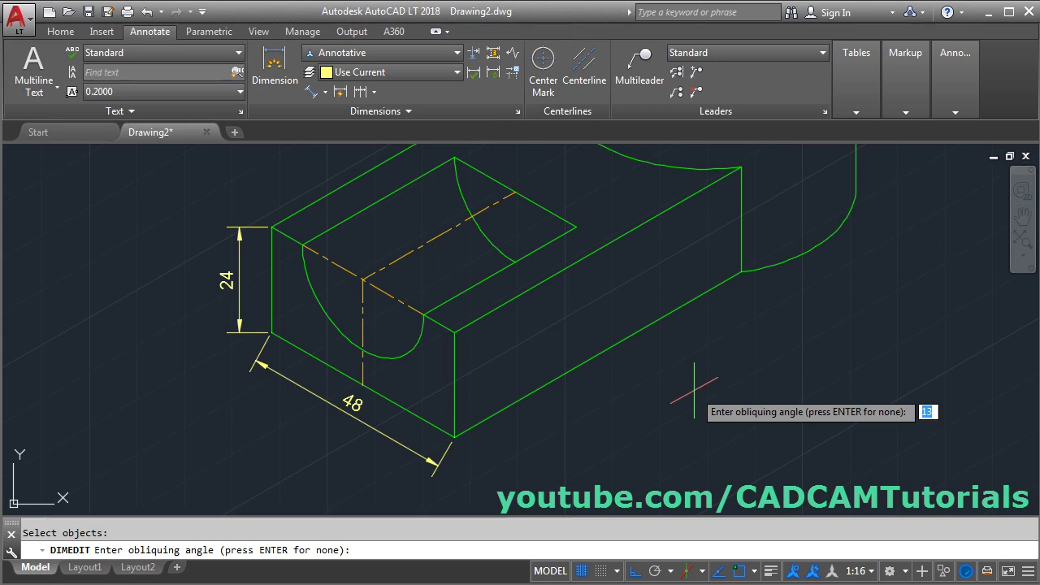
type("90")
key("Return")
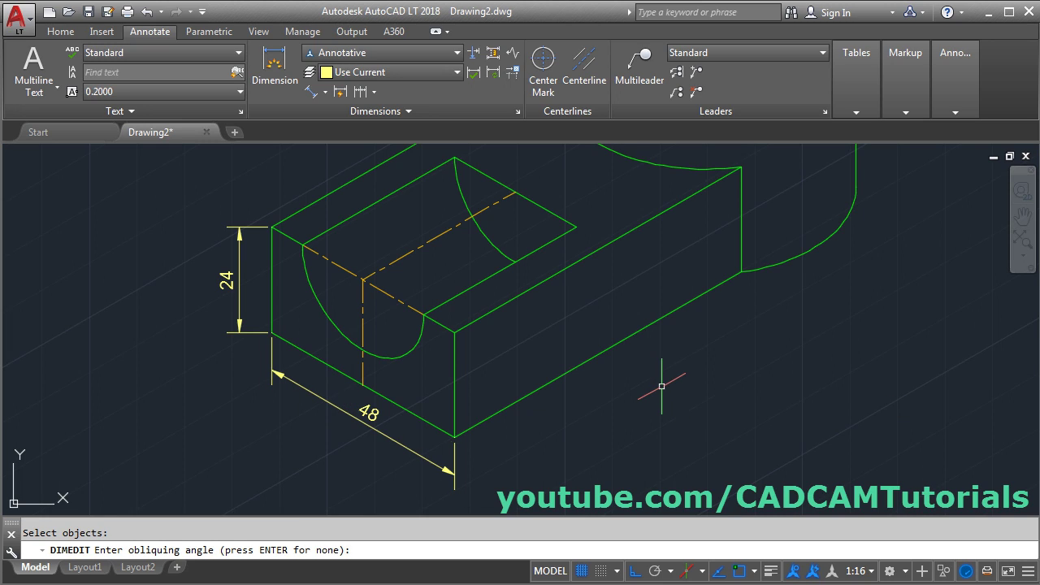
Compare the block's height dimension with the reference PDF and oblique it to an angle of 150 degrees.
middle_click_drag(382, 403, 423, 416)
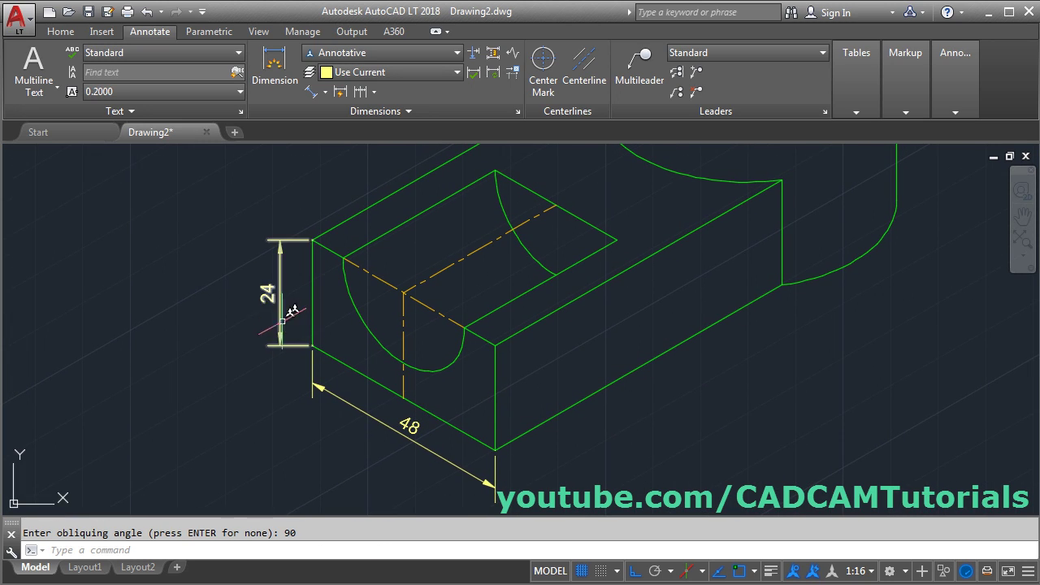
left_click(374, 118)
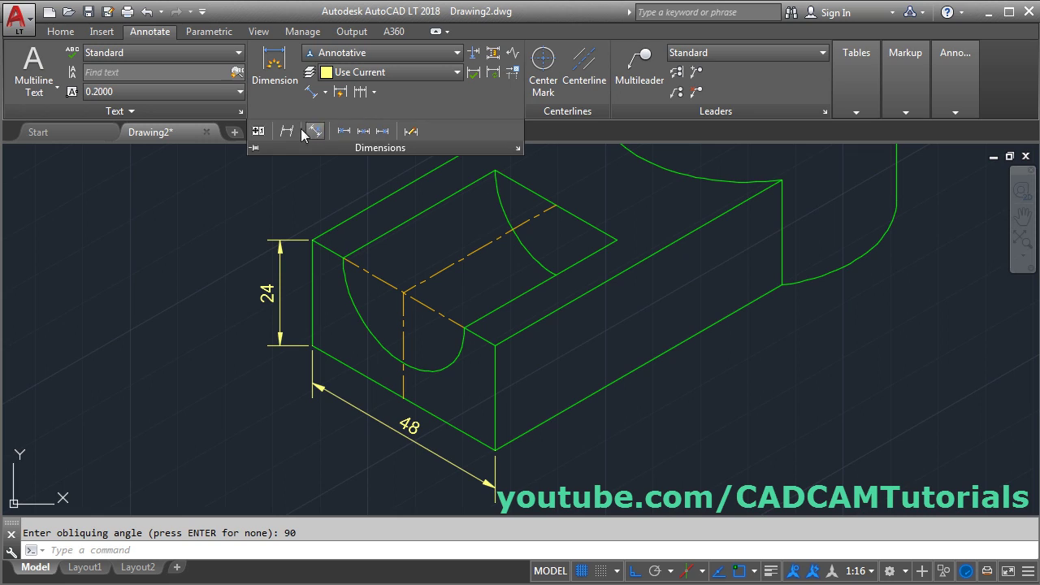
left_click(287, 133)
left_click(284, 350)
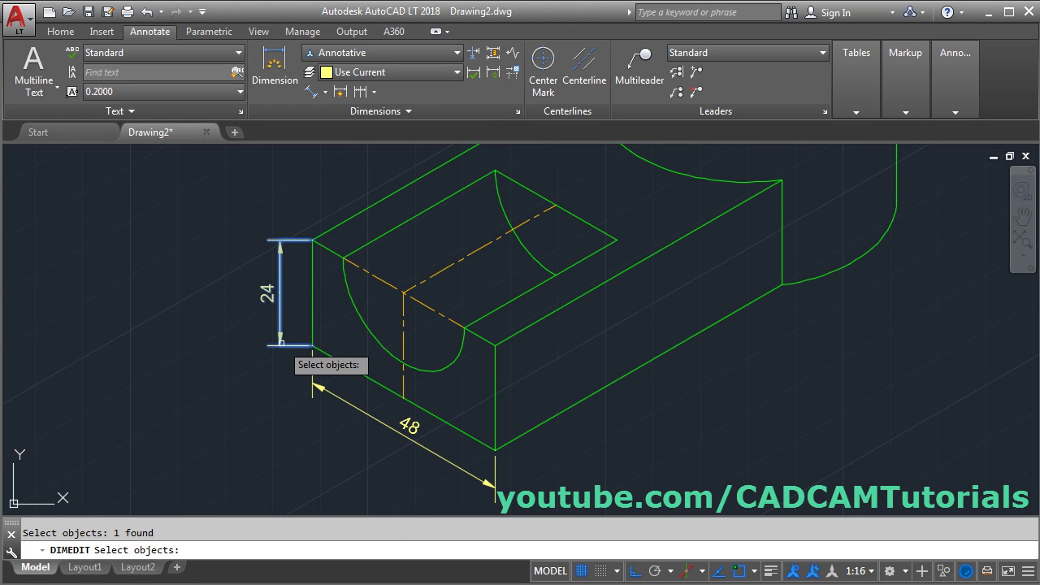
key("Return")
key("alt+Tab")
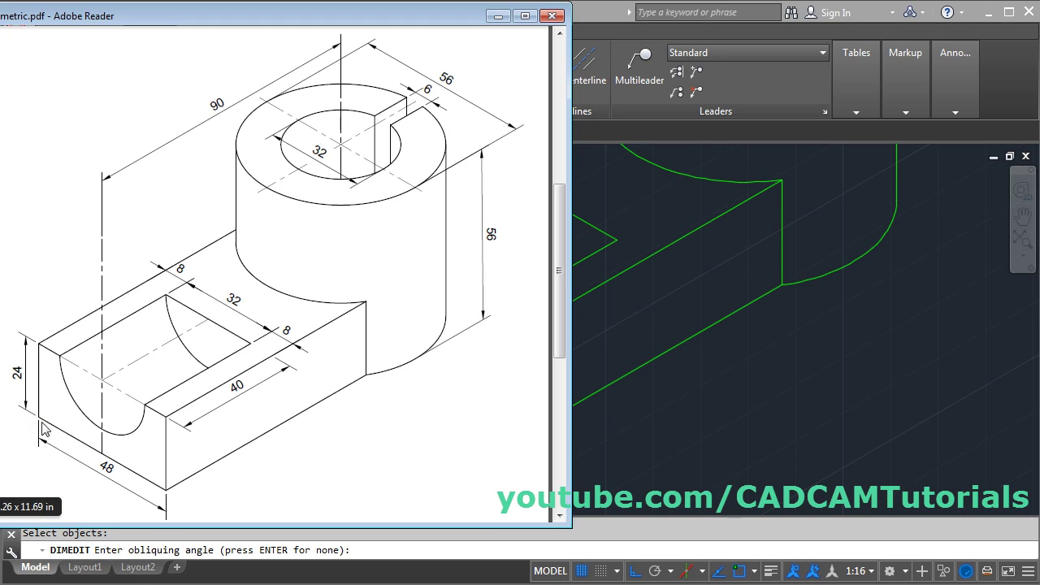
left_click(693, 401)
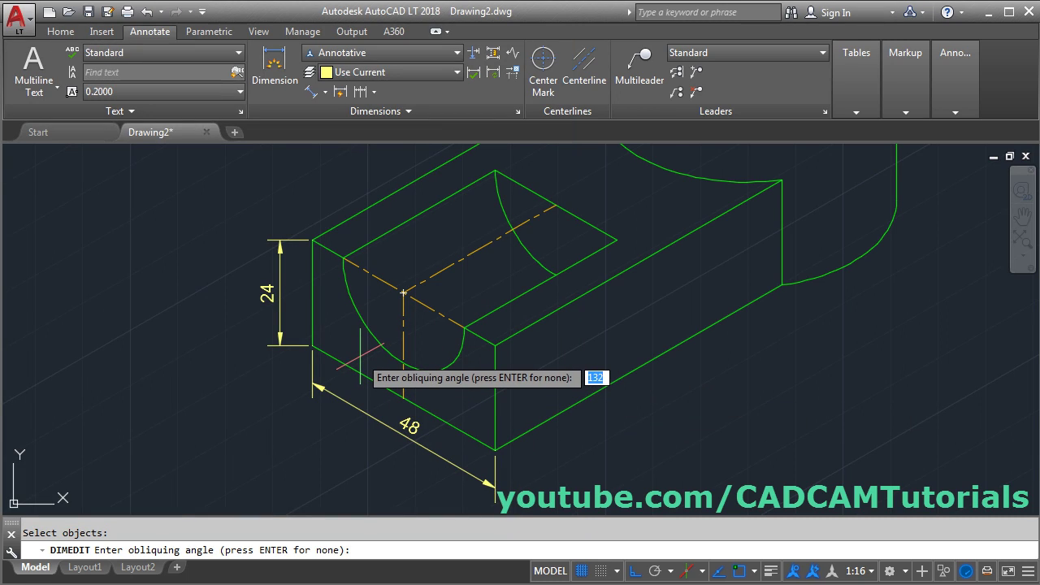
key("Return")
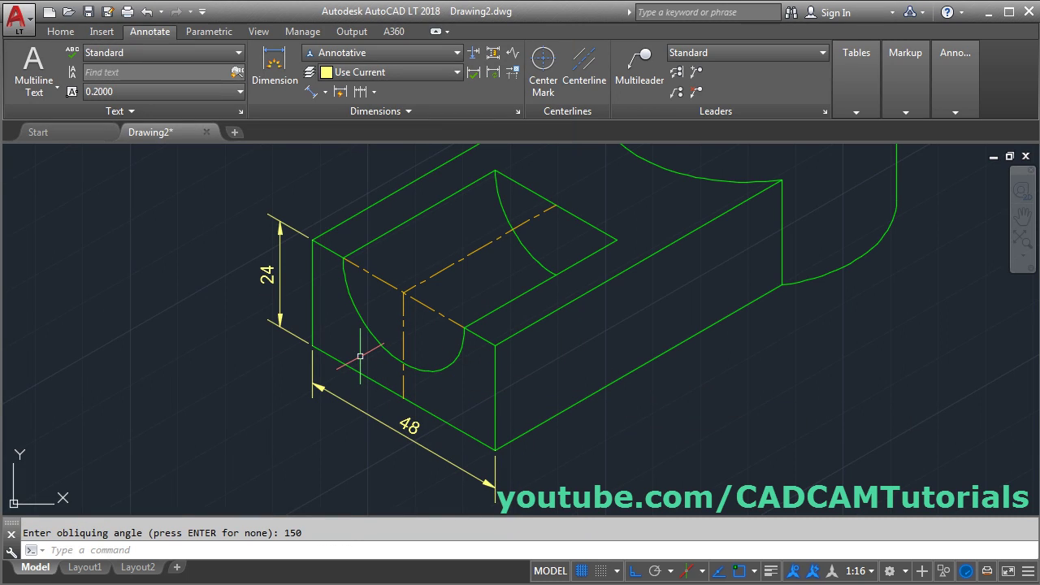
Check the reference PDF, switch to isoplane Top and add an aligned dimension from the slot's rear corner to the block's far upper edge.
scroll(419, 351, "down", 1)
scroll(596, 365, "down", 2)
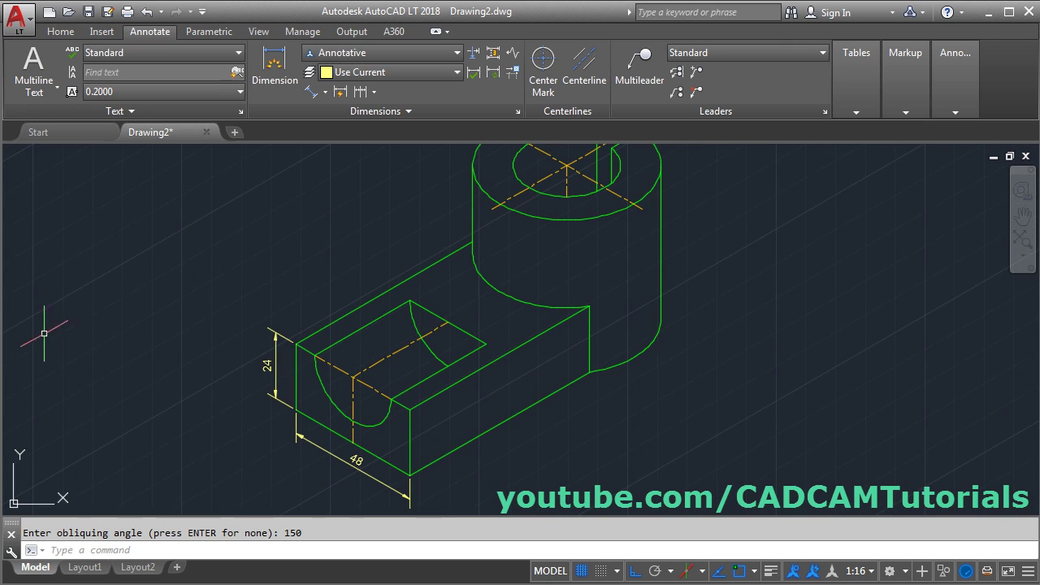
key("alt+Tab")
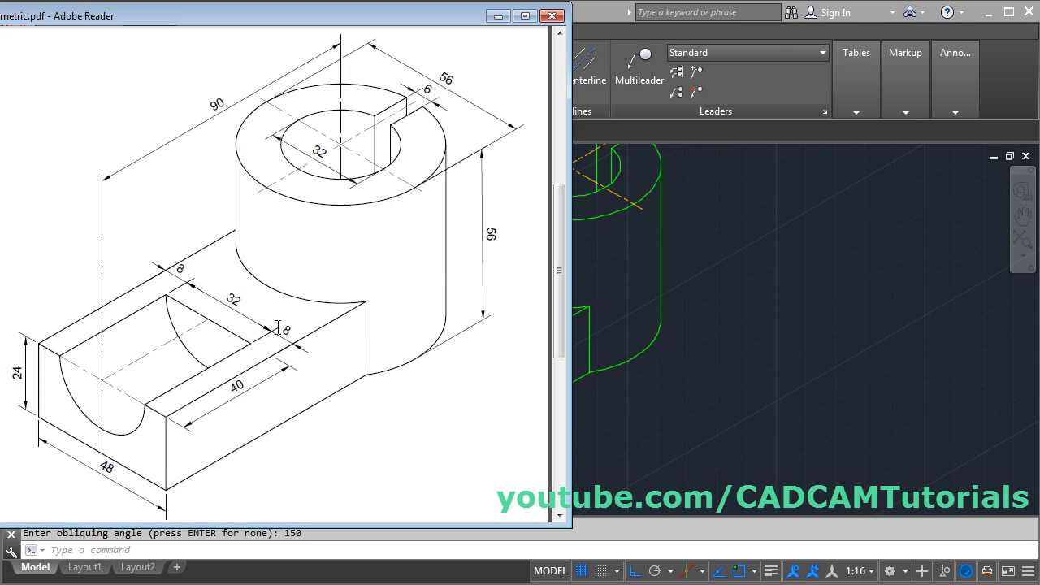
key("alt+Tab")
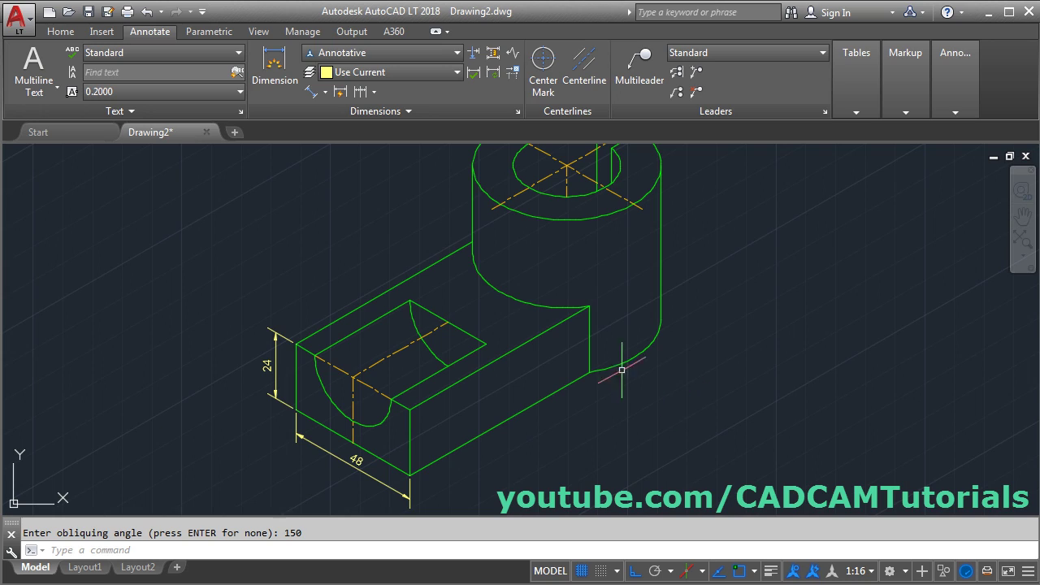
left_click(325, 92)
left_click(348, 156)
scroll(439, 390, "up", 5)
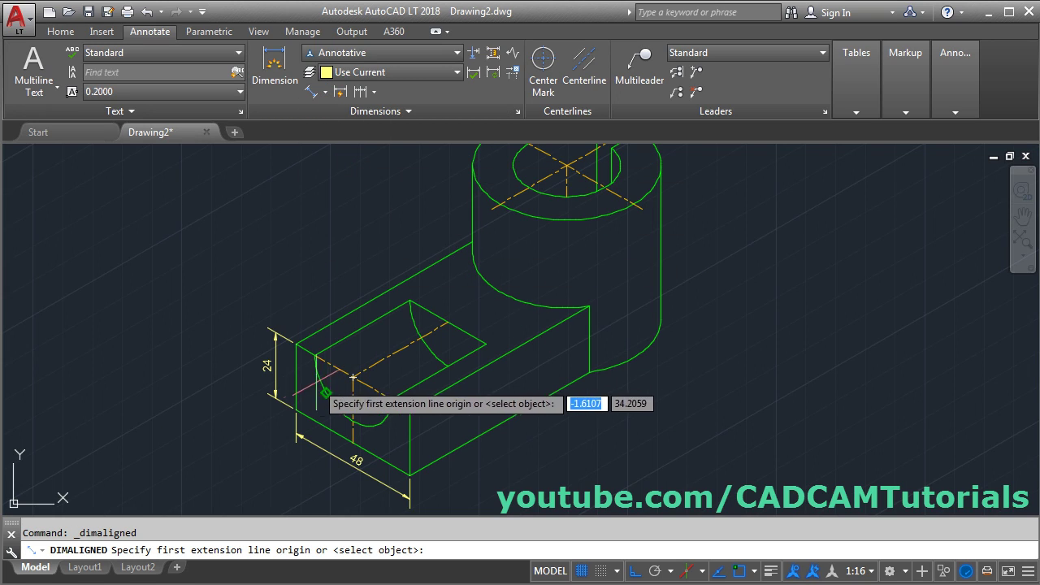
middle_click_drag(441, 290, 467, 346)
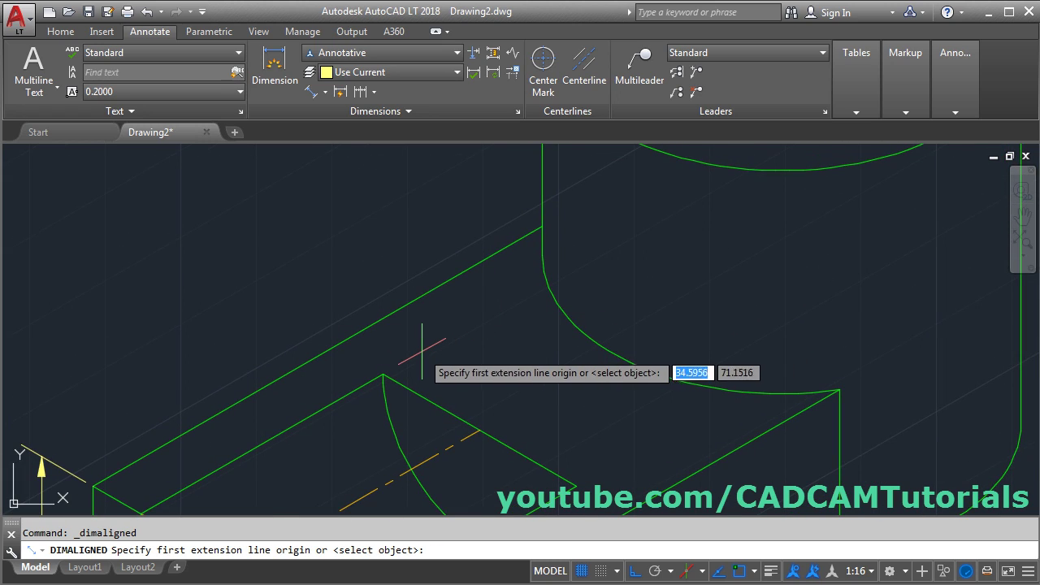
left_click(383, 374)
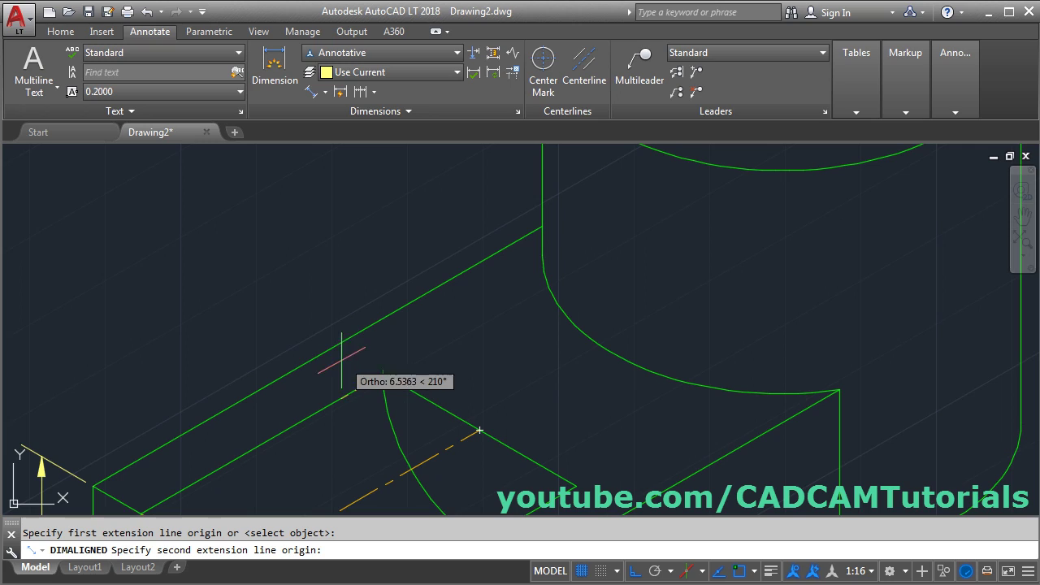
left_click(704, 572)
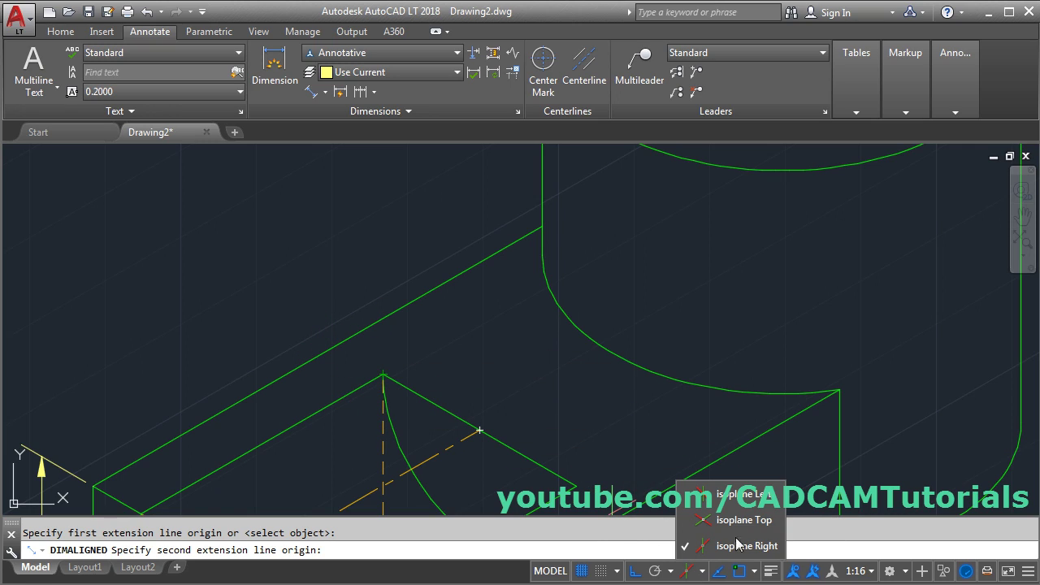
left_click(728, 512)
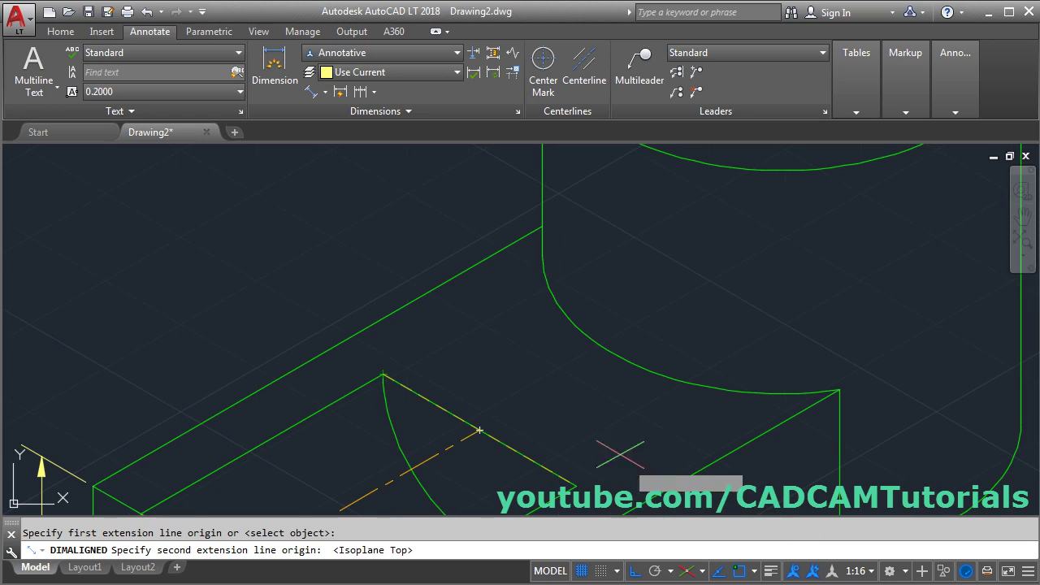
left_click(335, 347)
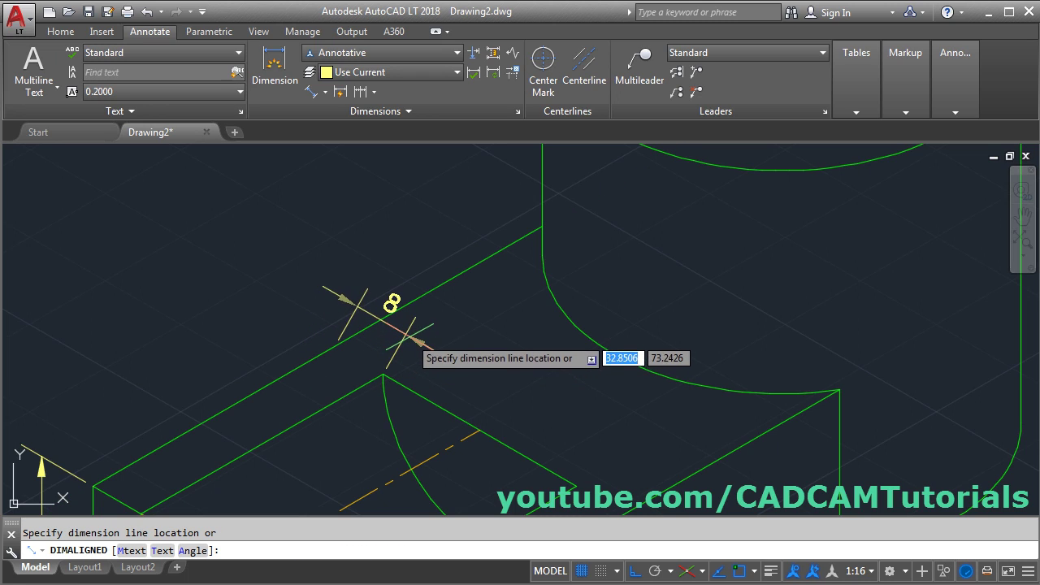
left_click(419, 340)
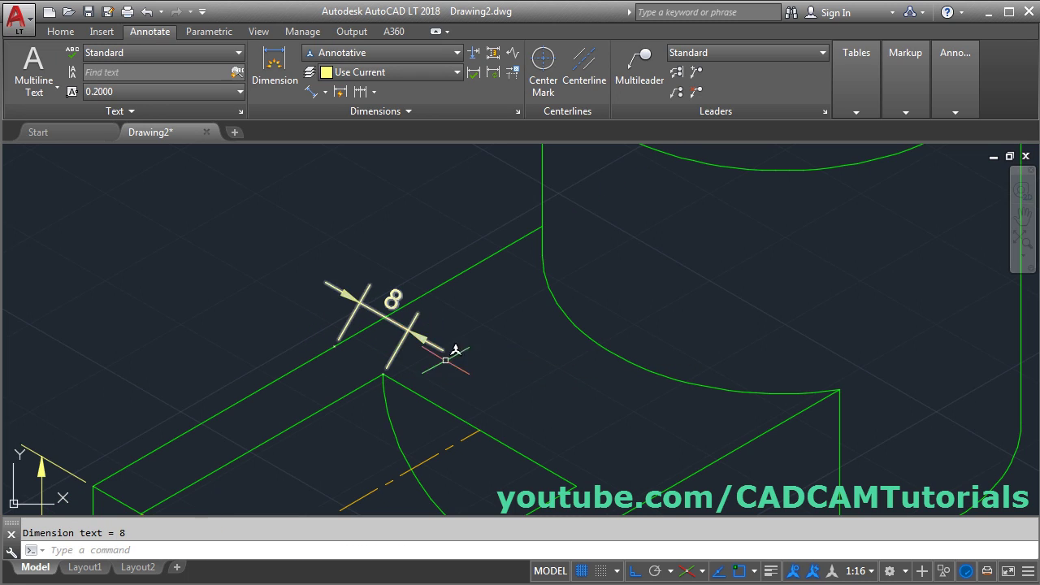
Add an aligned dimension across the slot's rear edge, with its dimension line in line with the adjacent wall dimension.
middle_click_drag(455, 349, 446, 293)
key("Return")
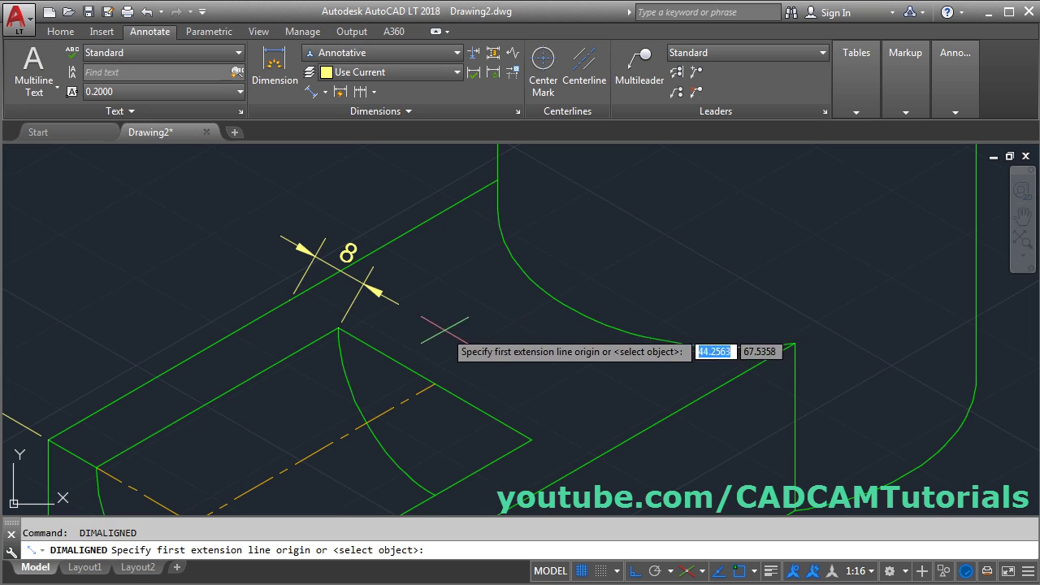
left_click(338, 328)
left_click(531, 440)
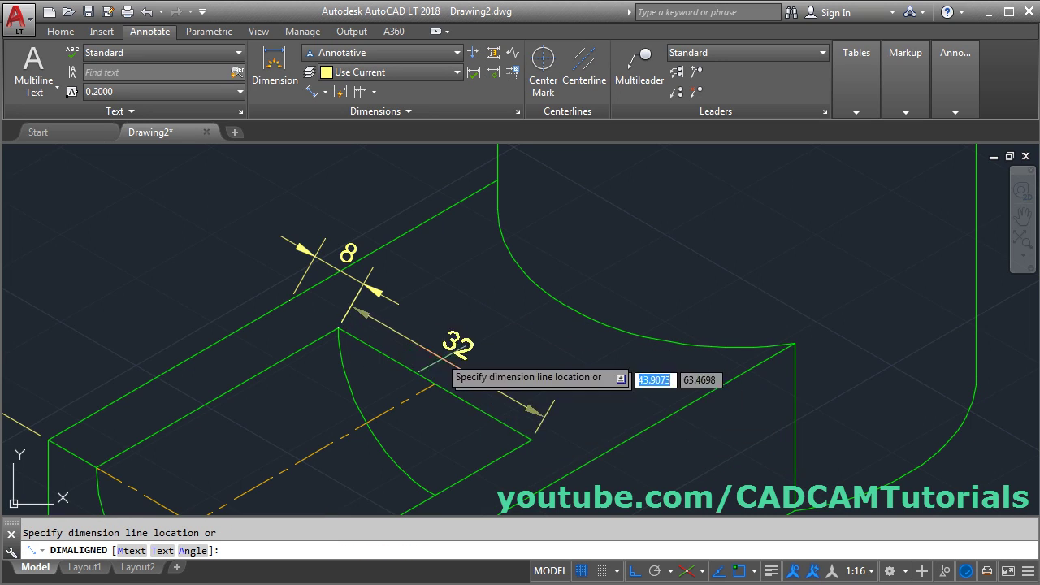
left_click(362, 282)
Add an aligned dimension from the slot's other rear corner to the block's near upper edge, in line with the slot width dimension.
mouse_move(561, 391)
middle_mouse_down()
mouse_move(525, 342)
mouse_move(485, 344)
middle_mouse_up()
key("Return")
left_click(432, 347)
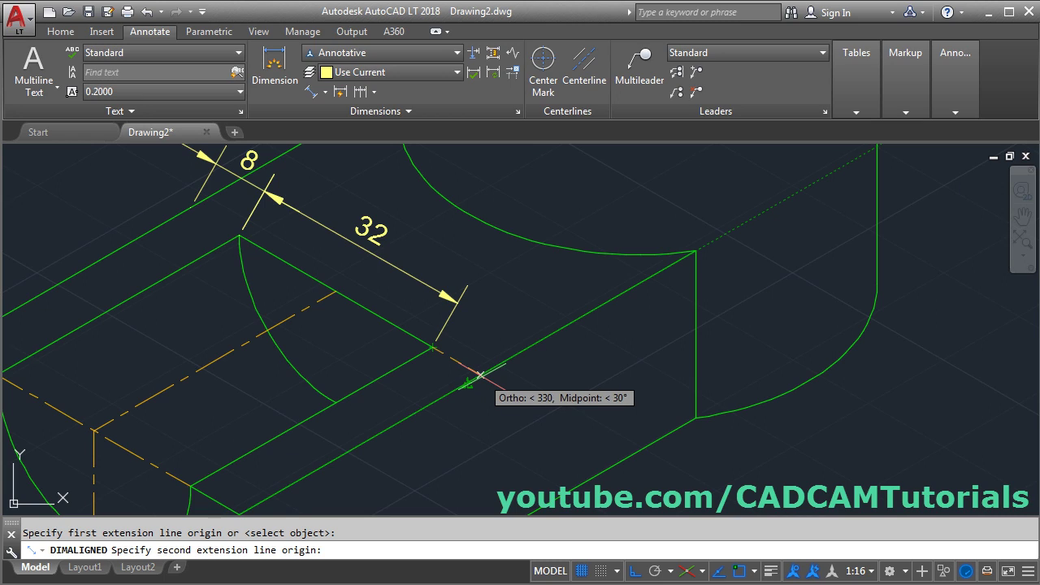
left_click(481, 375)
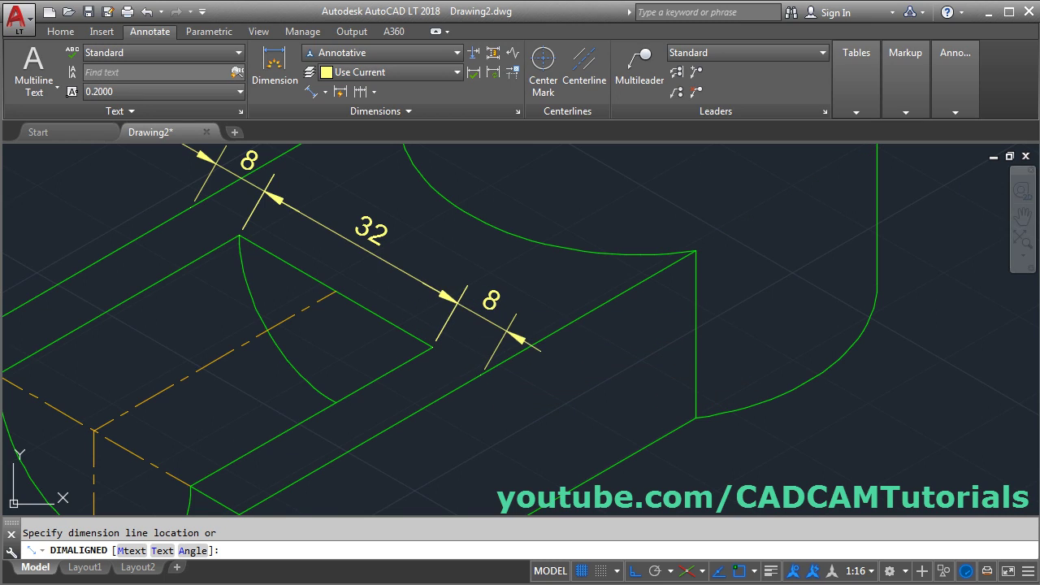
left_click(524, 341)
Add an aligned dimension for the slot's length, from the block's near upper corner along its near upper edge to the adjacent wall dimension's extension line.
scroll(536, 345, "down", 2)
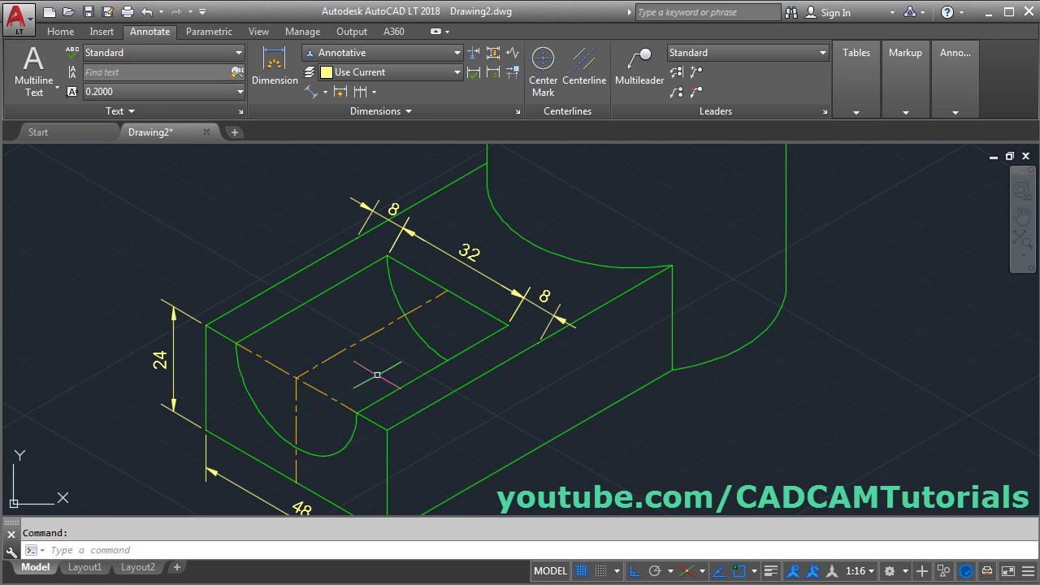
key("Return")
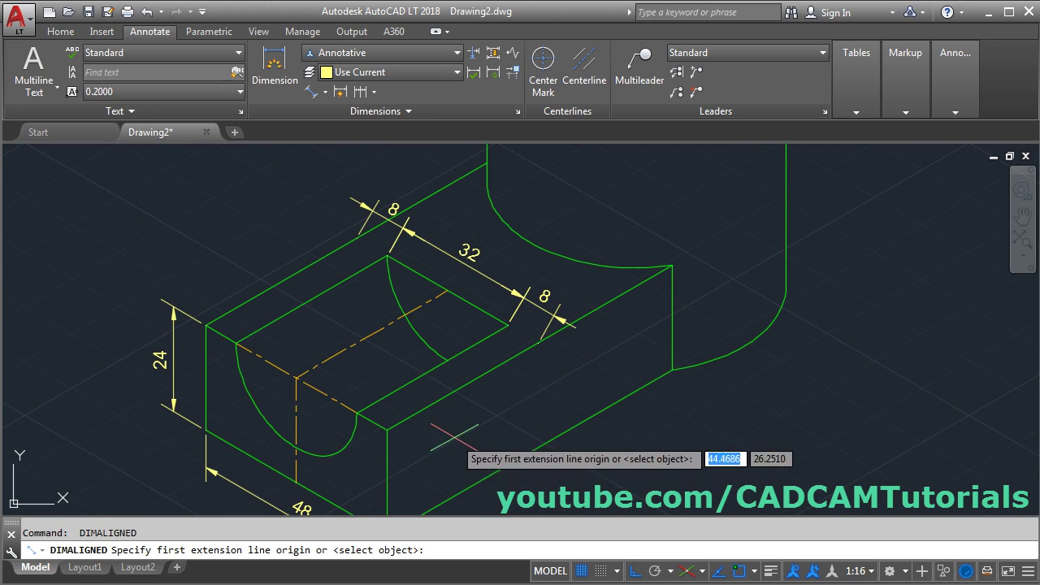
scroll(439, 439, "up", 2)
left_click(347, 429)
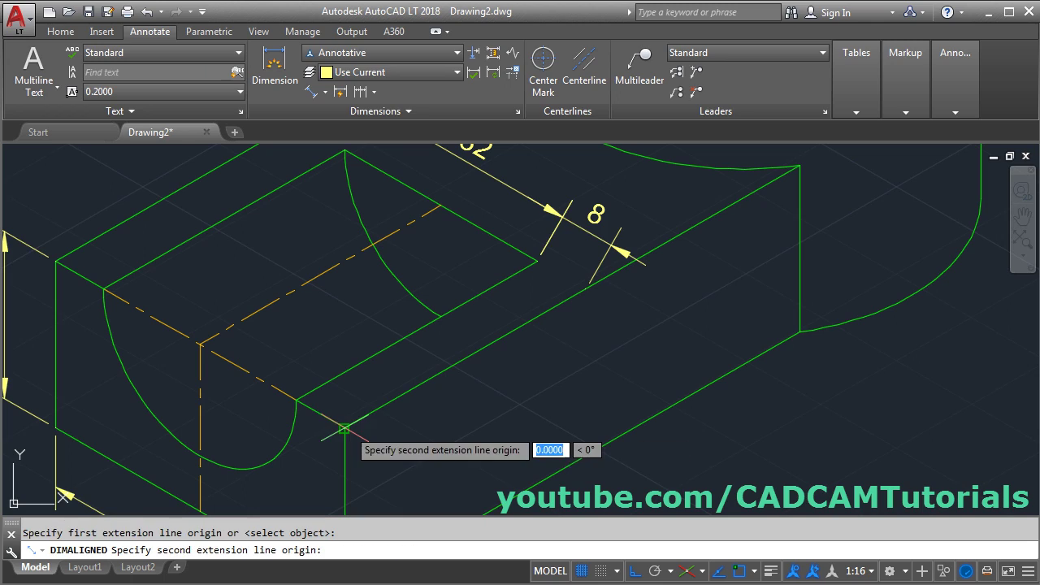
left_click(585, 289)
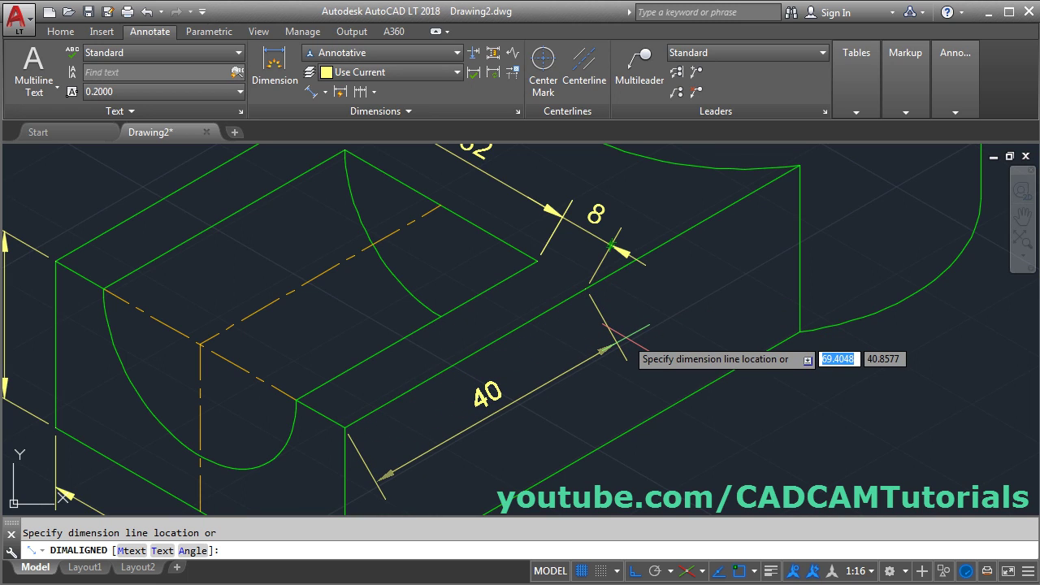
left_click(626, 338)
scroll(391, 311, "down", 2)
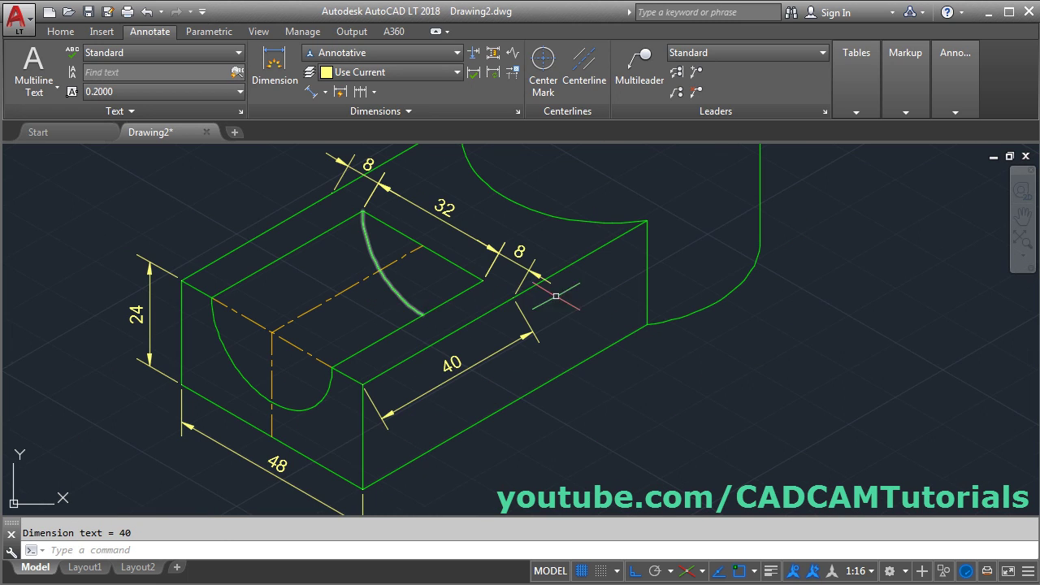
mouse_move(556, 296)
middle_mouse_down()
mouse_move(561, 304)
mouse_move(533, 324)
middle_mouse_up()
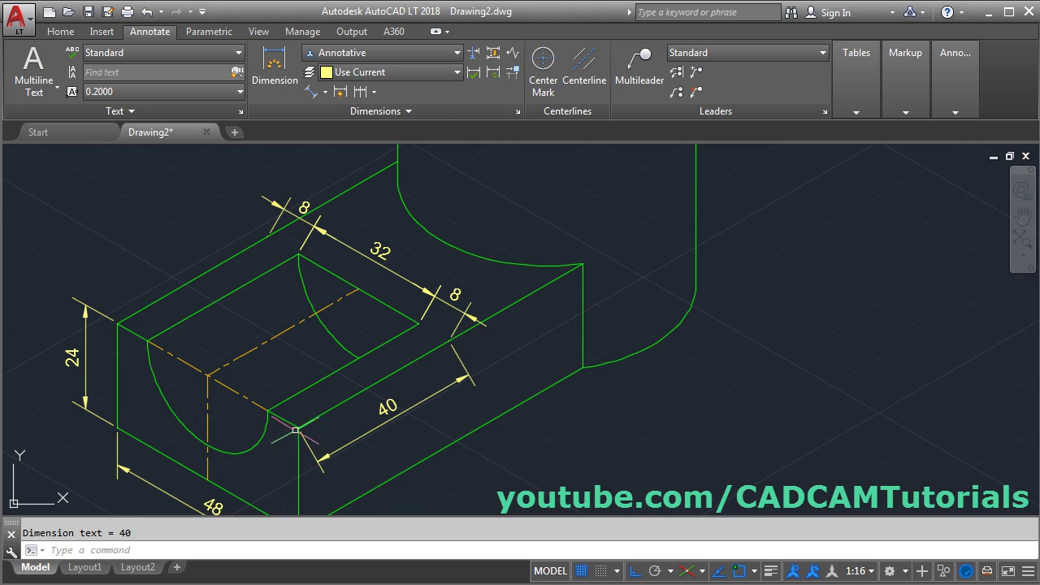
Oblique the slot width dimension and the two wall thickness dimensions beside it to an angle of 30 degrees.
left_click(388, 118)
left_click(287, 131)
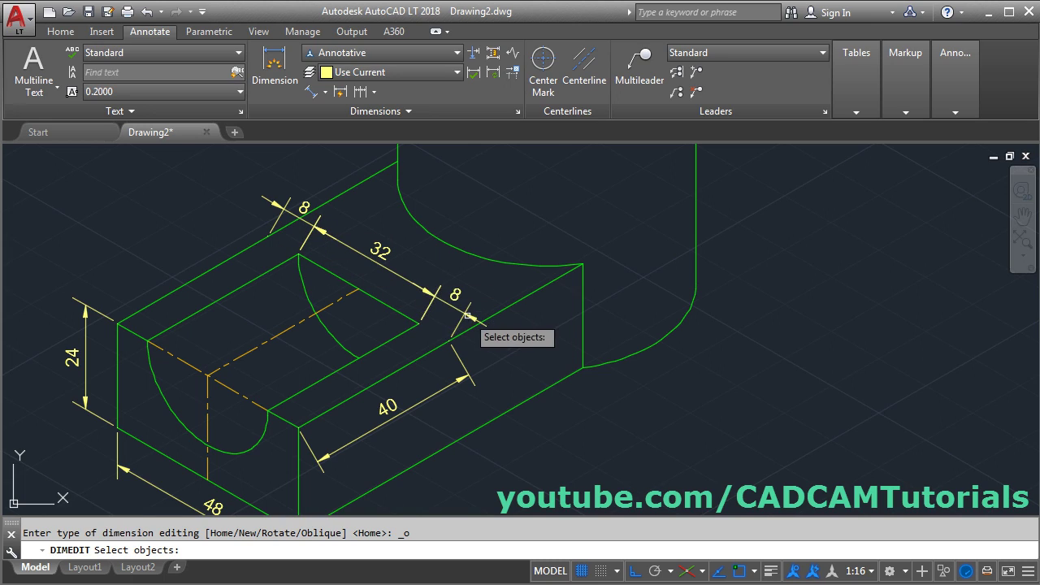
left_click(283, 207)
left_click(379, 267)
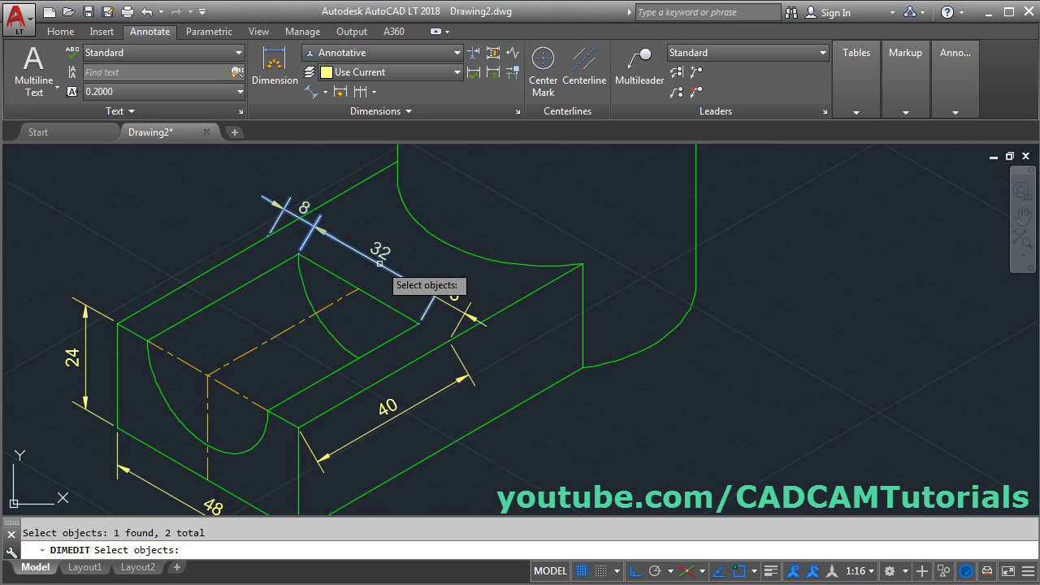
left_click(457, 305)
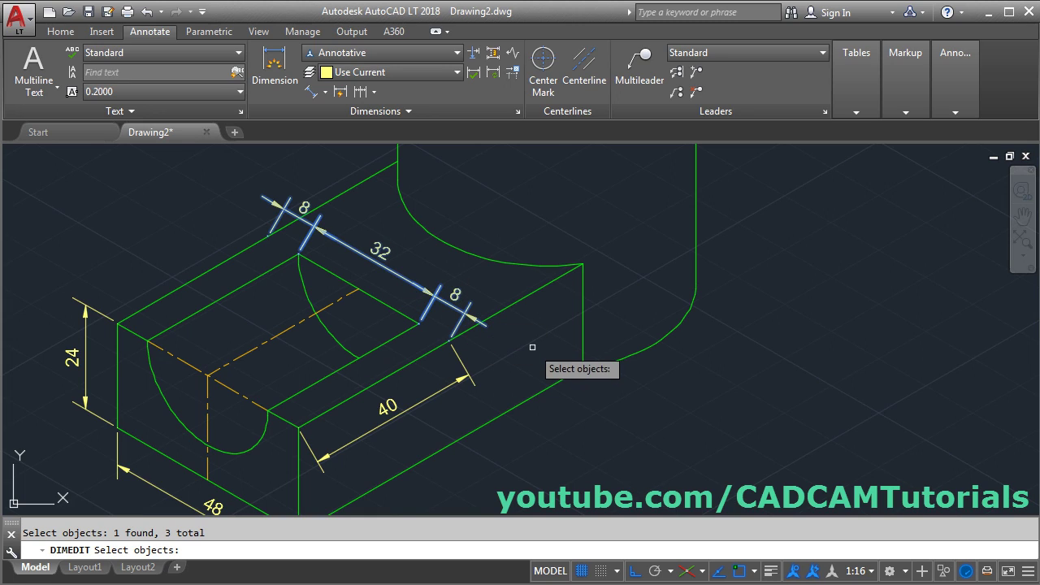
key("Return")
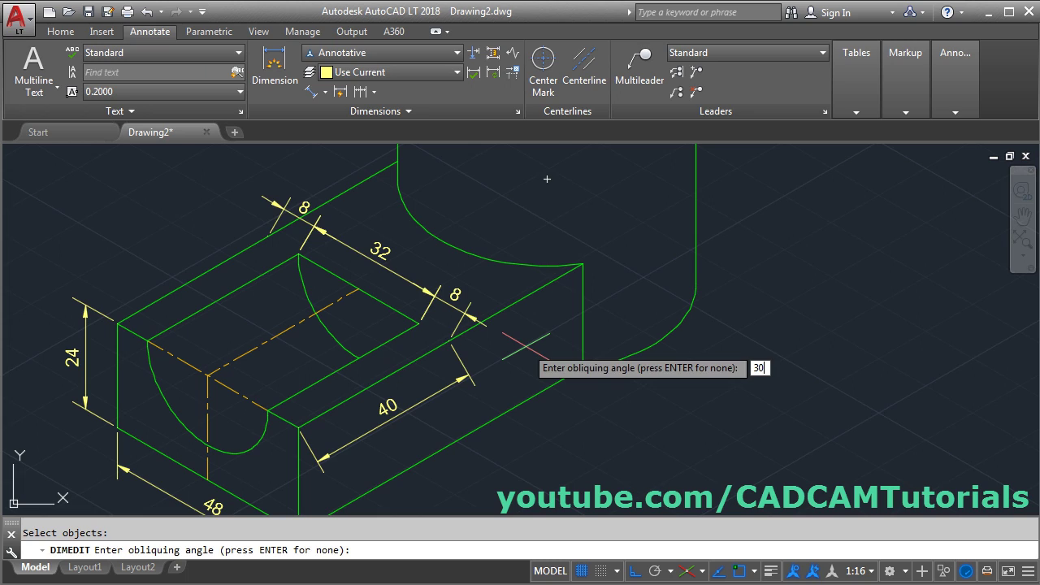
key("Return")
middle_click_drag(550, 354, 612, 355)
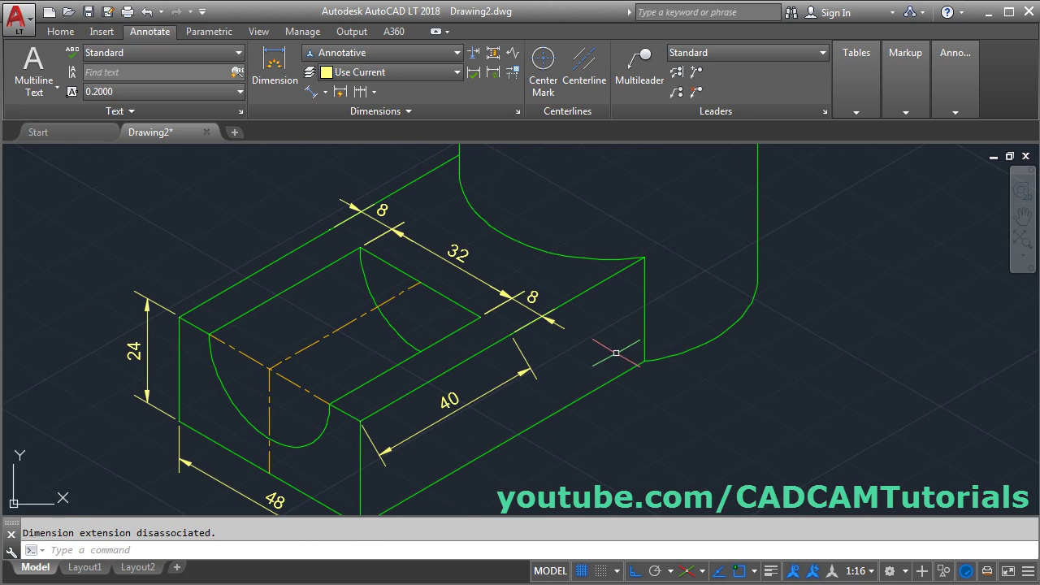
Oblique the slot length dimension along the block's near upper edge to an angle of 150 degrees.
left_click(379, 112)
left_click(280, 135)
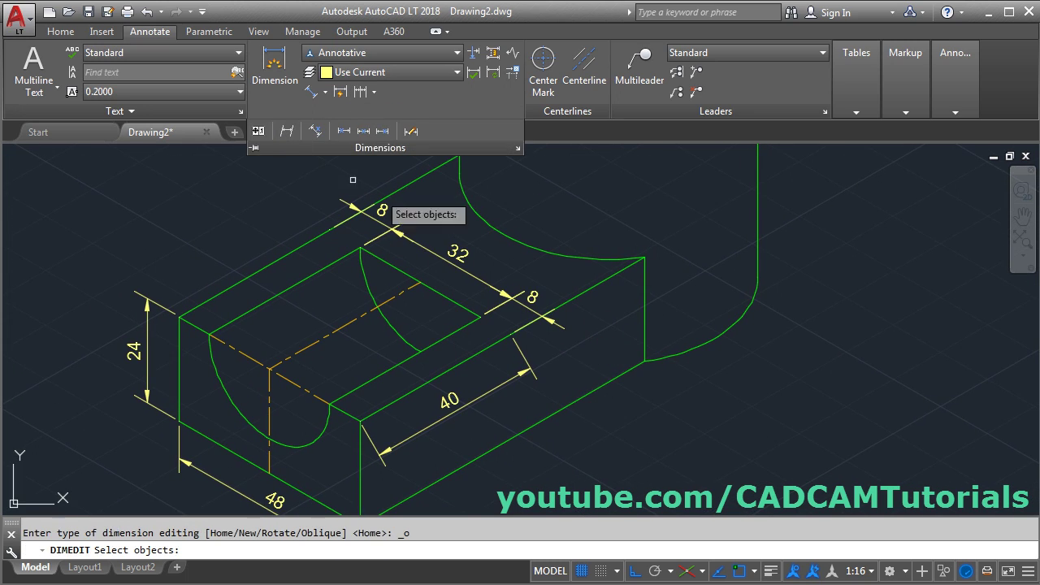
left_click(534, 384)
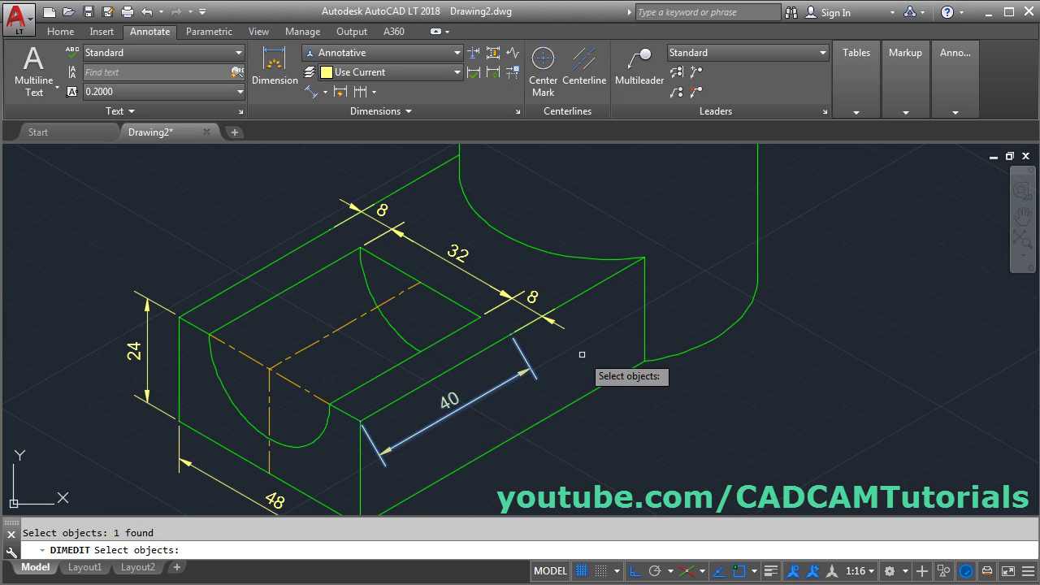
key("Return")
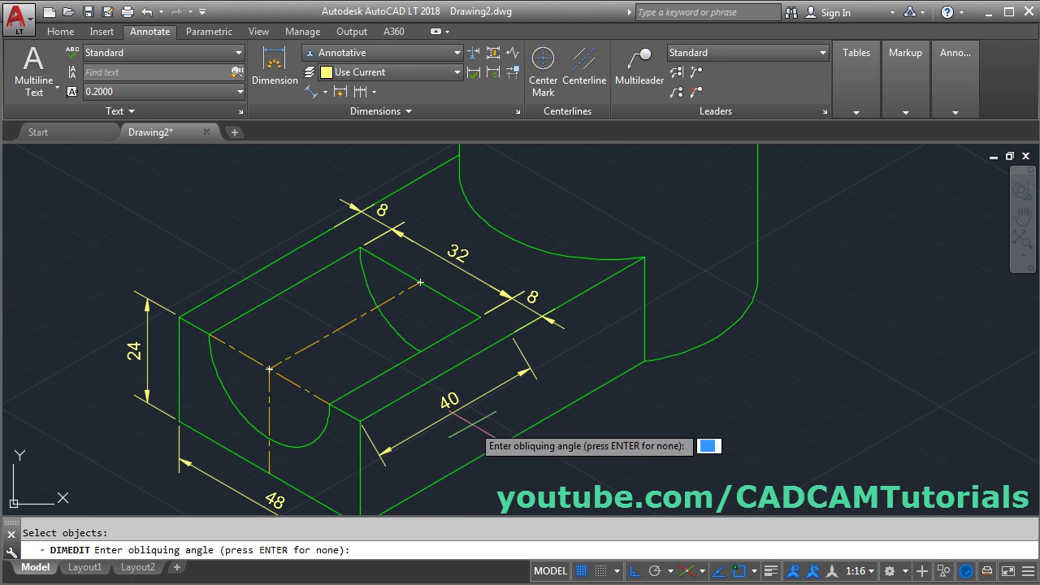
type("1")
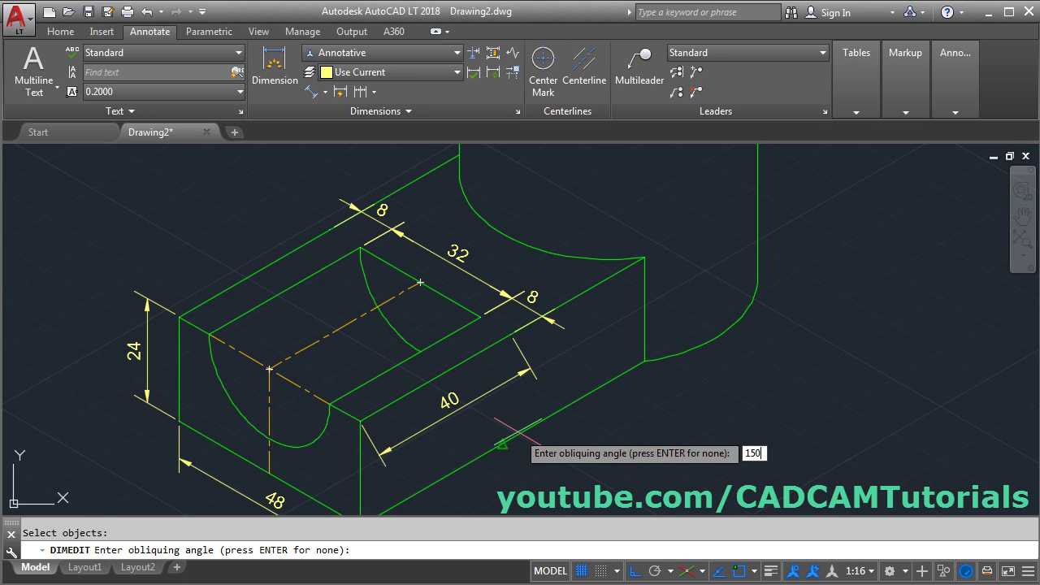
type("50")
key("Return")
scroll(378, 331, "down", 2)
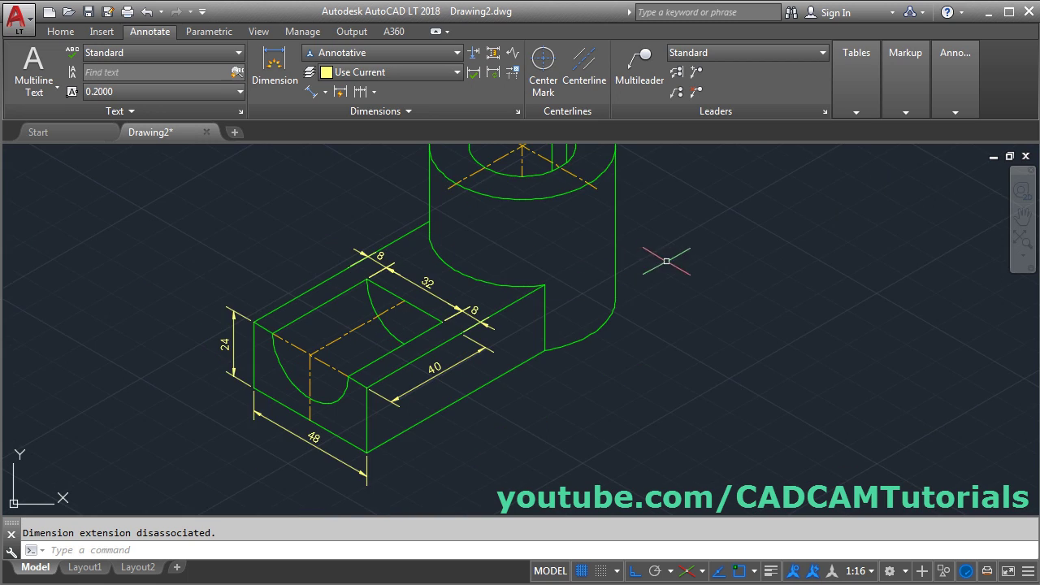
Check the reference PDF and add a vertical aligned dimension for the cylinder's height, placed outside its wall away from the block.
middle_click_drag(666, 261, 587, 349)
key("alt+Tab")
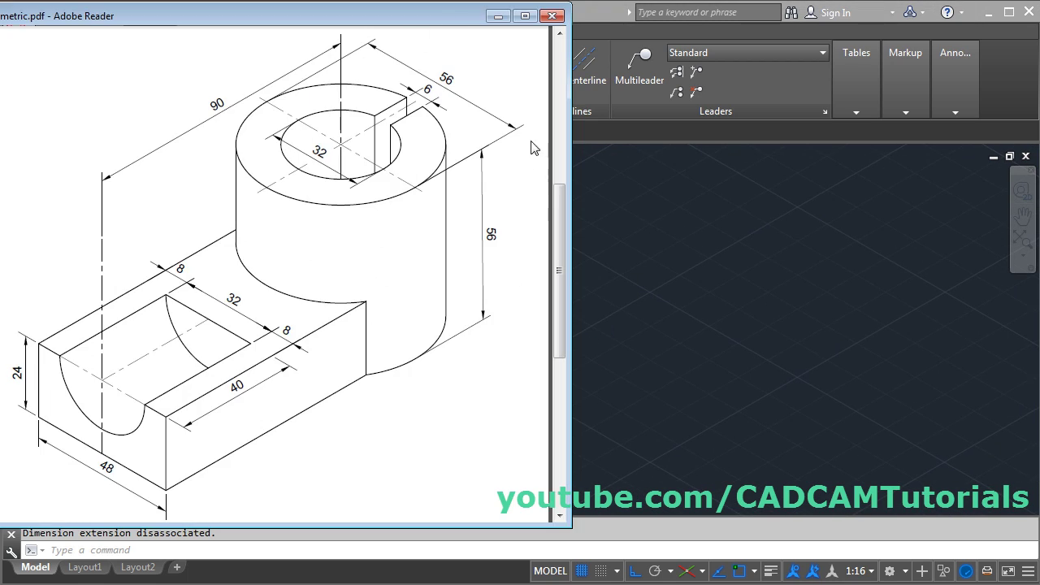
left_click(678, 264)
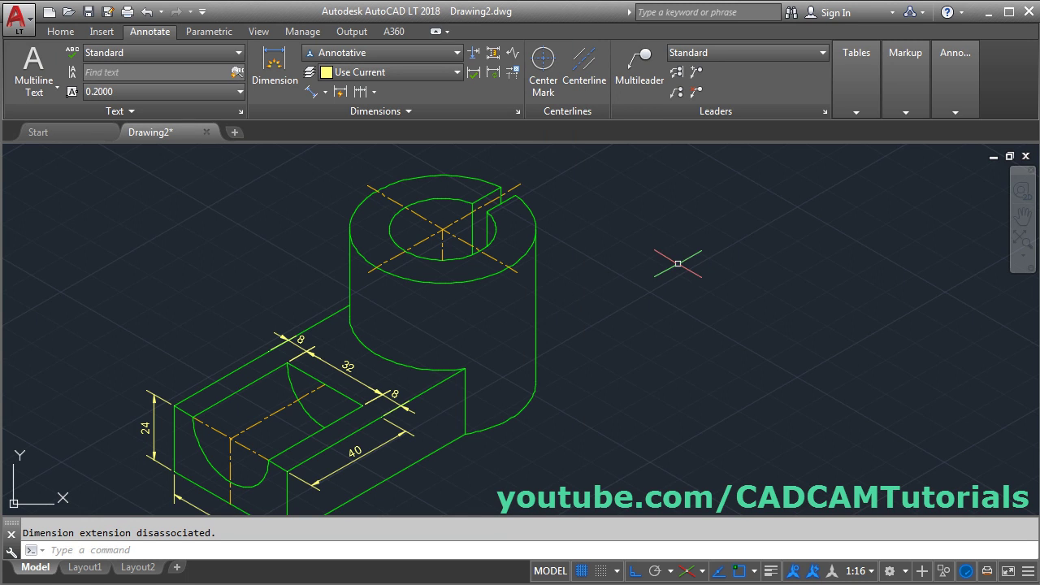
scroll(552, 342, "up", 3)
scroll(607, 255, "down", 3)
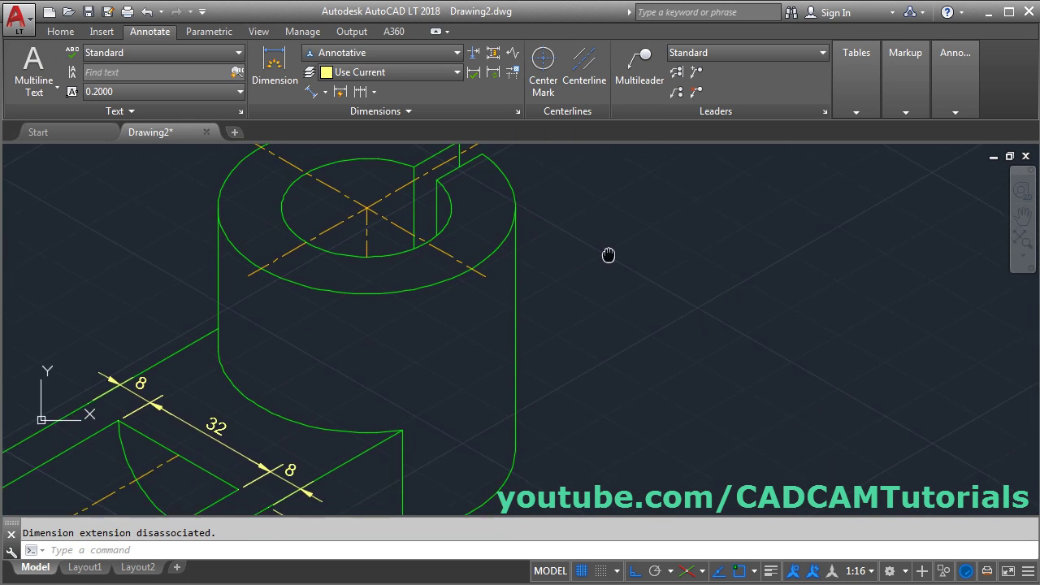
left_click(325, 94)
left_click(348, 149)
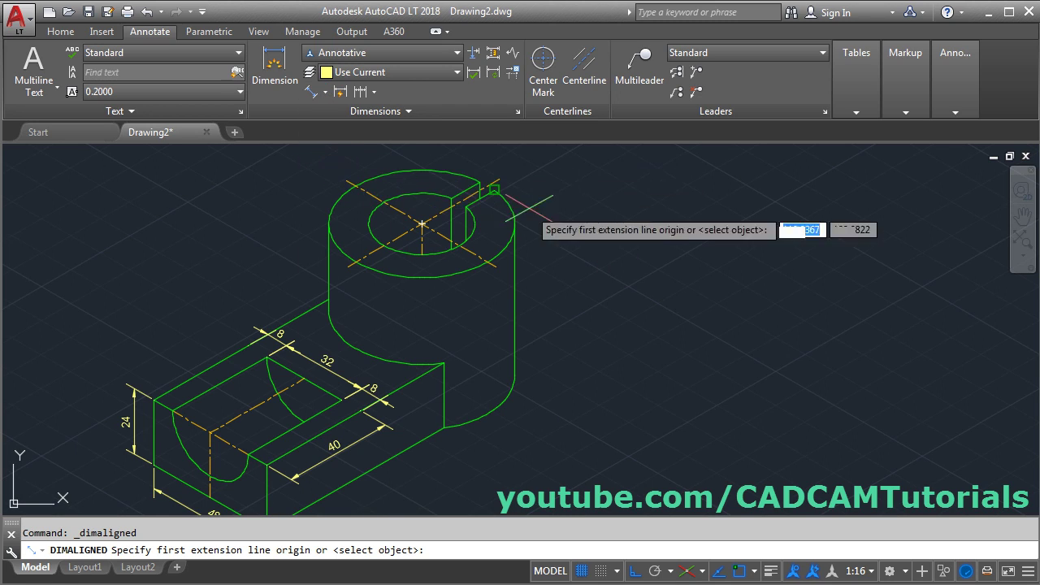
middle_click_drag(672, 260, 650, 291)
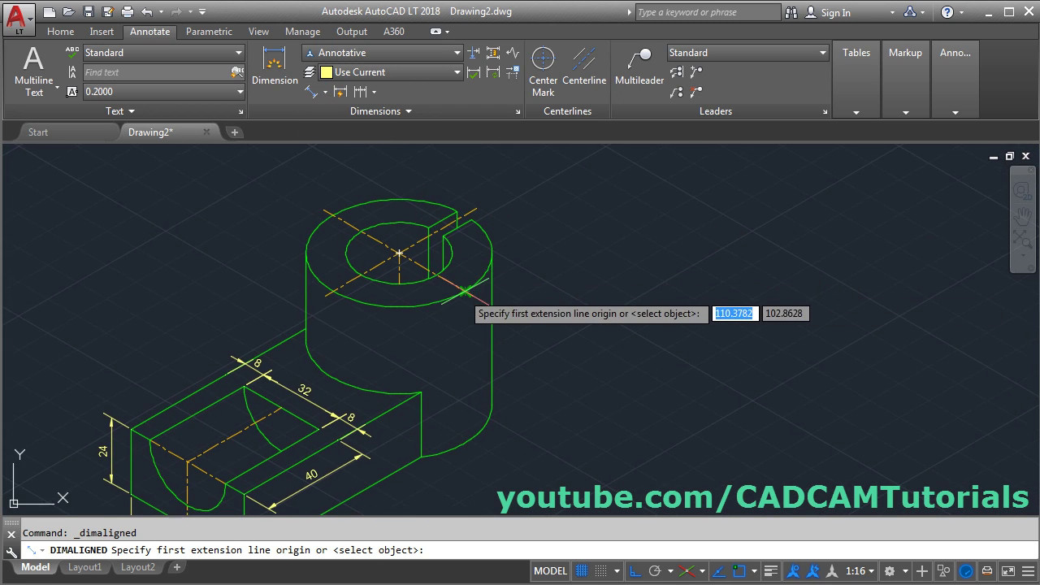
left_click(463, 289)
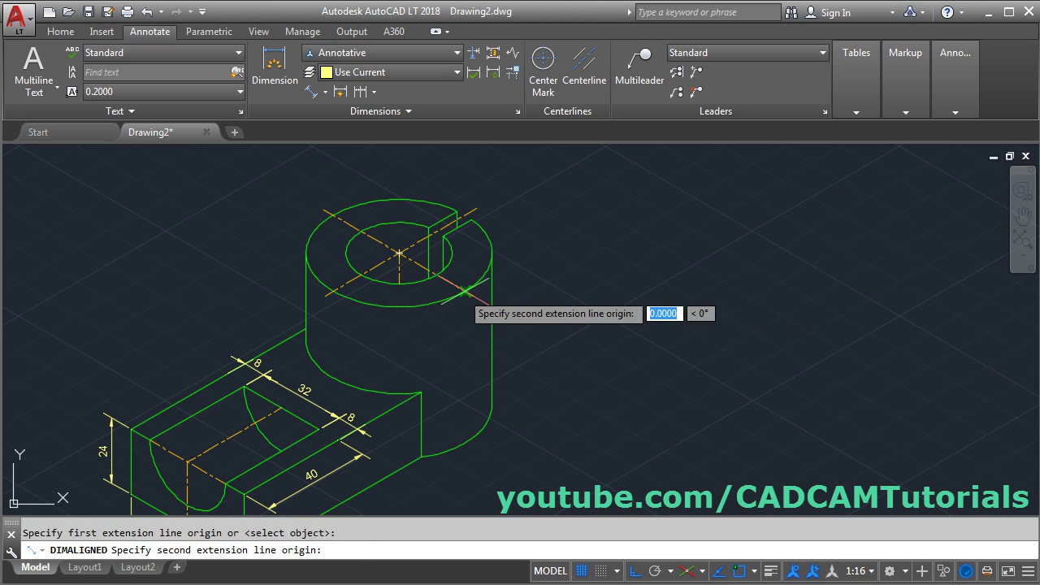
left_click(464, 443)
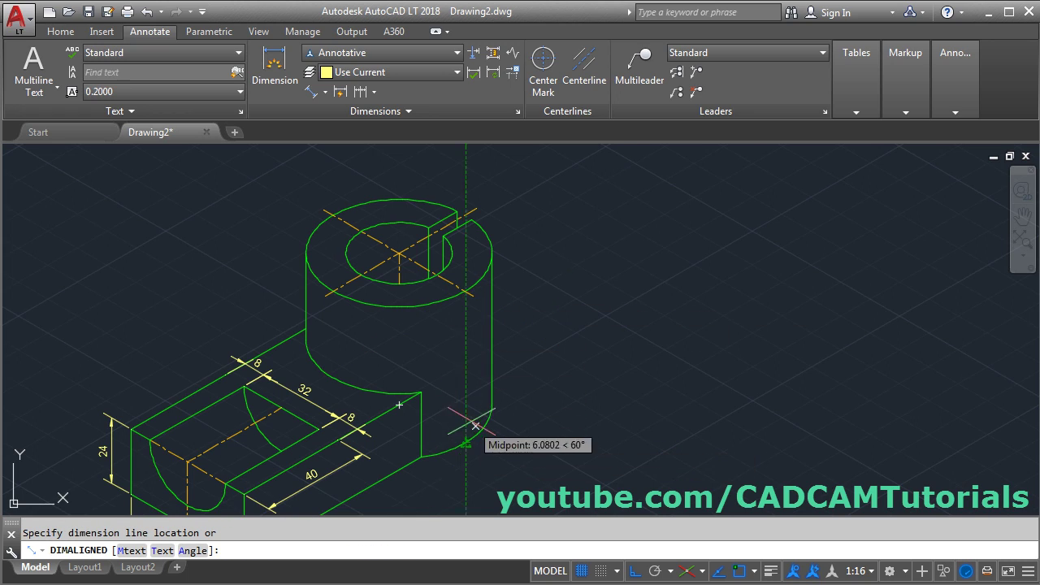
left_click(533, 364)
Add an aligned dimension for the bore's diameter between its opposite centerline intersections, with the dimension line inside the bore.
scroll(594, 295, "up", 3)
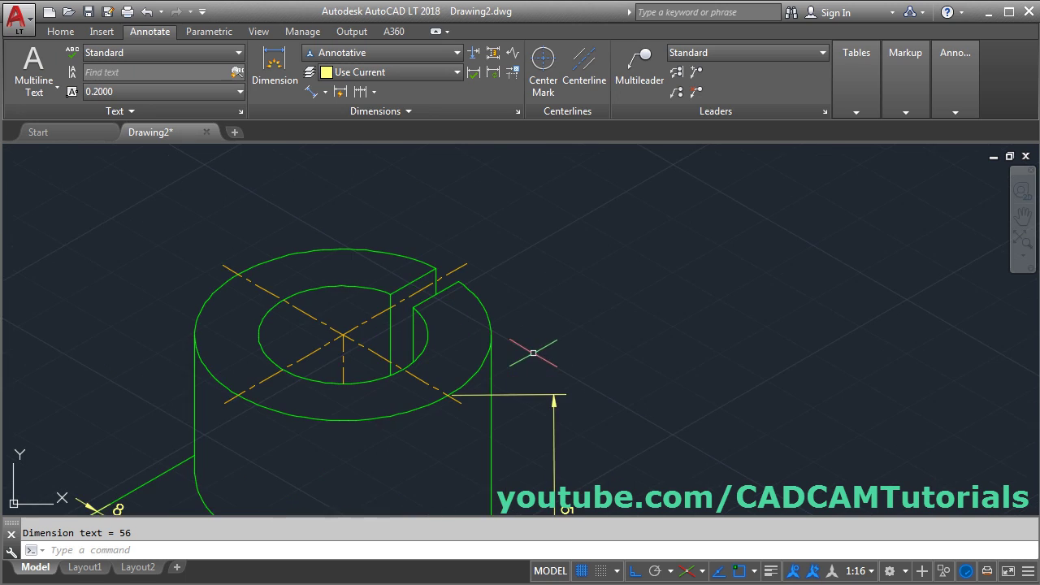
mouse_move(534, 353)
middle_mouse_down()
mouse_move(564, 344)
mouse_move(607, 268)
middle_mouse_up()
key("Return")
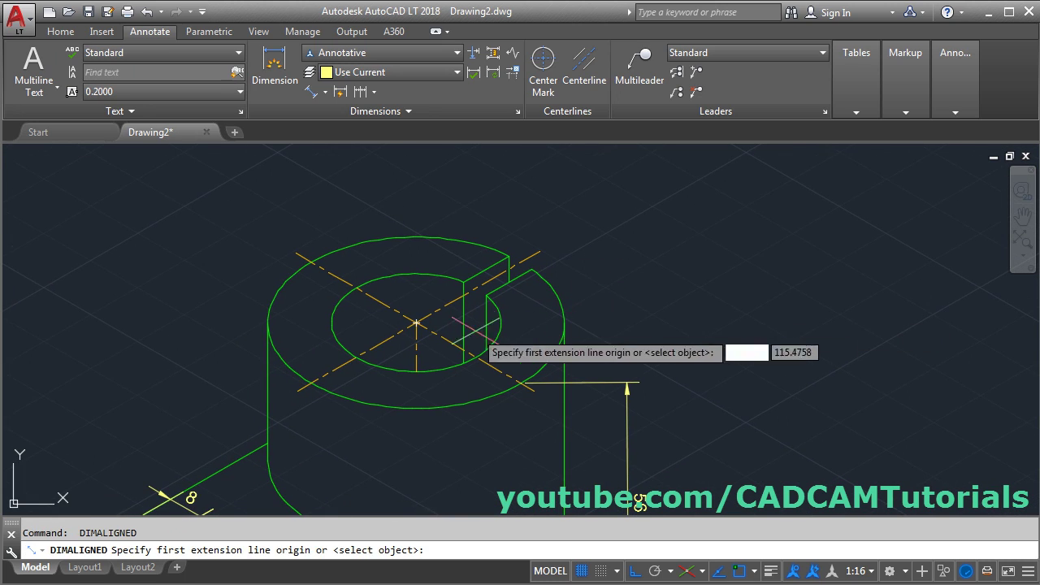
left_click(416, 324)
left_click(463, 351)
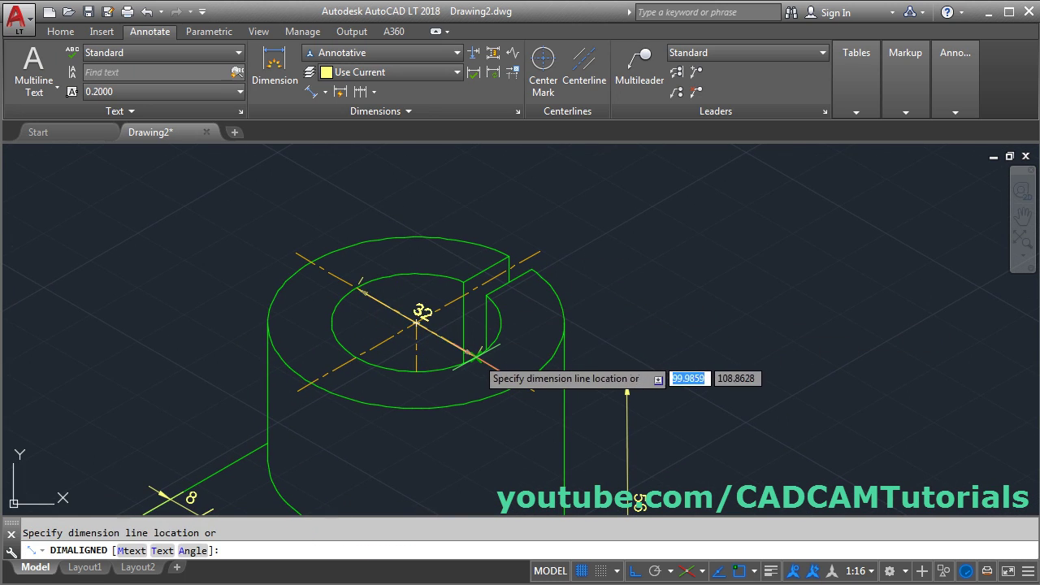
left_click(398, 355)
Add an aligned dimension for the slit's width between the two outer corners of the cut in the cylinder's top face.
middle_click_drag(585, 298, 574, 338)
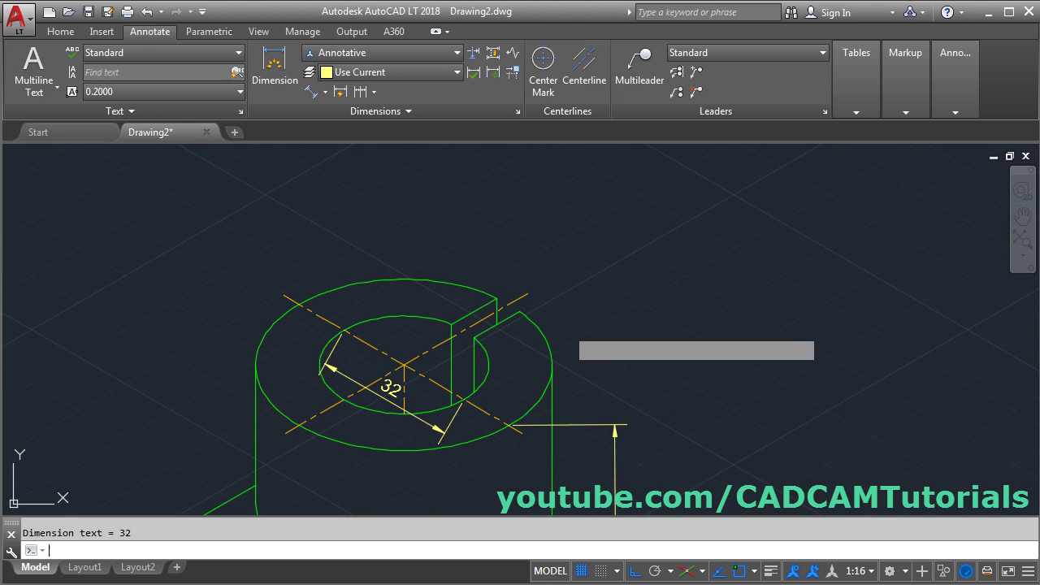
key("Return")
left_click(496, 298)
left_click(521, 309)
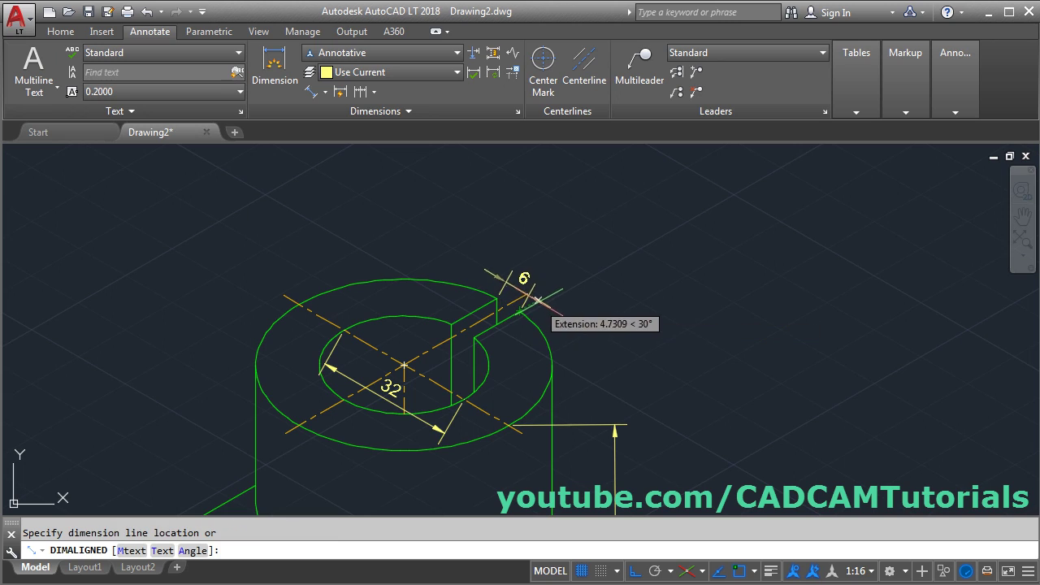
left_click(541, 300)
Add an aligned dimension for the cylinder's outer diameter between its opposite centerline intersections, with the dimension line beyond the slit width dimension.
mouse_move(611, 309)
middle_mouse_down()
mouse_move(575, 365)
mouse_move(597, 306)
middle_mouse_up()
key("Return")
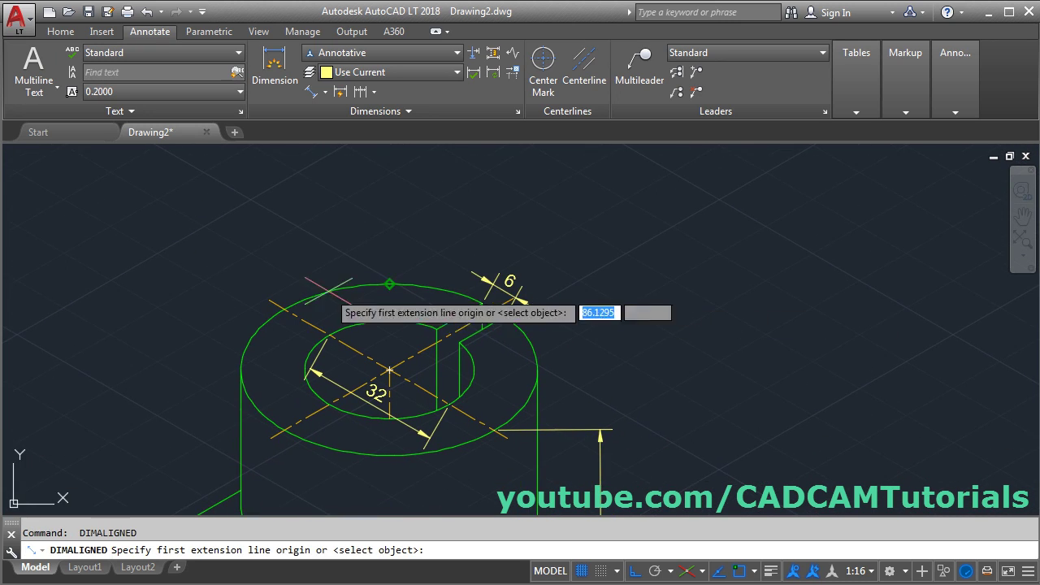
left_click(285, 310)
left_click(494, 430)
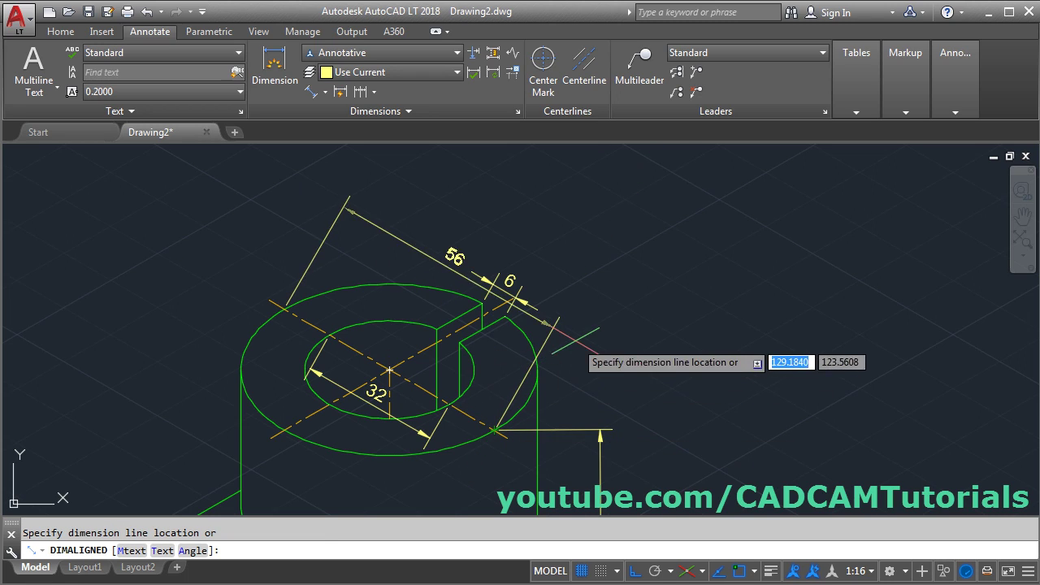
left_click(606, 301)
Oblique the bore diameter, slit width, outer diameter and cylinder height dimensions to an angle of 30 degrees.
middle_click_drag(669, 244, 662, 278)
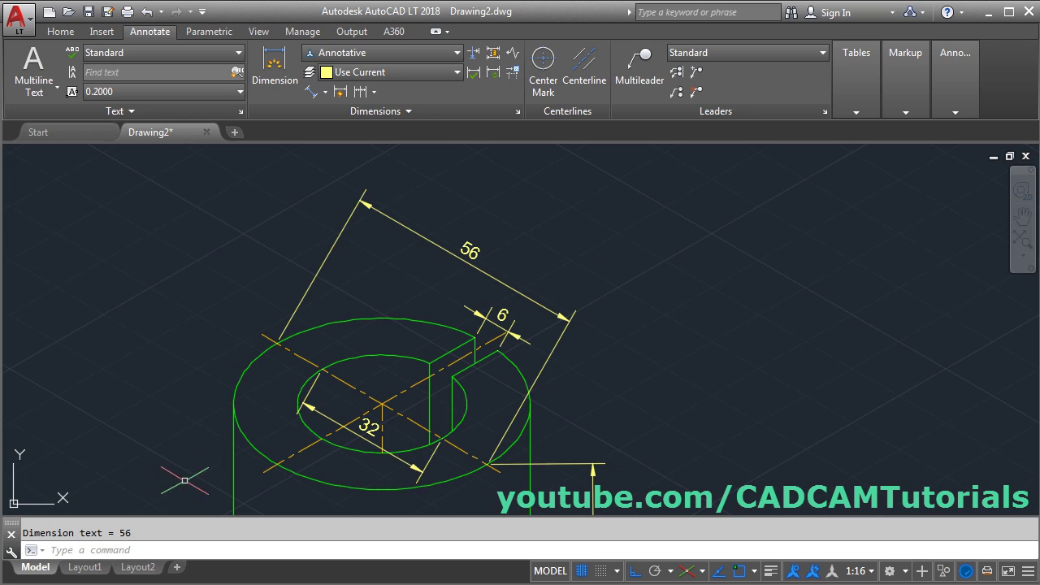
left_click(408, 111)
left_click(287, 133)
left_click(370, 442)
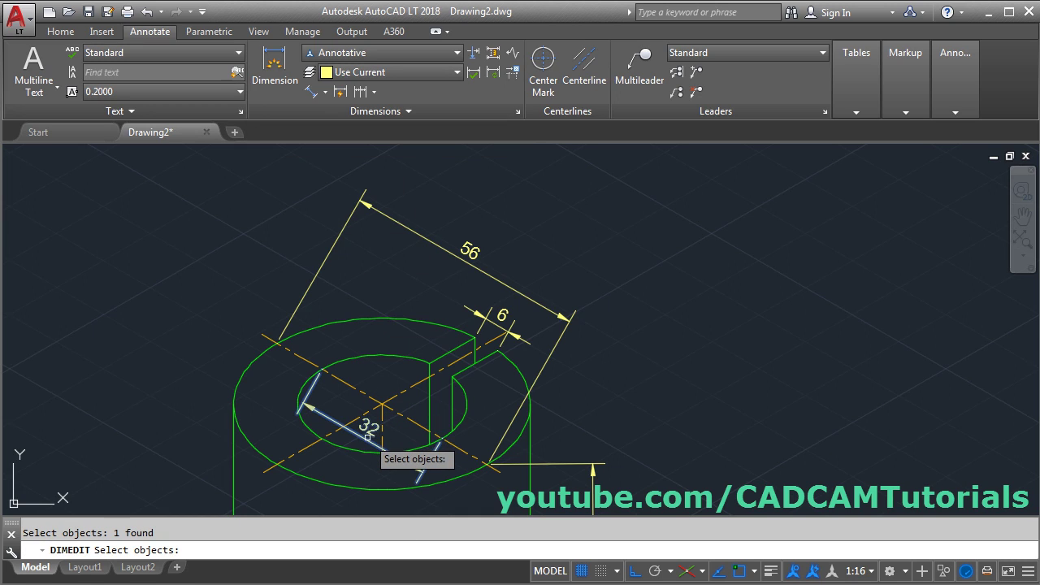
left_click(491, 317)
left_click(482, 269)
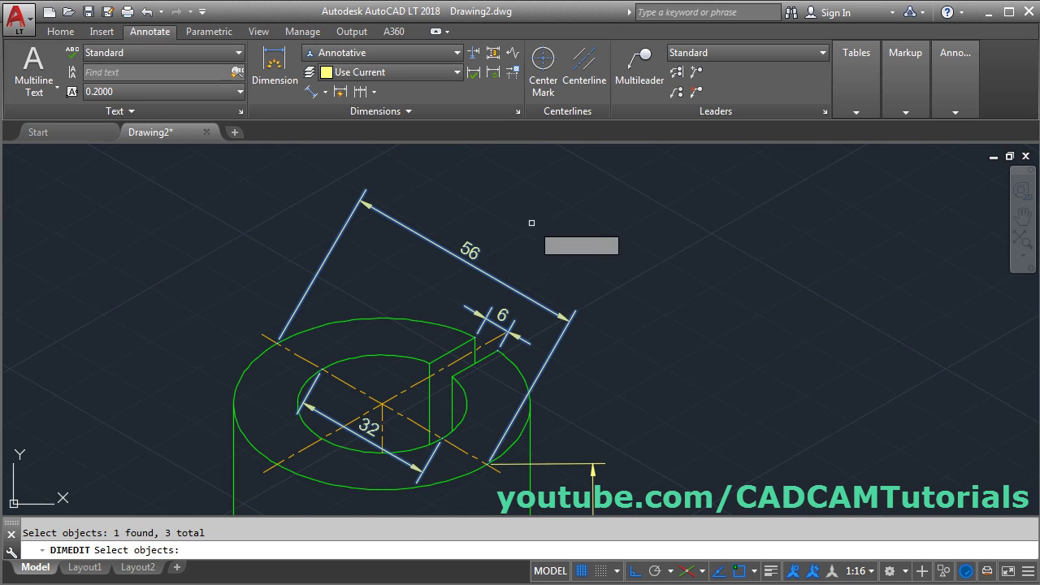
scroll(597, 317, "down", 3)
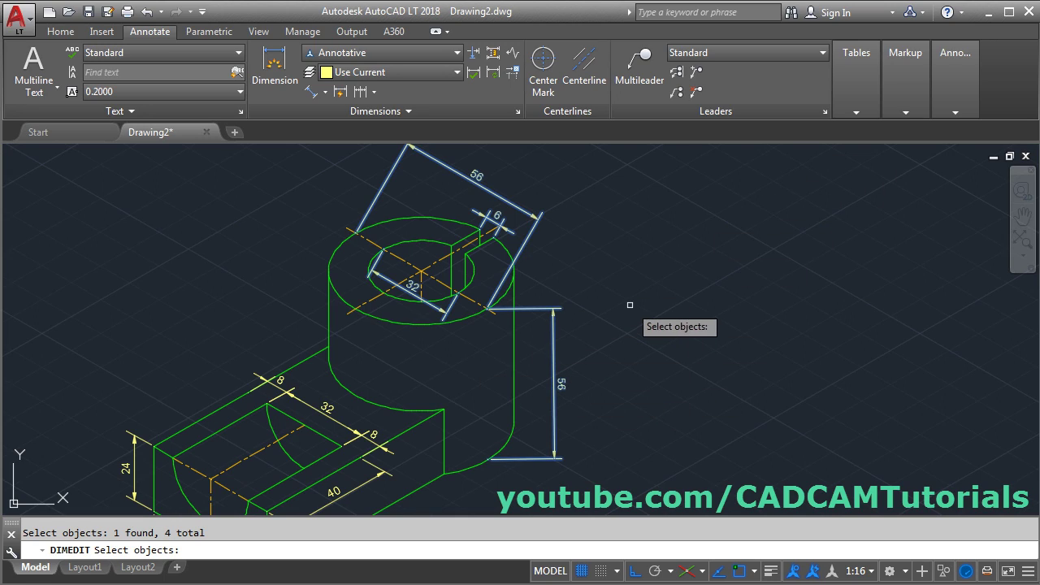
key("Return")
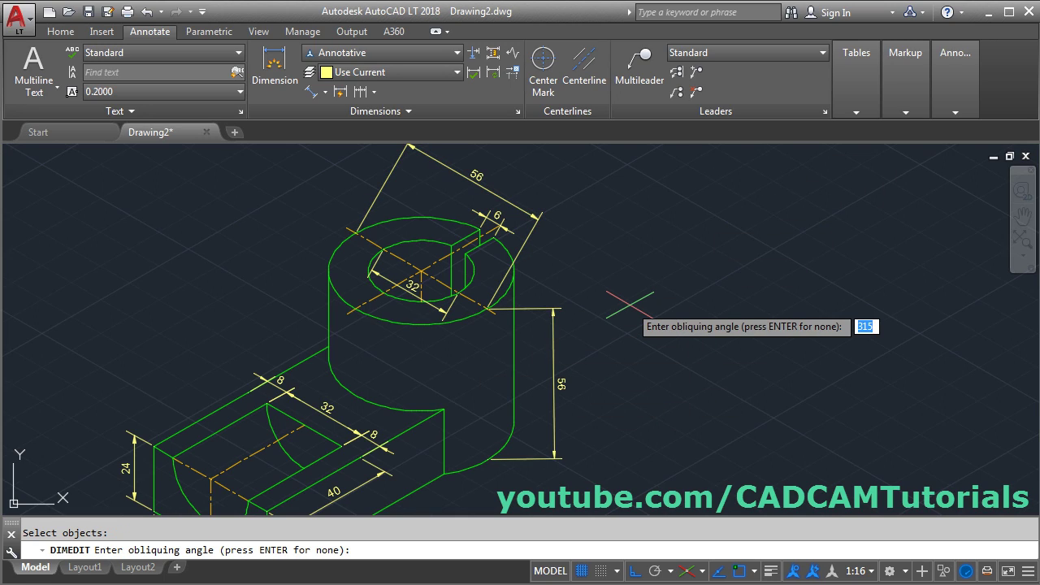
key("Return")
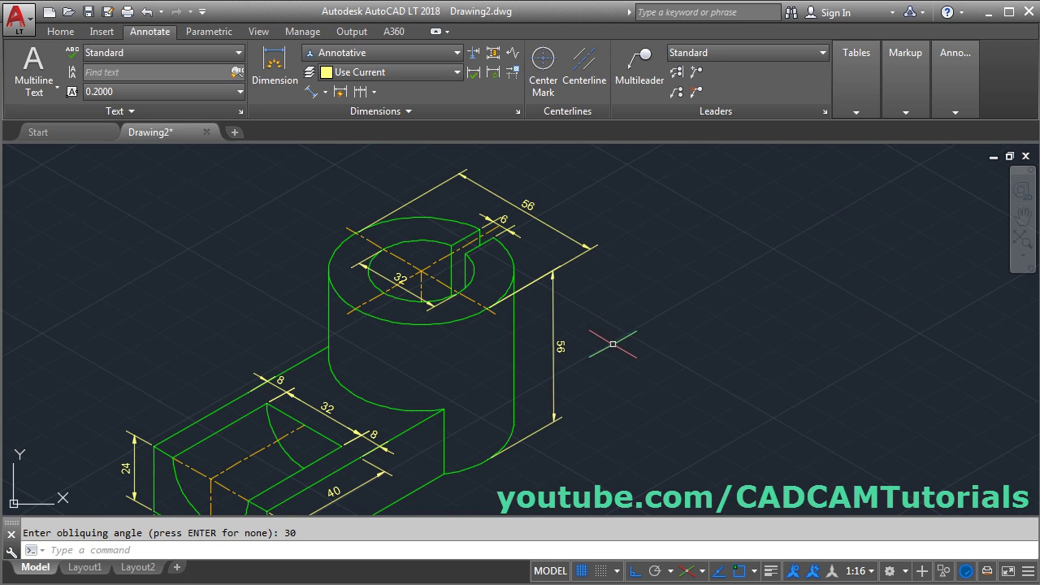
Stretch the outer diameter dimension so its dimension line sits slightly closer to the cylinder.
middle_click_drag(613, 345, 639, 395)
scroll(490, 278, "up", 3)
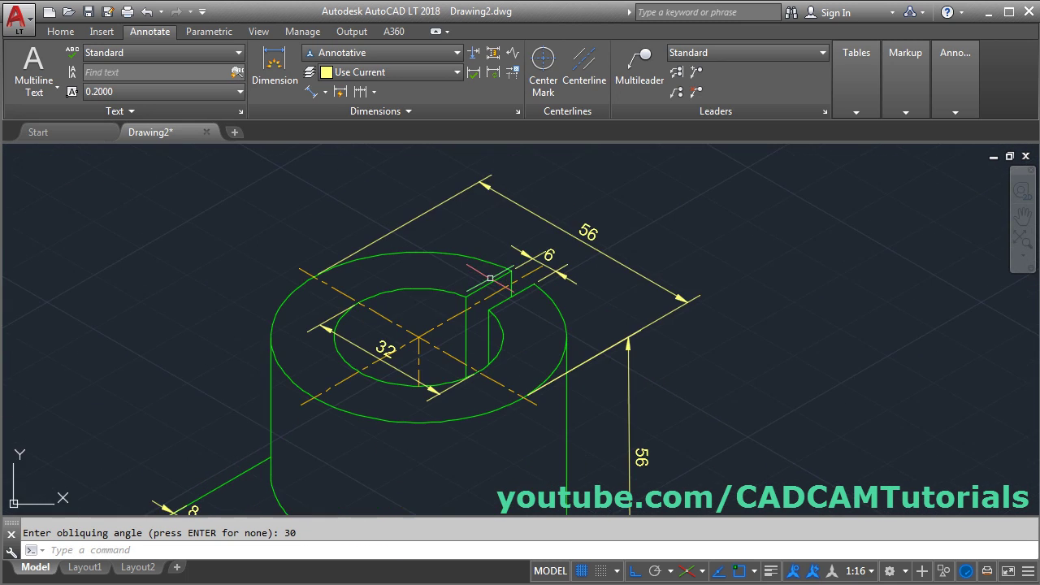
middle_click_drag(564, 356, 539, 383)
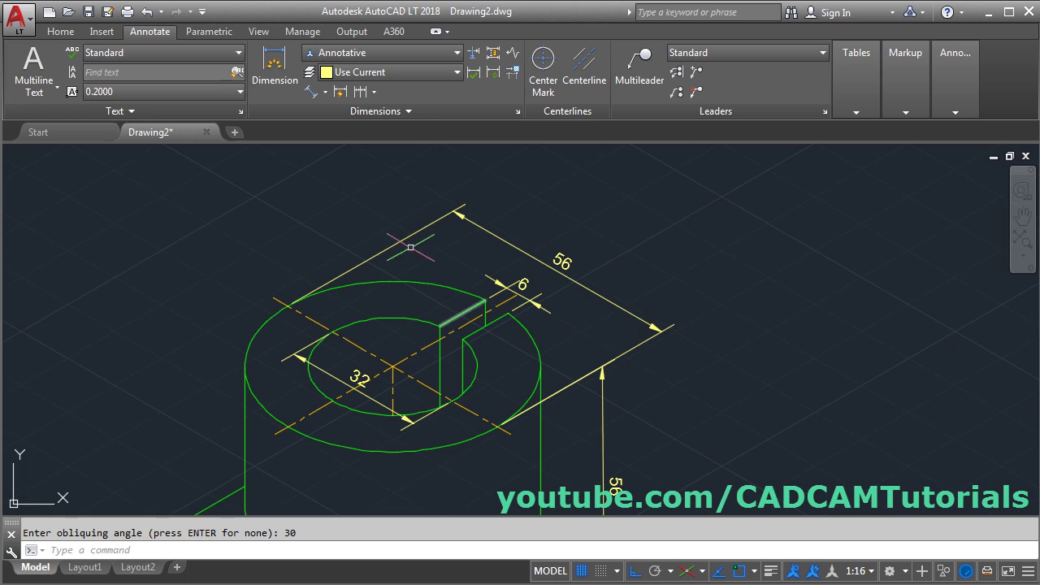
middle_click_drag(524, 339, 558, 366)
key("Return")
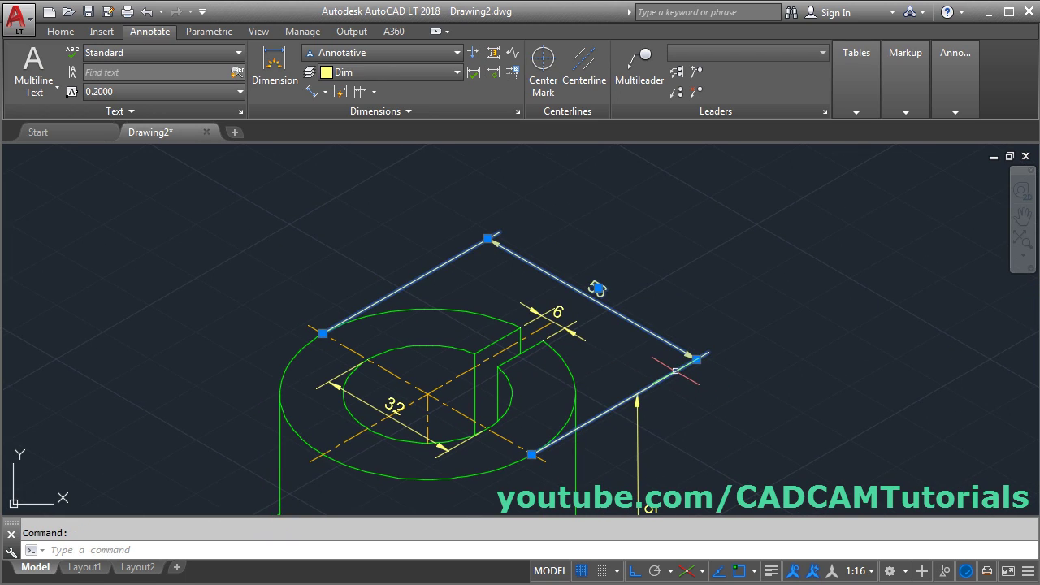
left_click(697, 358)
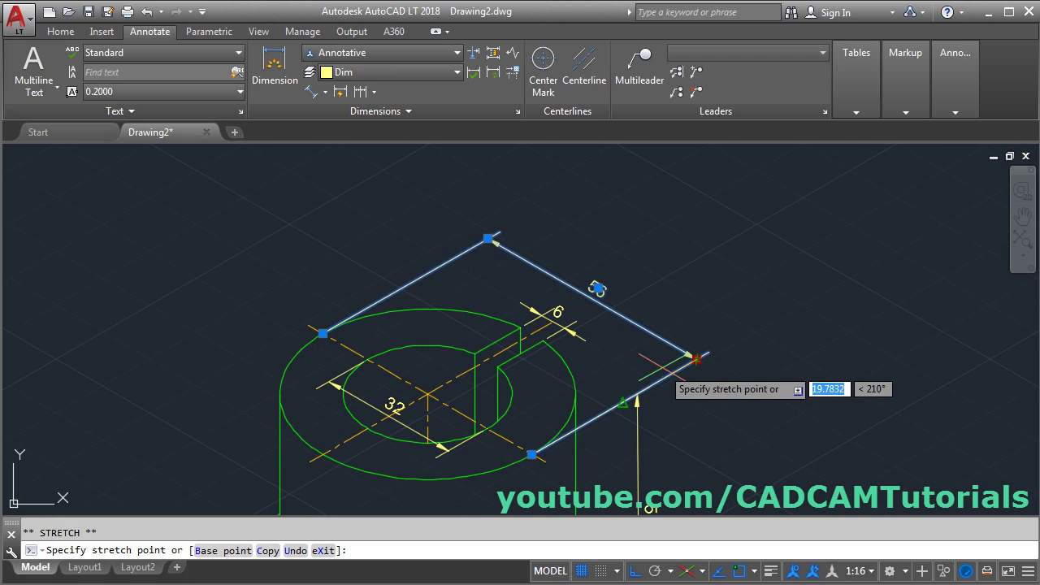
scroll(634, 354, "up", 2)
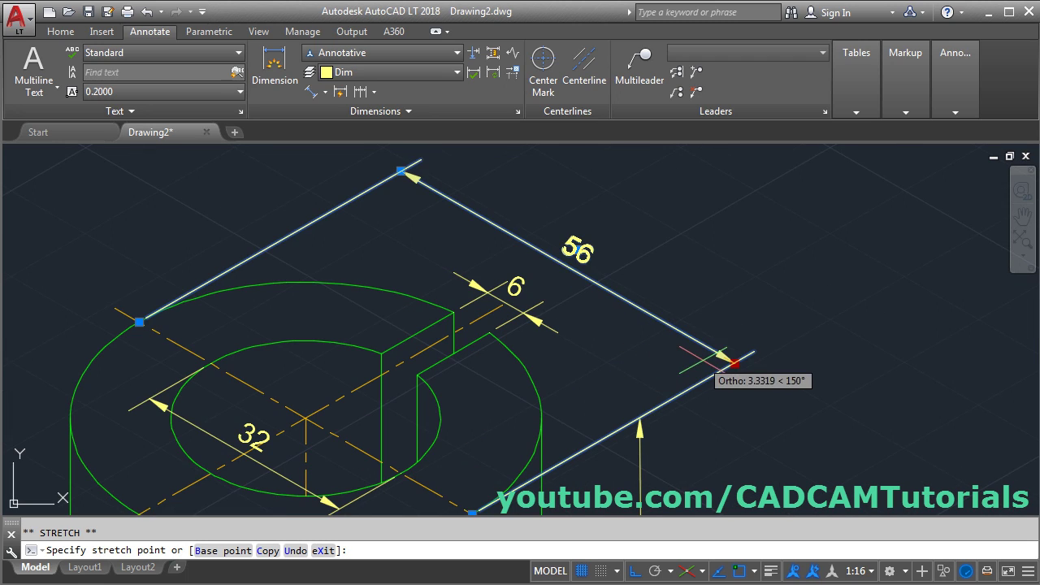
left_click(728, 392)
mouse_move(584, 372)
middle_mouse_down()
mouse_move(622, 235)
mouse_move(587, 283)
middle_mouse_up()
scroll(325, 342, "down", 2)
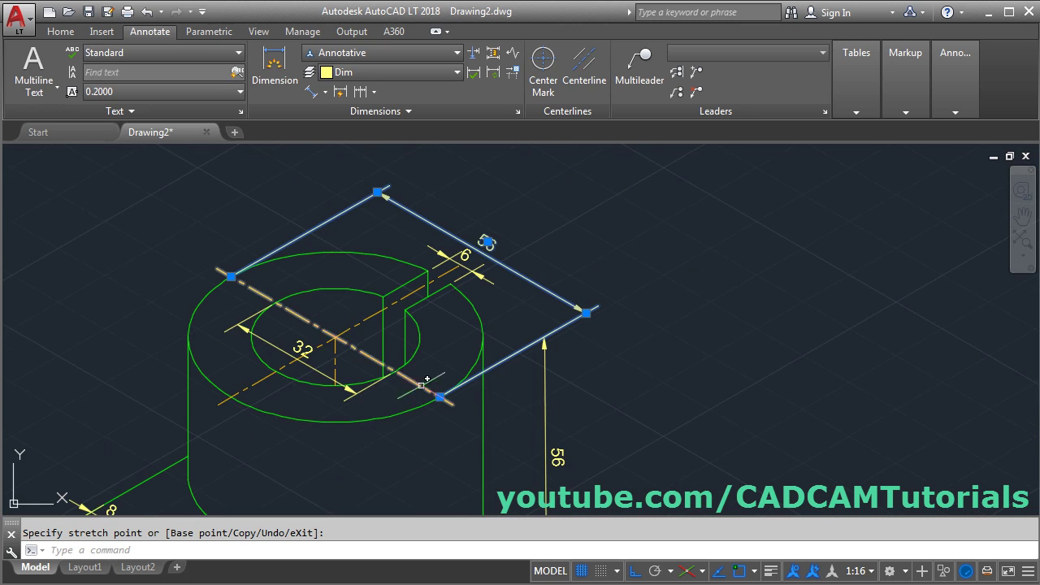
middle_click_drag(326, 342, 328, 309)
key("Escape")
Fit the whole drawing in view and switch to the reference PDF in Adobe Reader to look for dimensions still missing.
mouse_move(390, 360)
middle_mouse_down()
mouse_move(412, 367)
mouse_move(477, 318)
mouse_move(561, 346)
middle_mouse_up()
scroll(561, 345, "down", 1)
middle_click(39, 297)
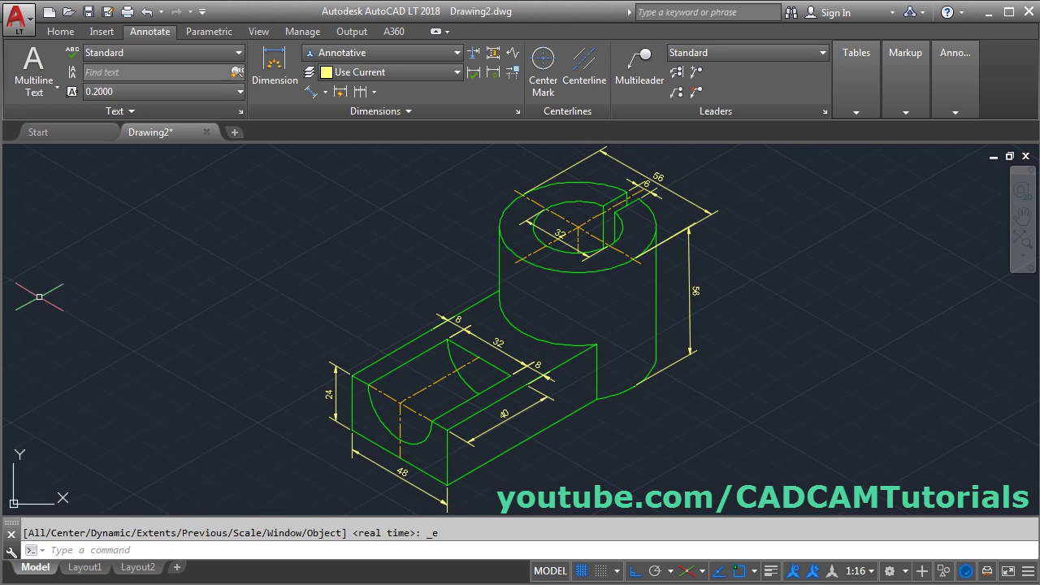
key("alt+Tab")
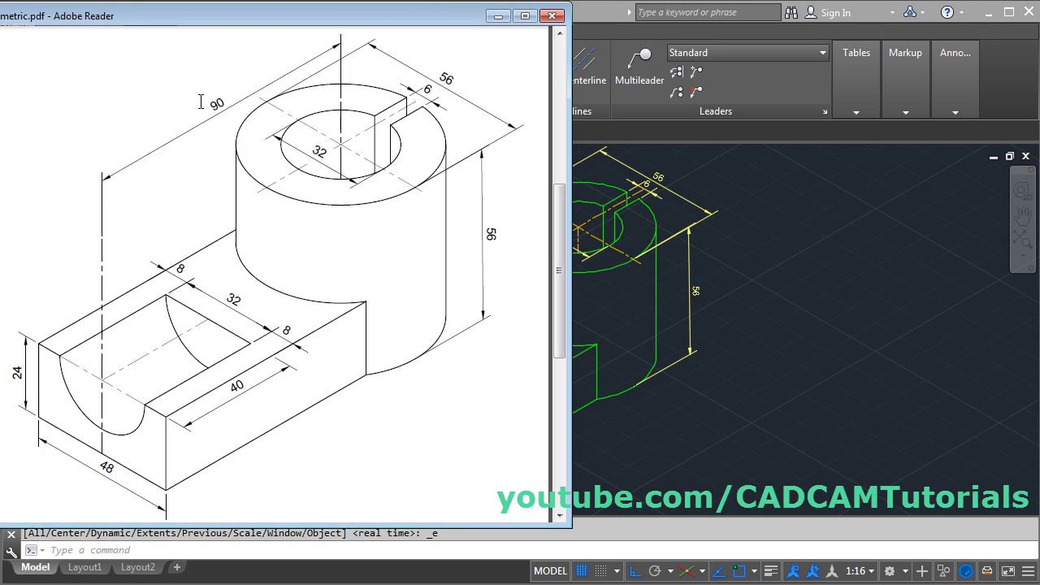
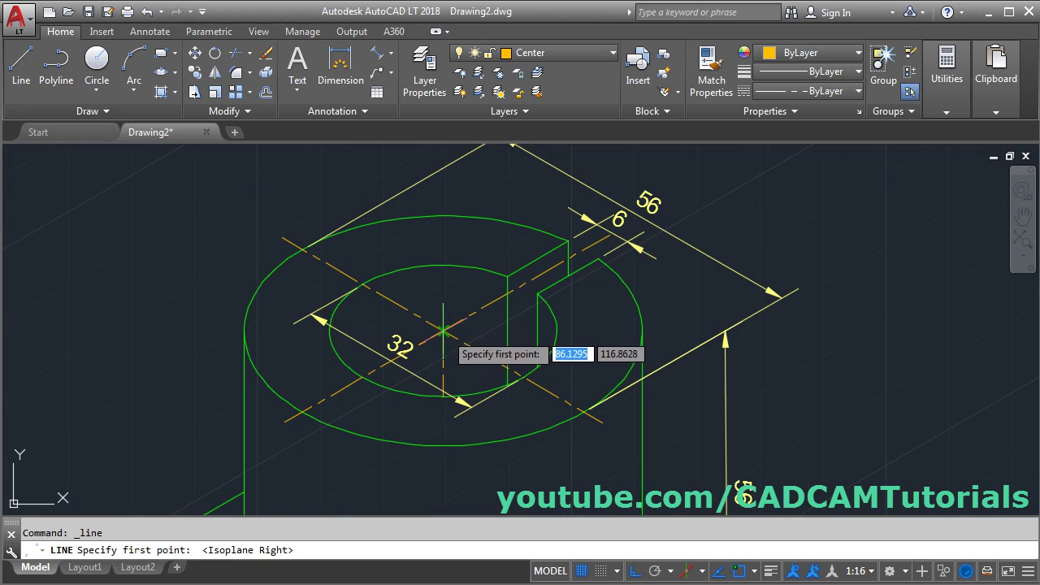
Draw a 10-unit vertical line upward from the centre of the bore's top face on the Center layer.
left_click(446, 333)
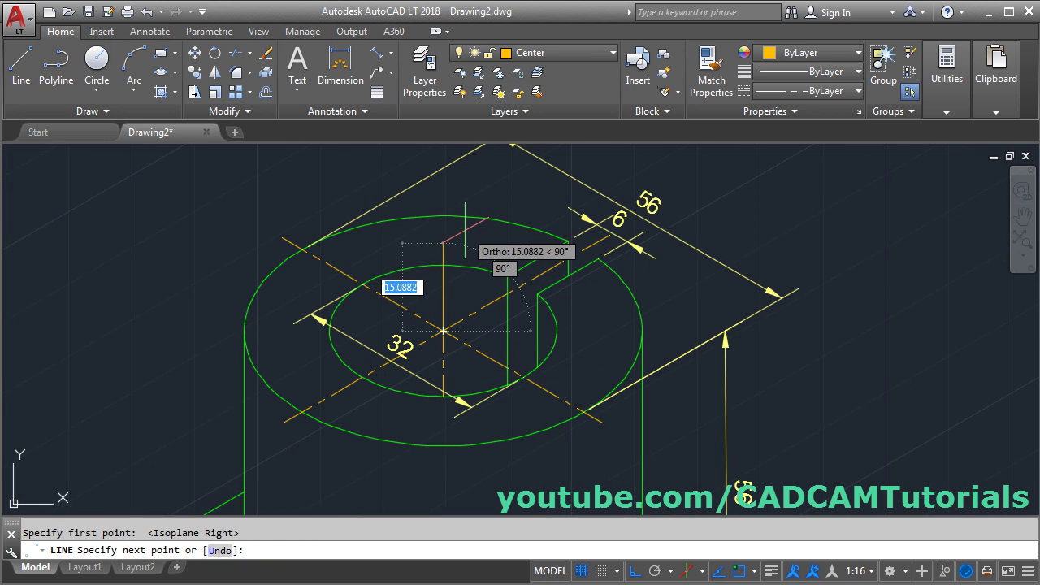
type("10")
key("Return")
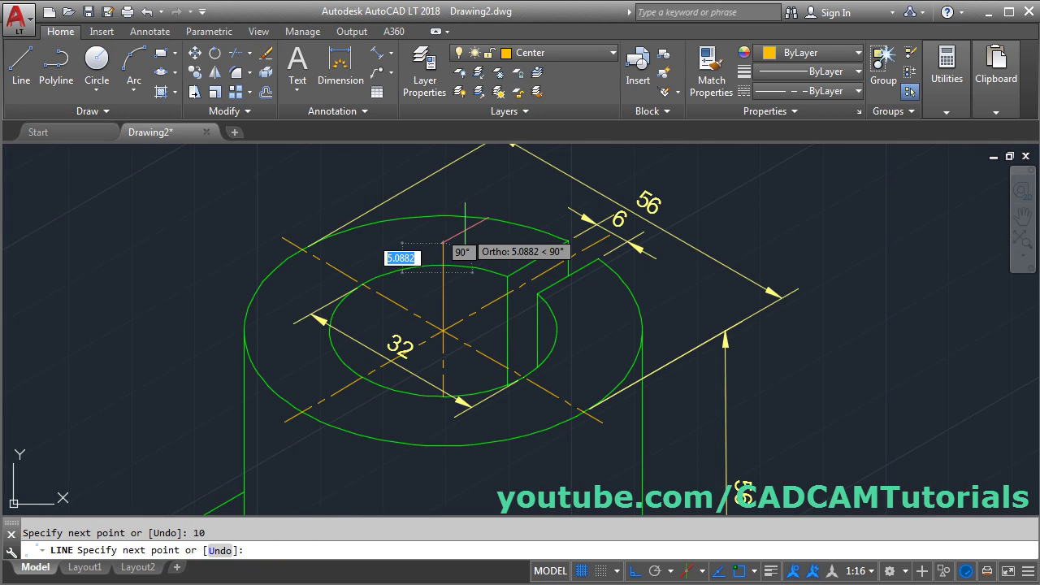
key("Return")
scroll(657, 280, "down", 2)
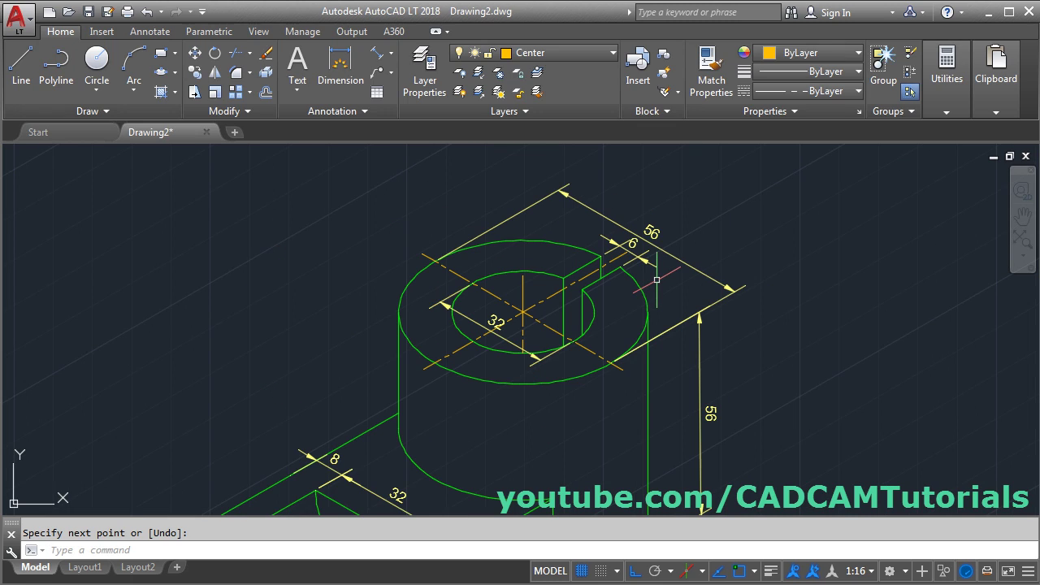
middle_click_drag(595, 305, 581, 334)
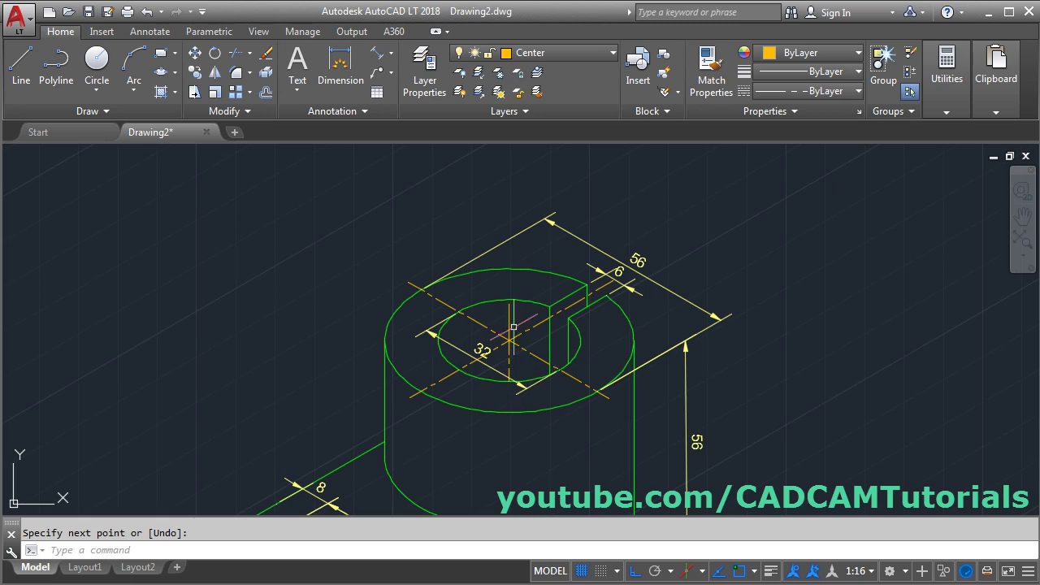
Join the upper and lower vertical centerline segments at the bore's centre into one line.
left_click(248, 111)
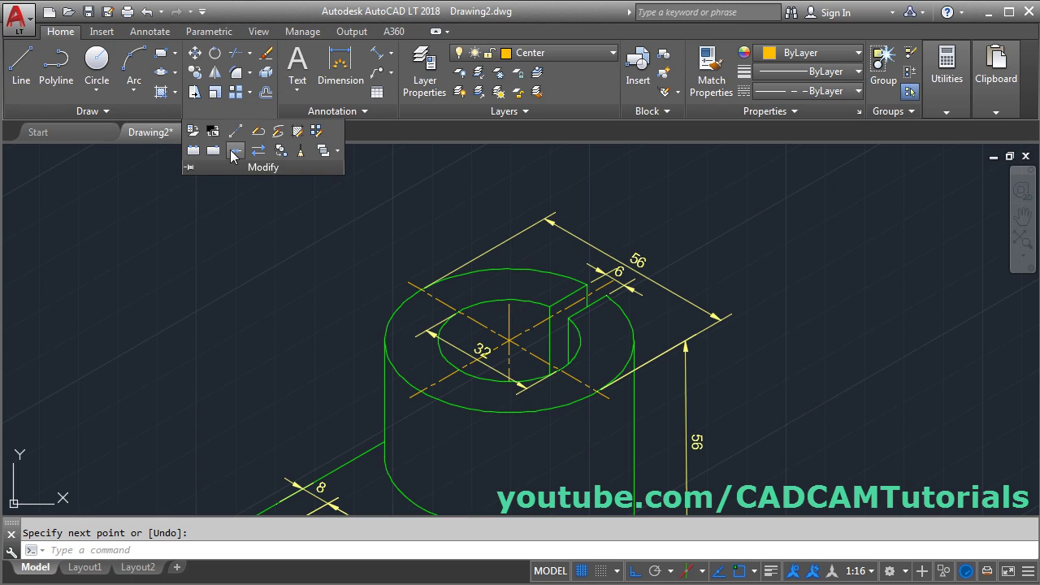
left_click(234, 151)
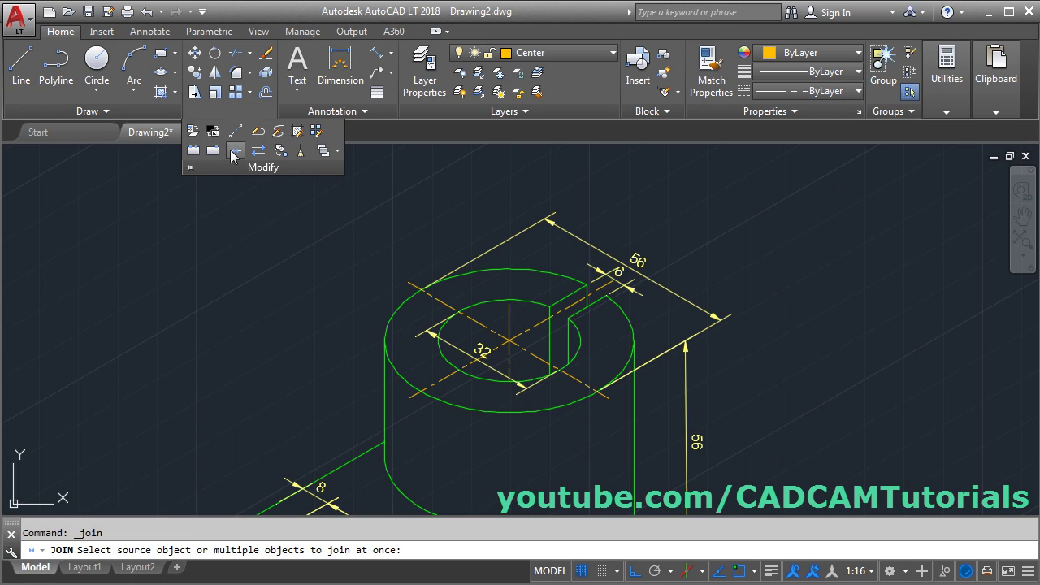
left_click(510, 361)
left_click(510, 325)
key("Return")
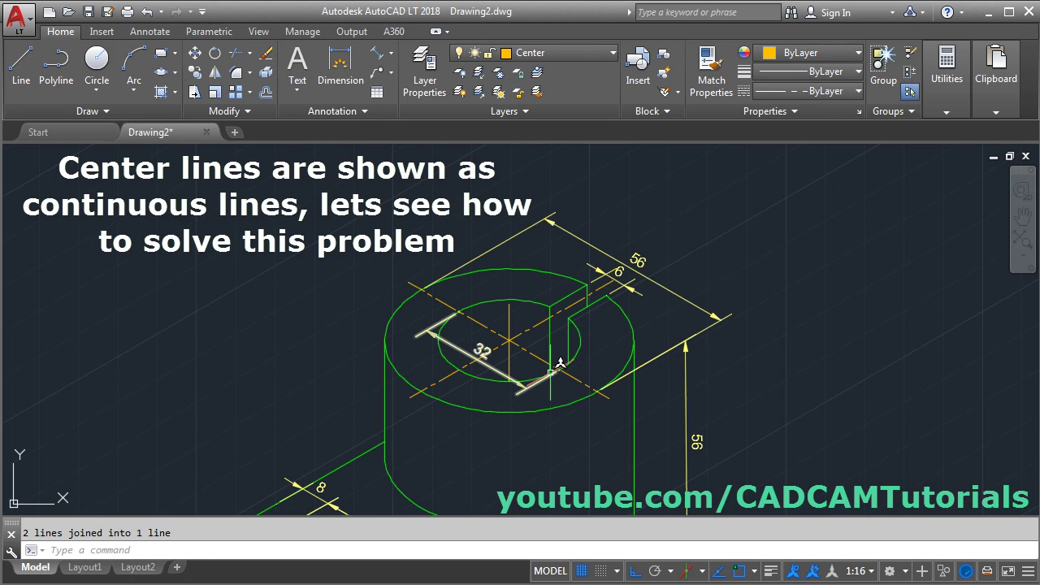
Undo the centerline join and the vertical line added above the bore's centre.
scroll(532, 358, "up", 2)
scroll(496, 360, "down", 1)
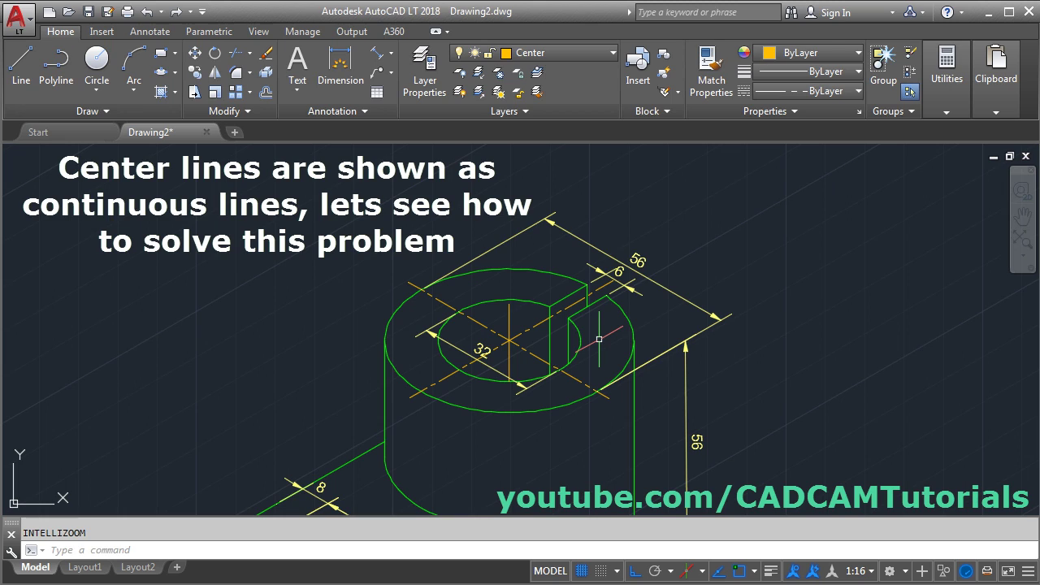
scroll(599, 340, "down", 1)
scroll(599, 340, "down", 1)
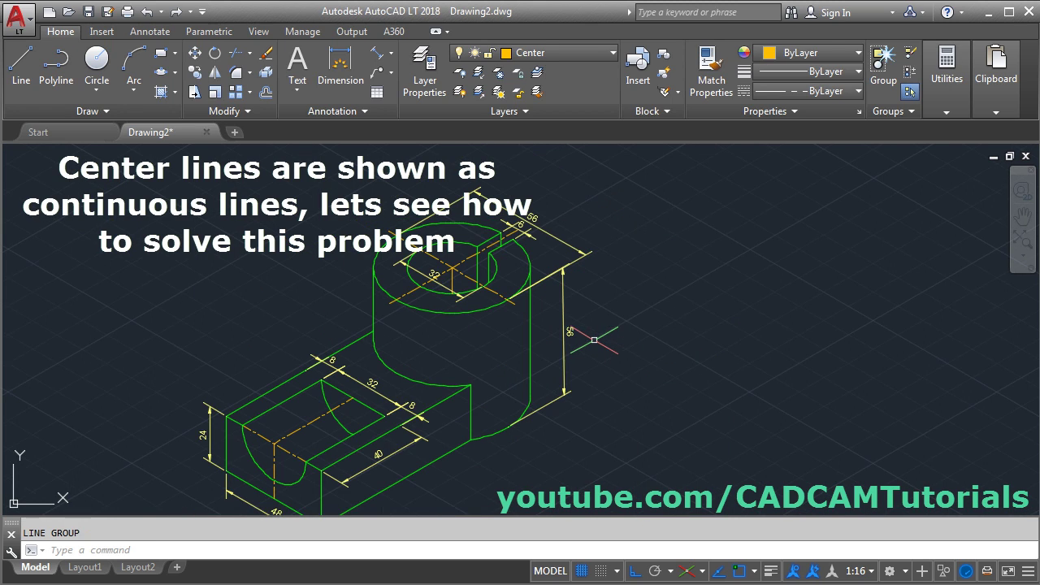
scroll(463, 254, "up", 4)
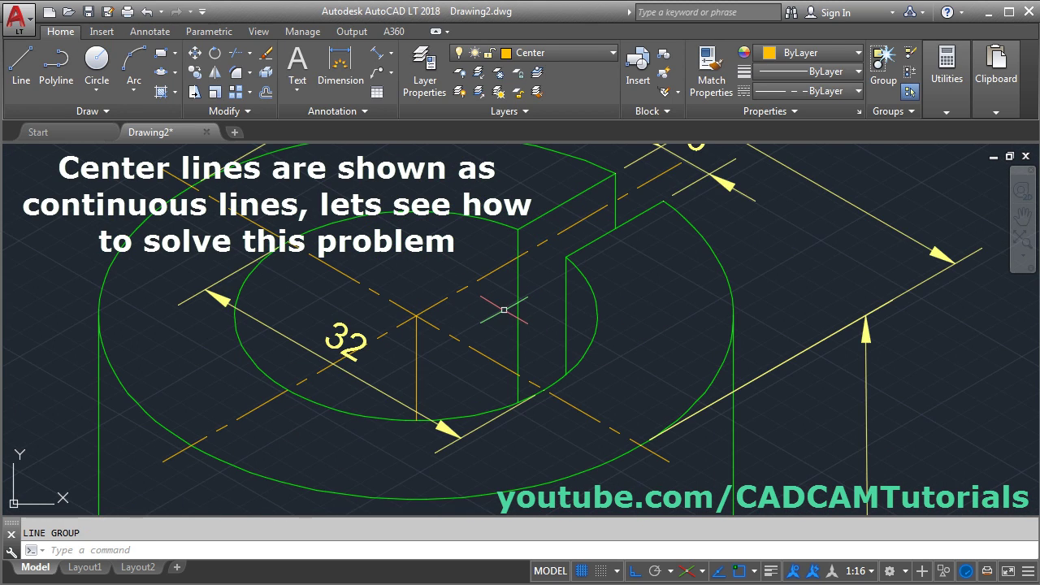
Try to restore the centerlines' dash pattern by regenerating the drawing twice.
type("re")
key("Return")
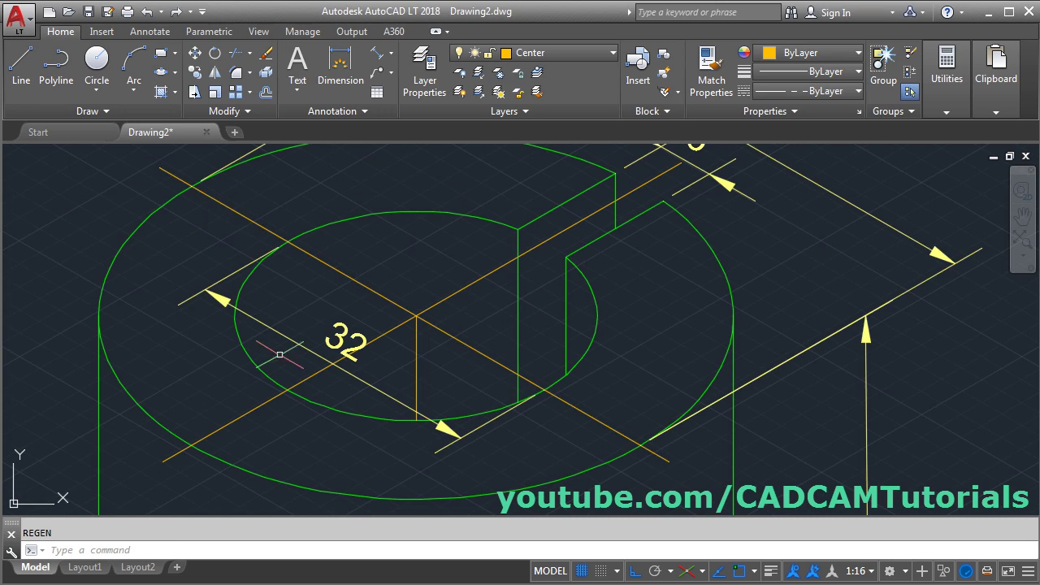
type("re")
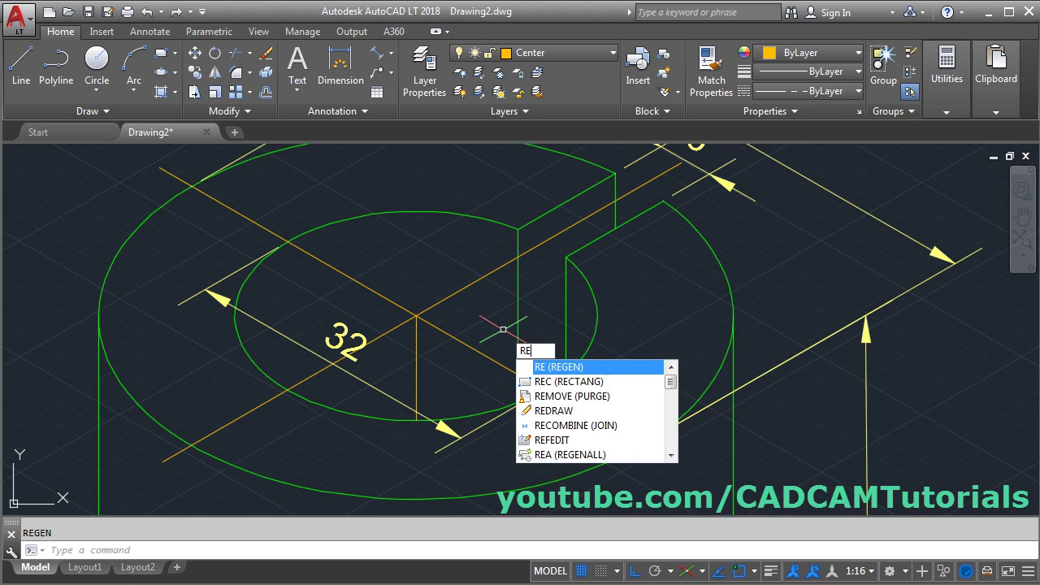
key("Return")
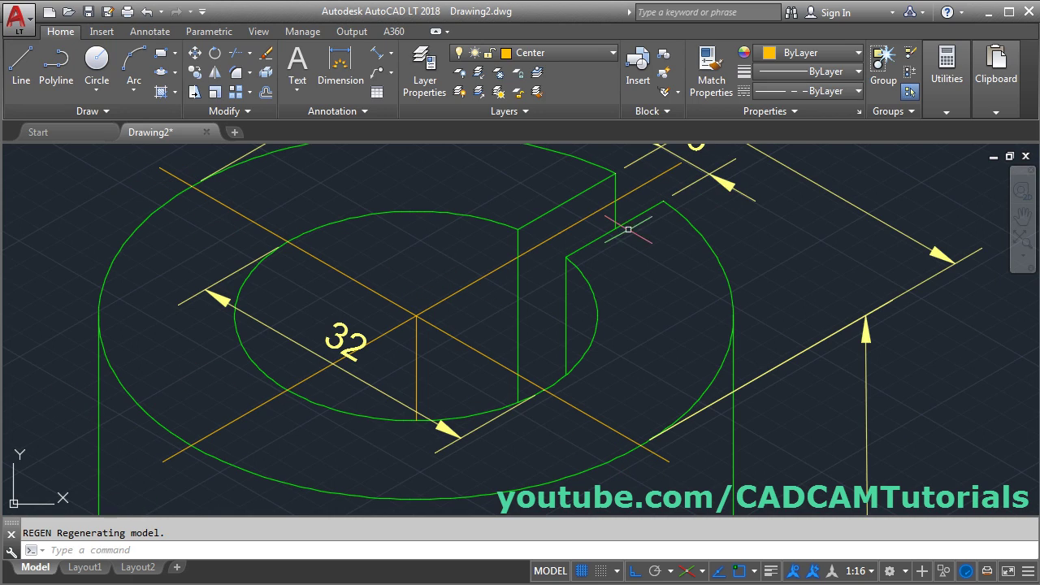
scroll(531, 316, "down", 2)
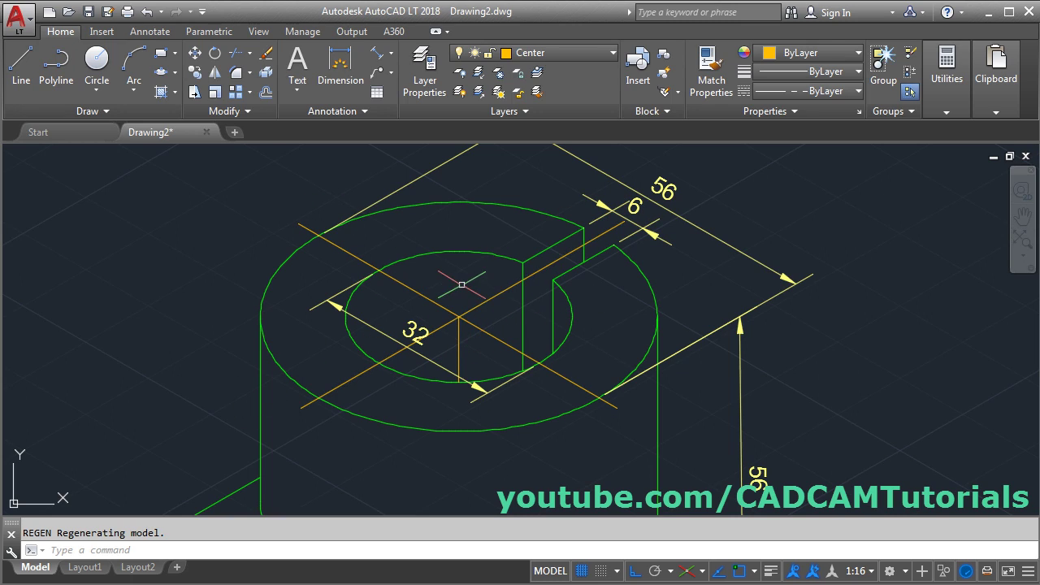
scroll(468, 285, "up", 2)
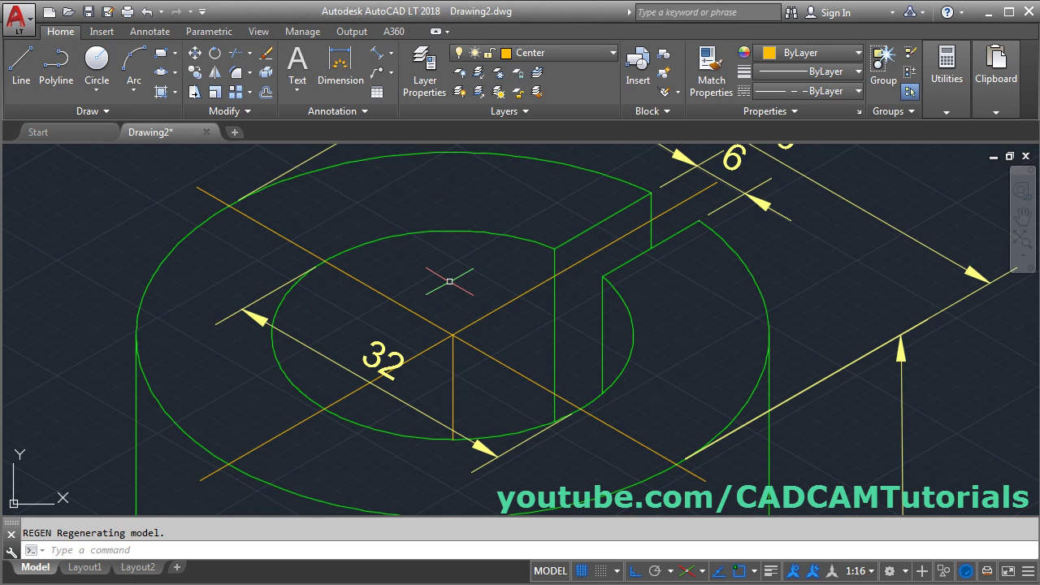
Reduce the global linetype scale factor with LTSCALE so the cylinder's centerlines display as dash-dot lines.
type("LTS")
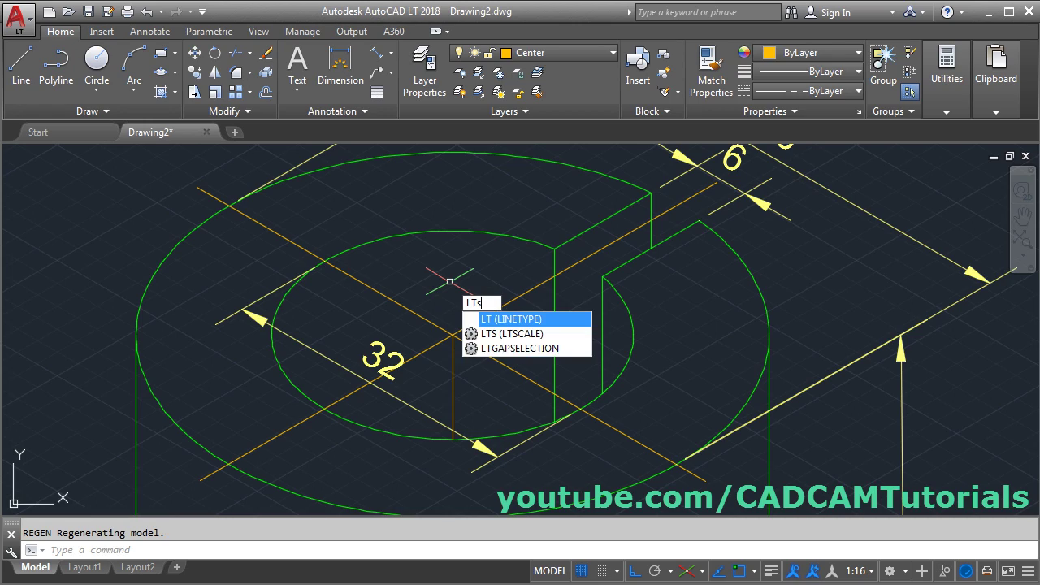
key("Return")
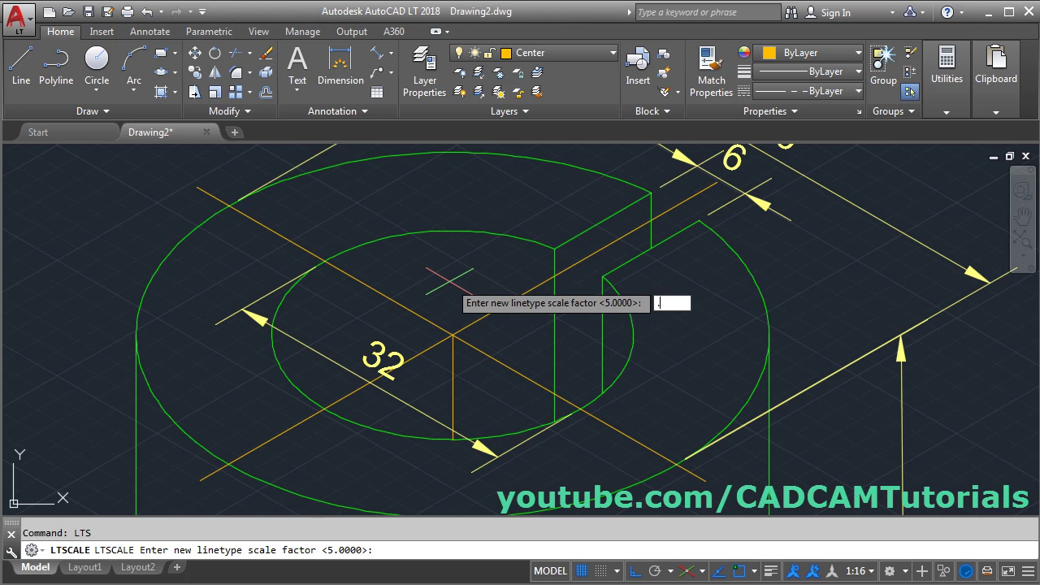
key("Return")
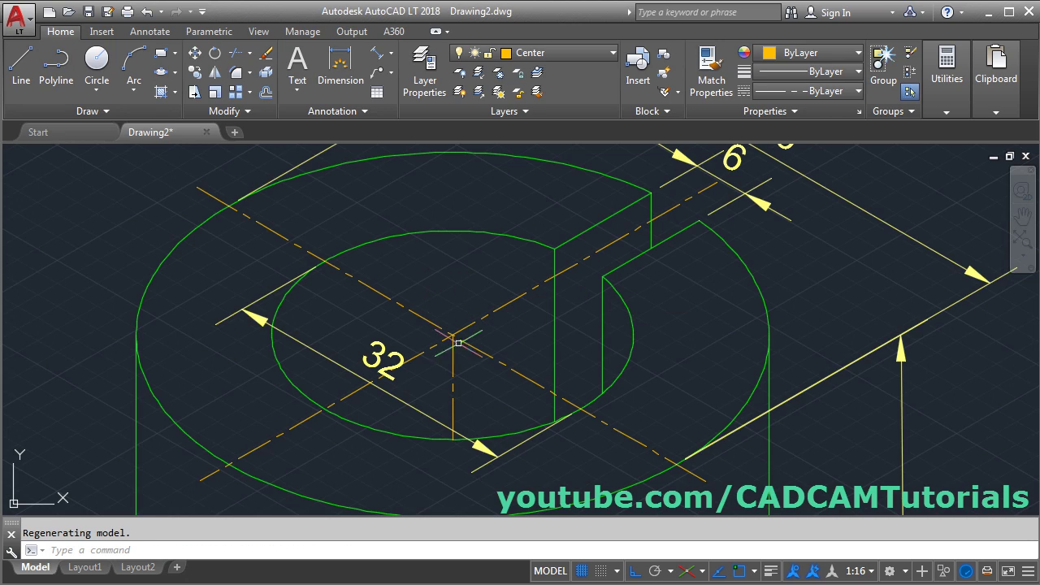
Switch the isometric drafting plane to isoplane Right.
middle_click_drag(491, 319, 468, 332)
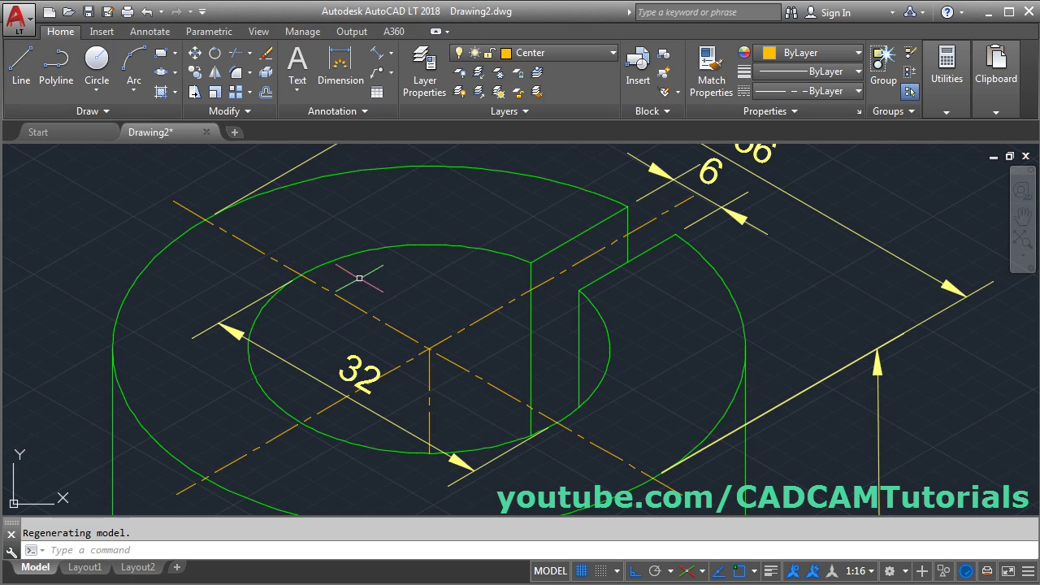
left_click(21, 65)
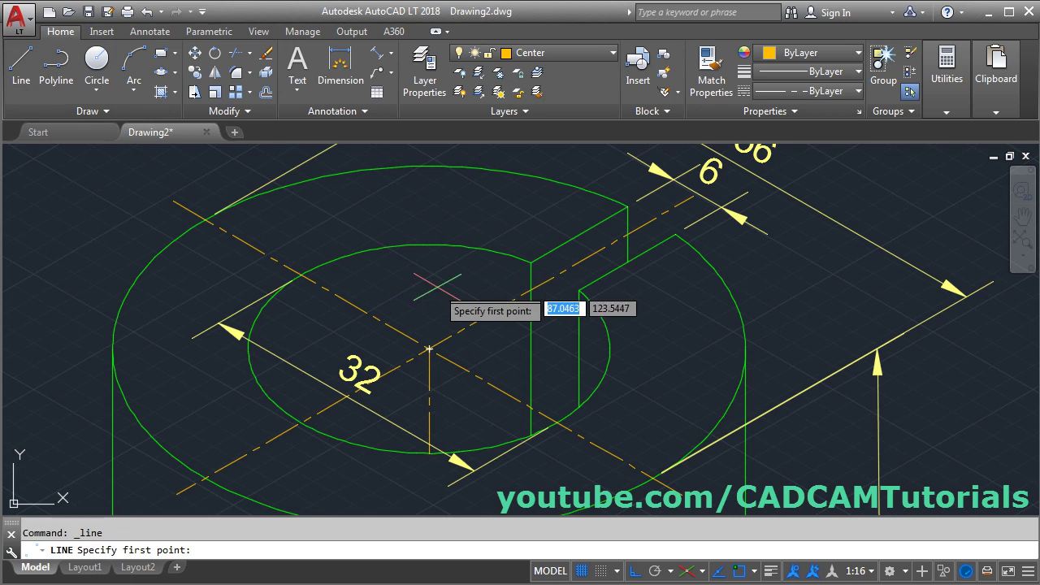
left_click(429, 349)
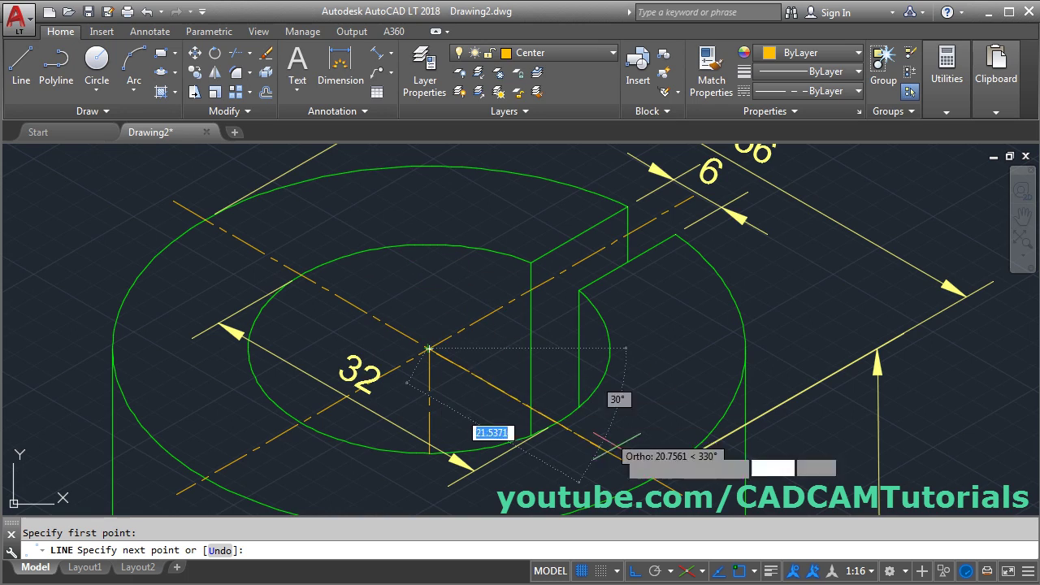
left_click(704, 571)
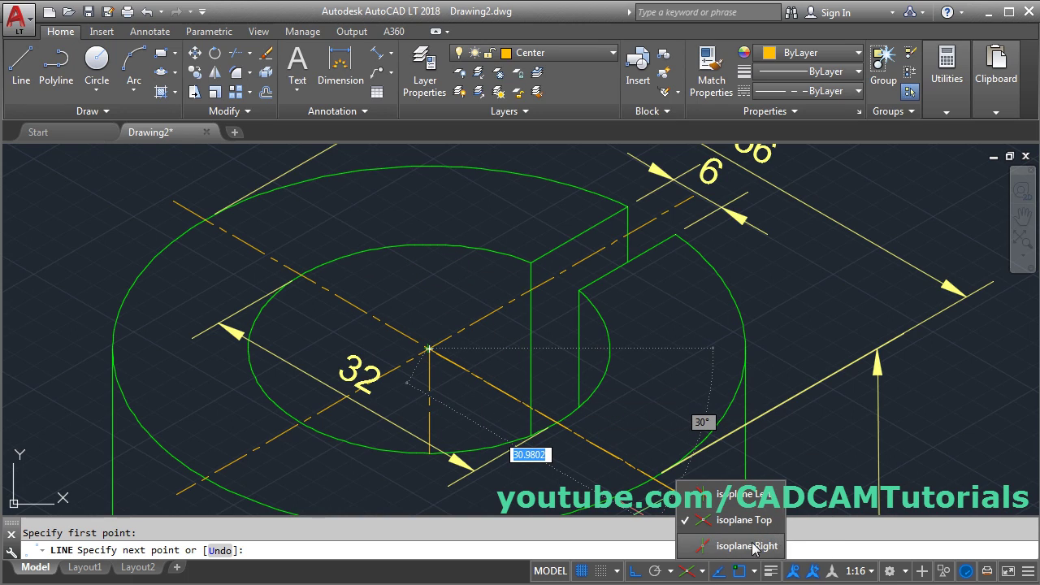
left_click(747, 548)
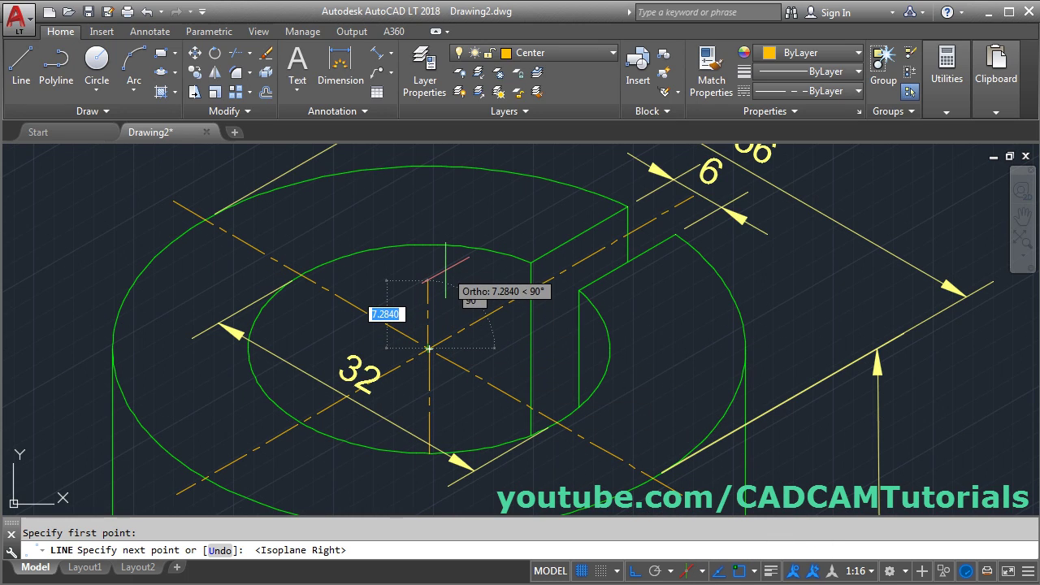
scroll(428, 348, "up", 4)
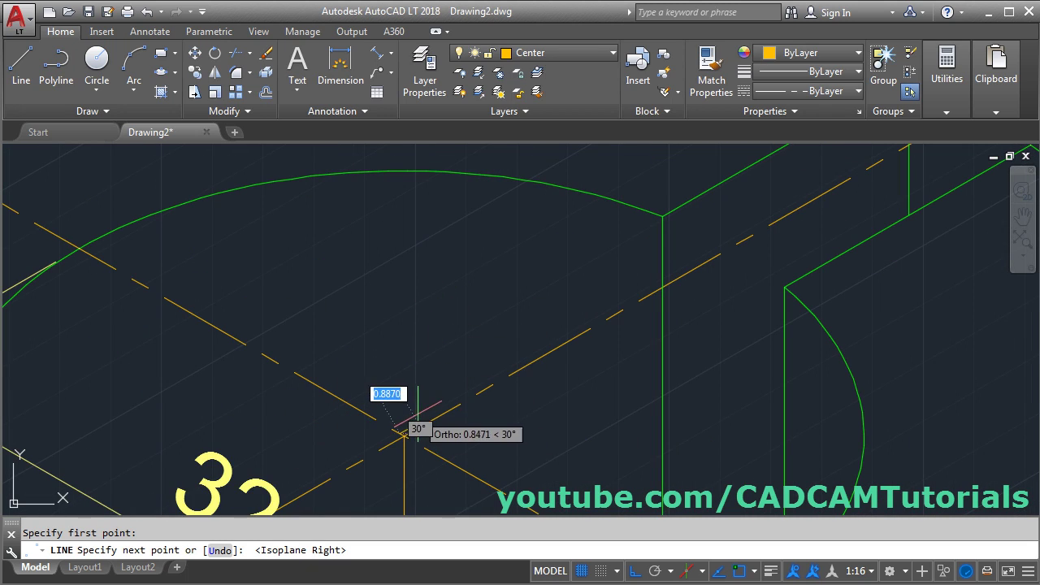
key("Escape")
scroll(418, 389, "down", 5)
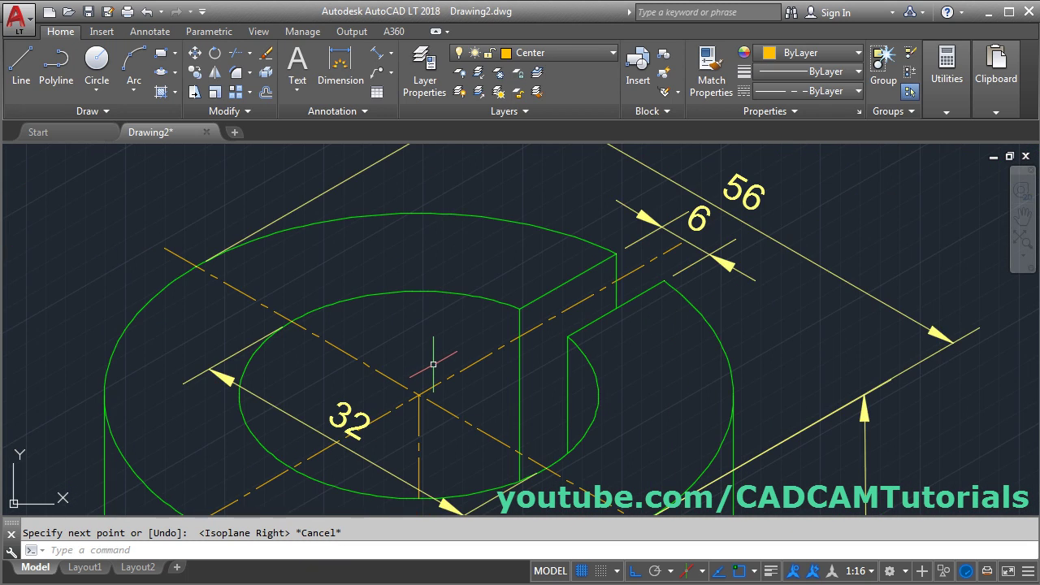
Draw a vertical centerline 10 units long upward from the centre of the cylinder's bore.
left_click(21, 65)
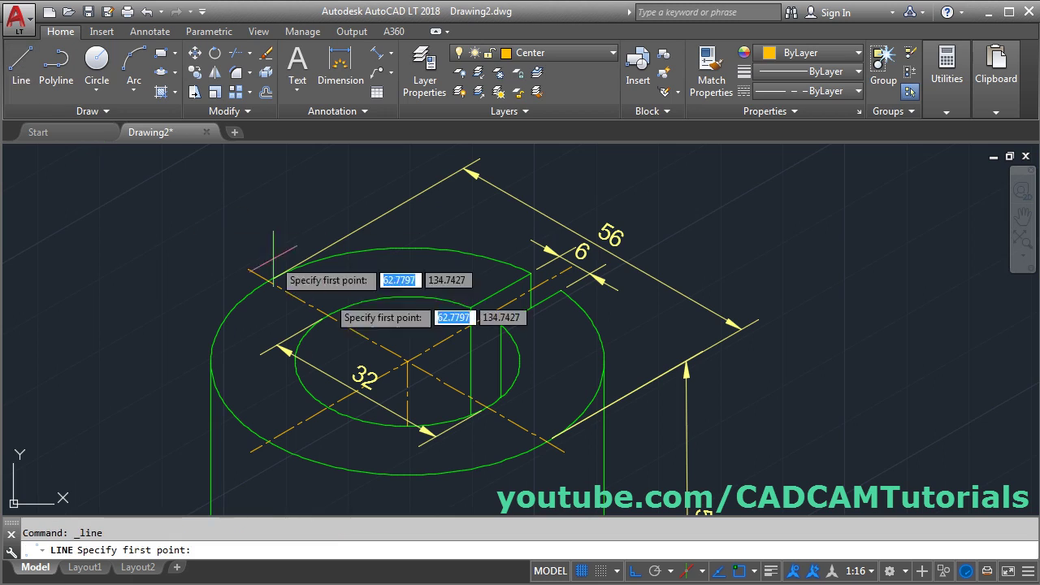
scroll(403, 352, "up", 3)
left_click(423, 391)
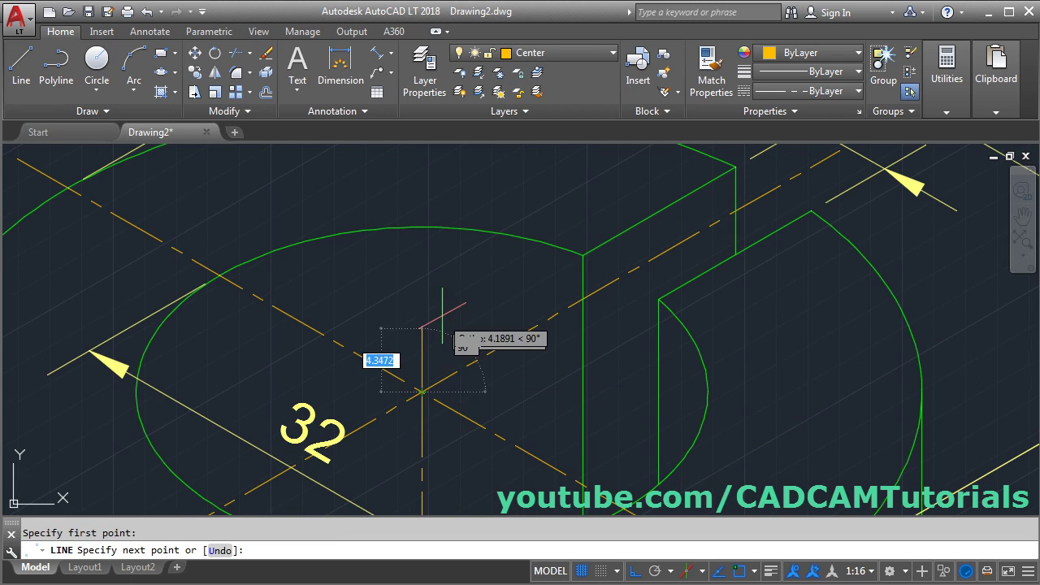
type("10")
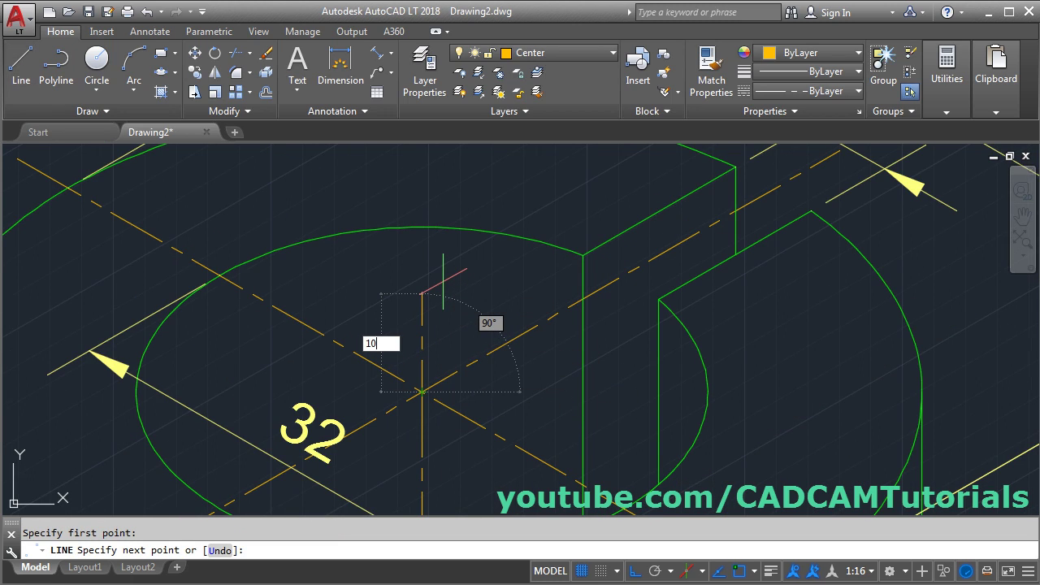
key("Return")
key("Escape")
scroll(520, 210, "down", 2)
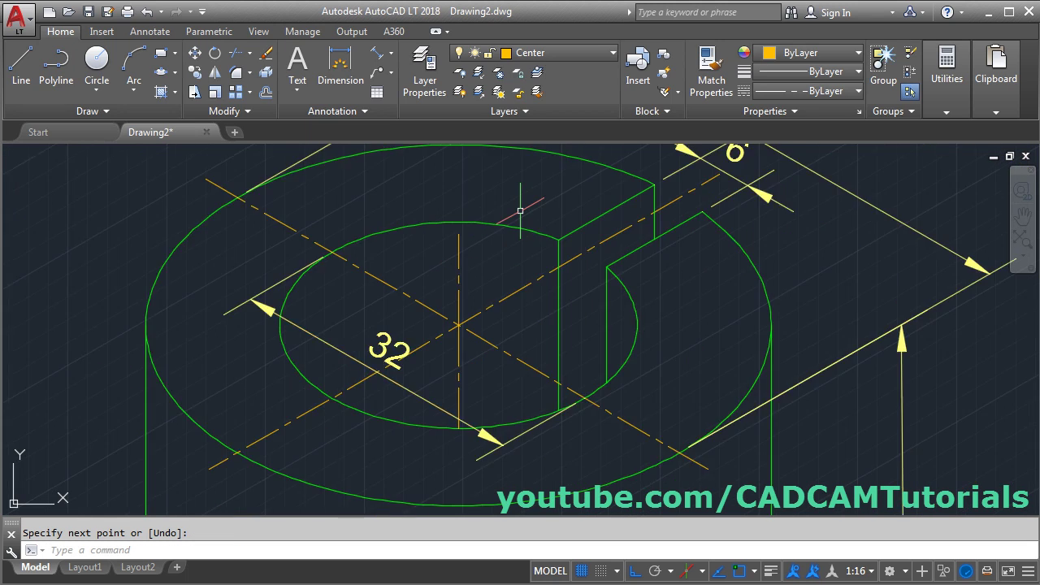
Stretch the upper end of the vertical centerline on the block's front semicircular groove upward by 42 units.
scroll(520, 210, "down", 4)
middle_click_drag(522, 271, 522, 319)
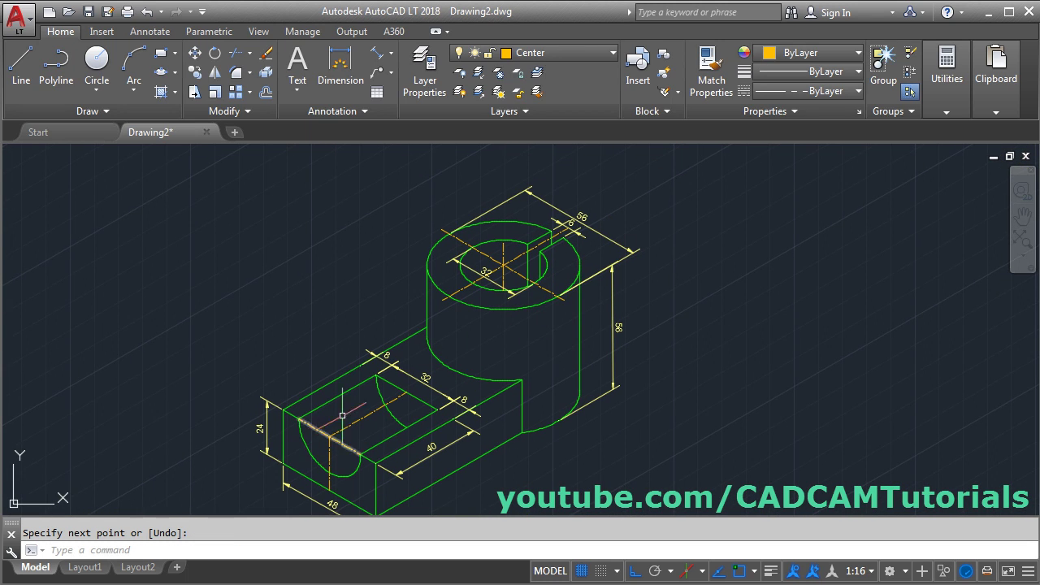
scroll(350, 431, "up", 2)
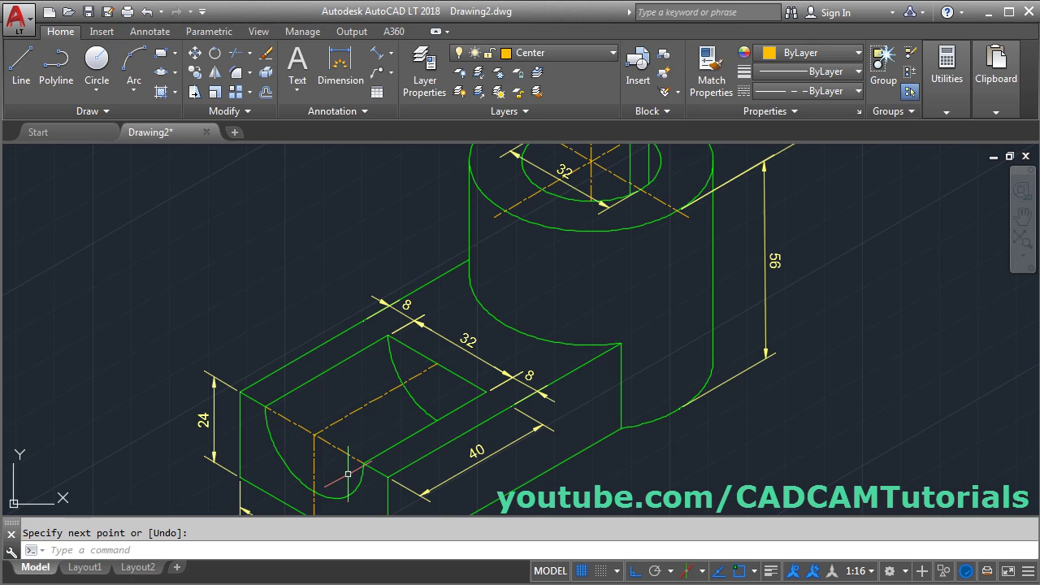
key("Return")
left_click(314, 468)
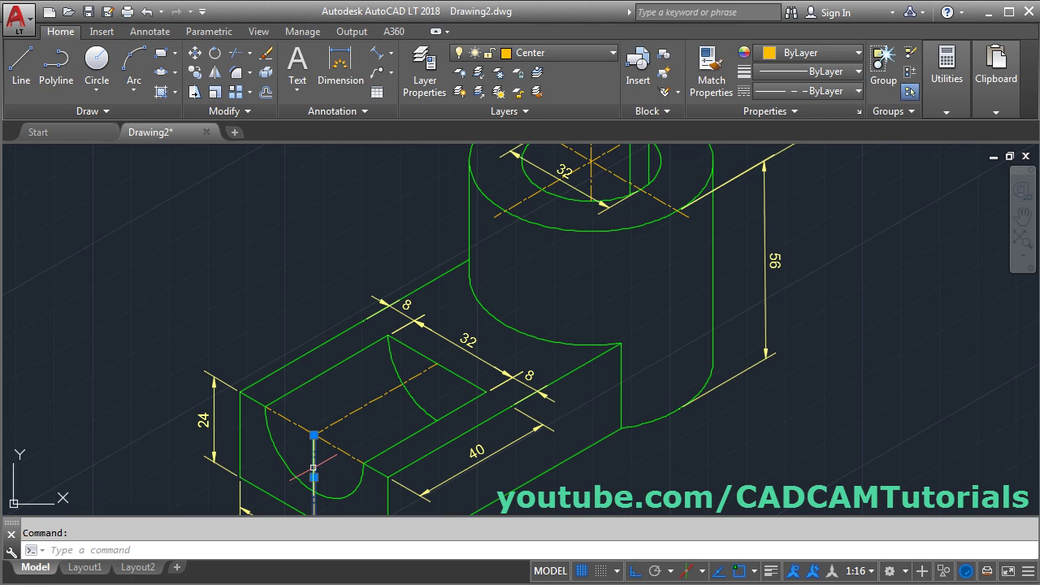
left_click(314, 436)
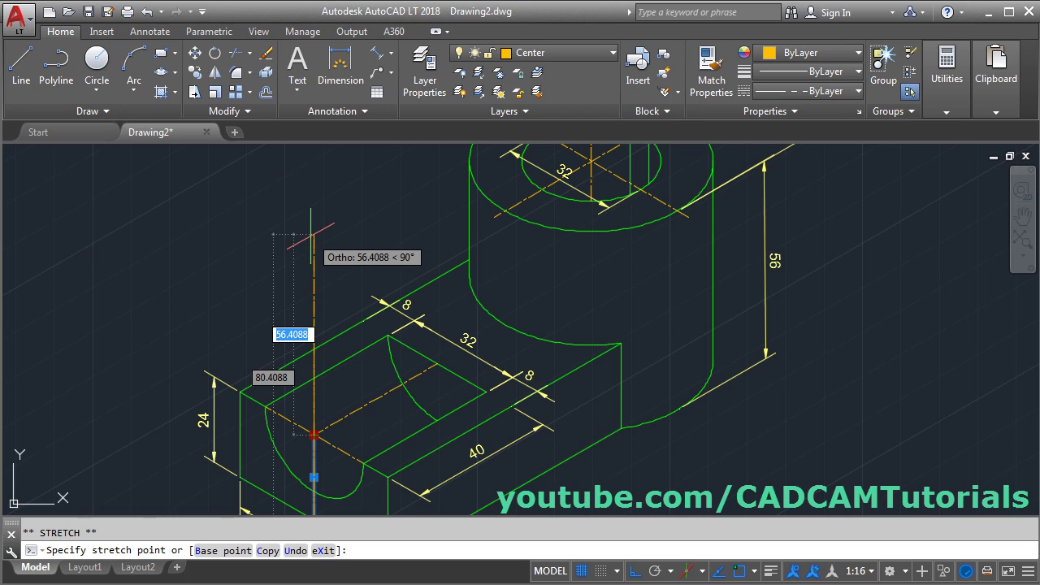
type("42")
key("Return")
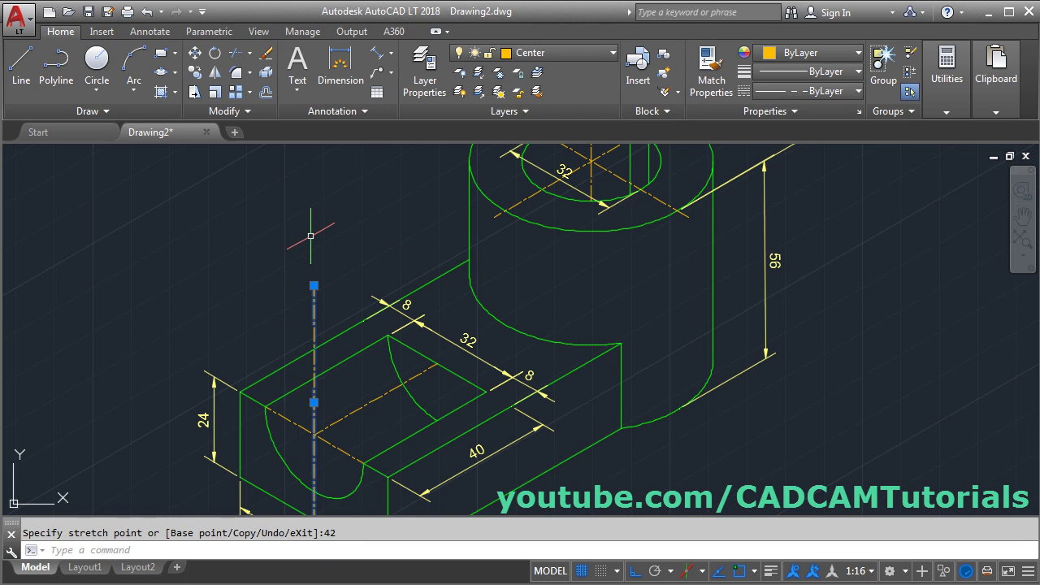
key("Escape")
Make the Dim layer current and add an aligned dimension between the upper ends of the groove's and bore's vertical centerlines.
middle_click_drag(514, 316, 455, 439)
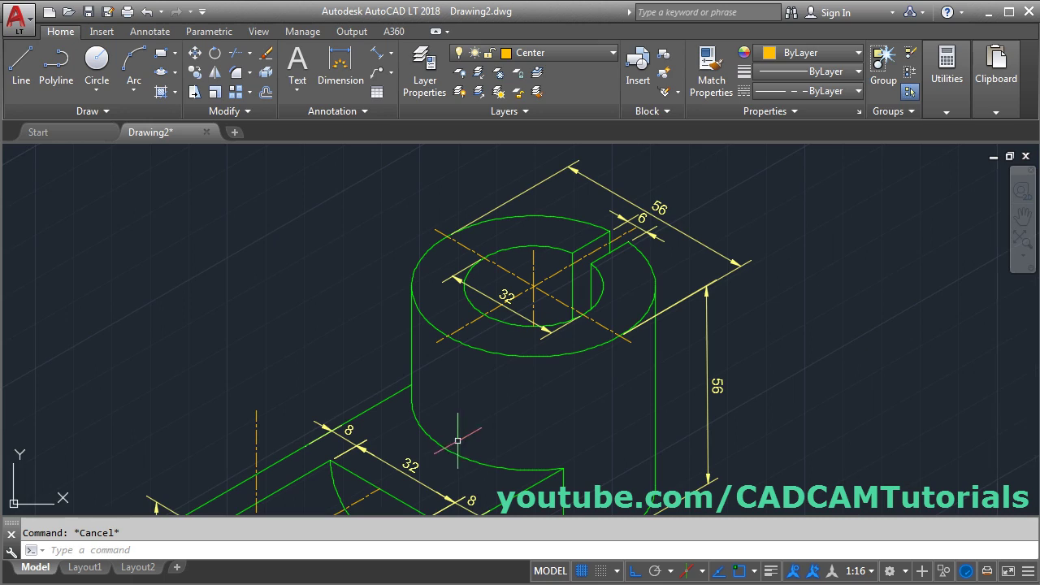
left_click(556, 54)
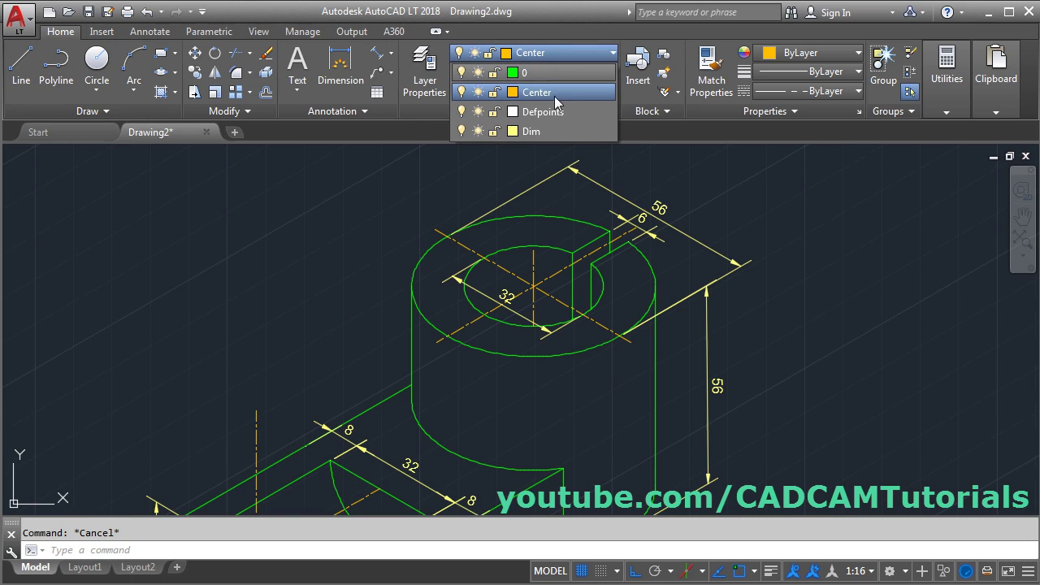
left_click(545, 132)
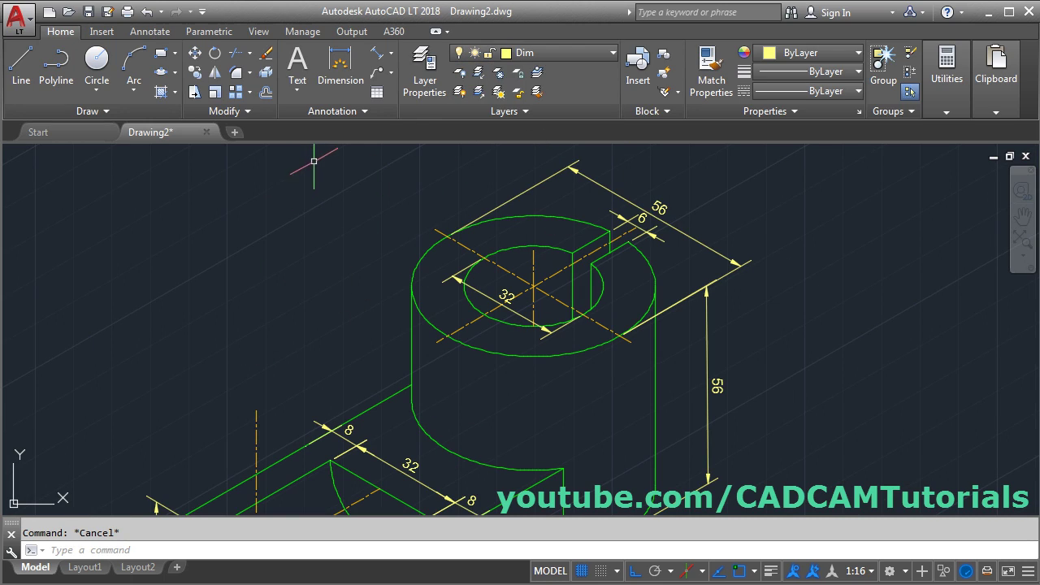
left_click(391, 53)
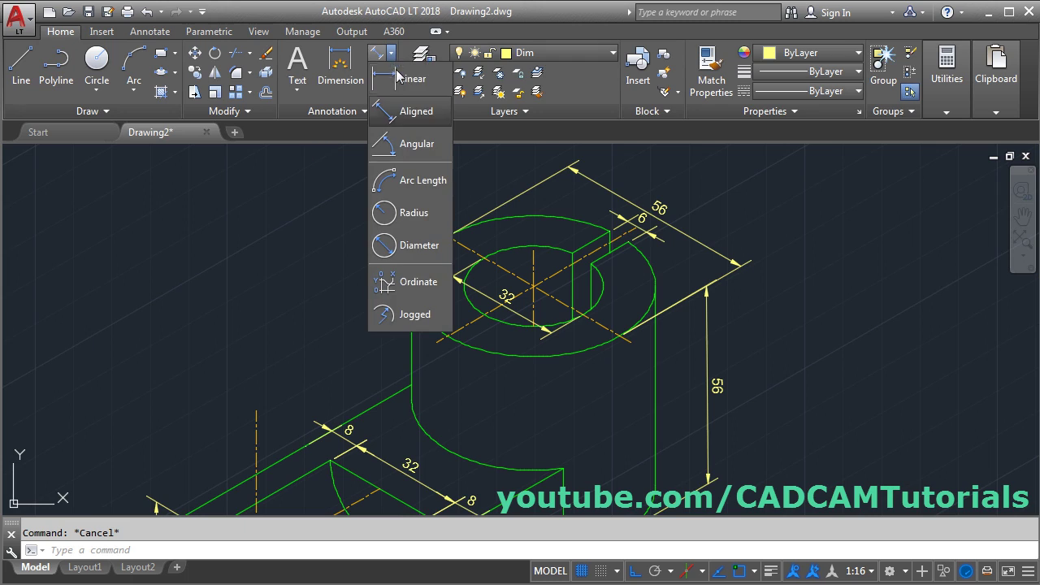
left_click(410, 119)
left_click(256, 410)
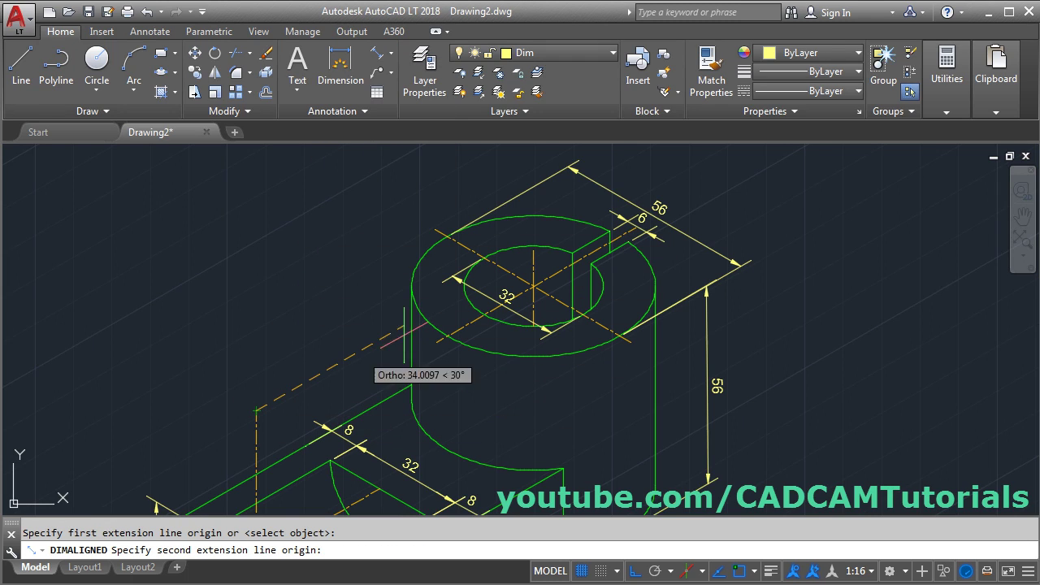
left_click(533, 286)
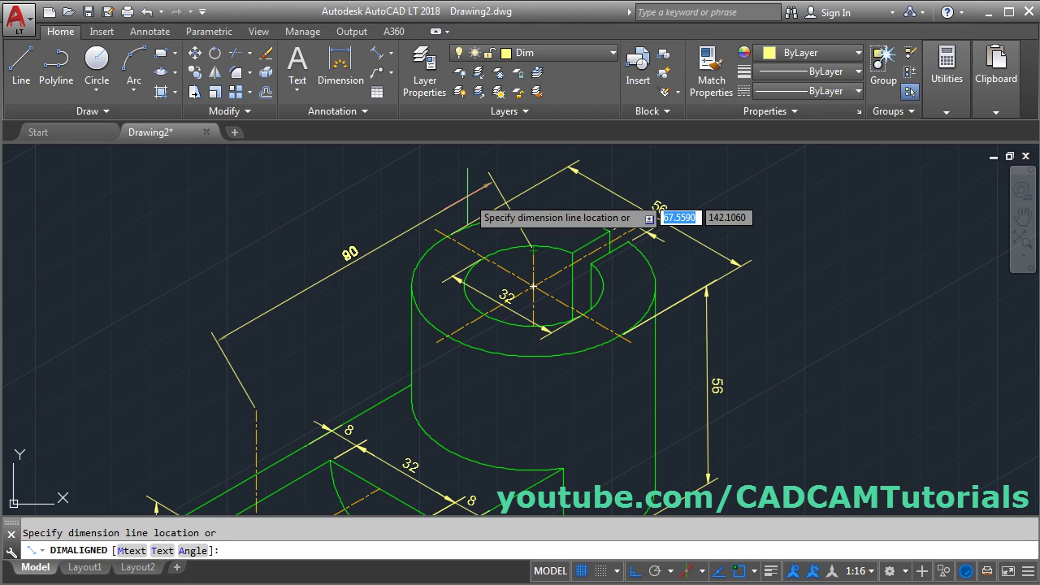
left_click(468, 197)
middle_click_drag(542, 223, 616, 220)
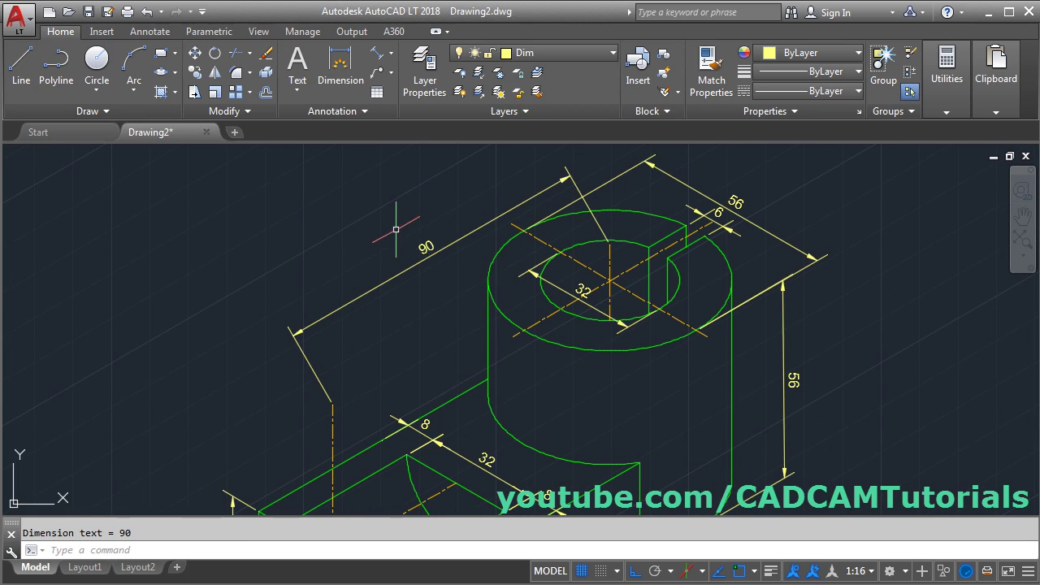
Oblique the aligned dimension between the two vertical centerlines to an angle of 90 degrees.
left_click(155, 32)
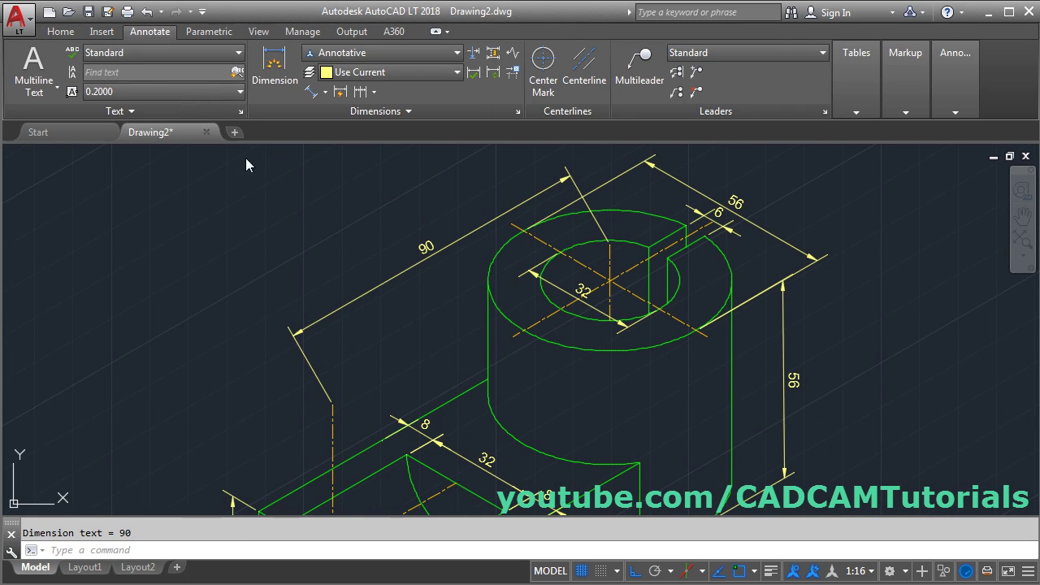
left_click(400, 111)
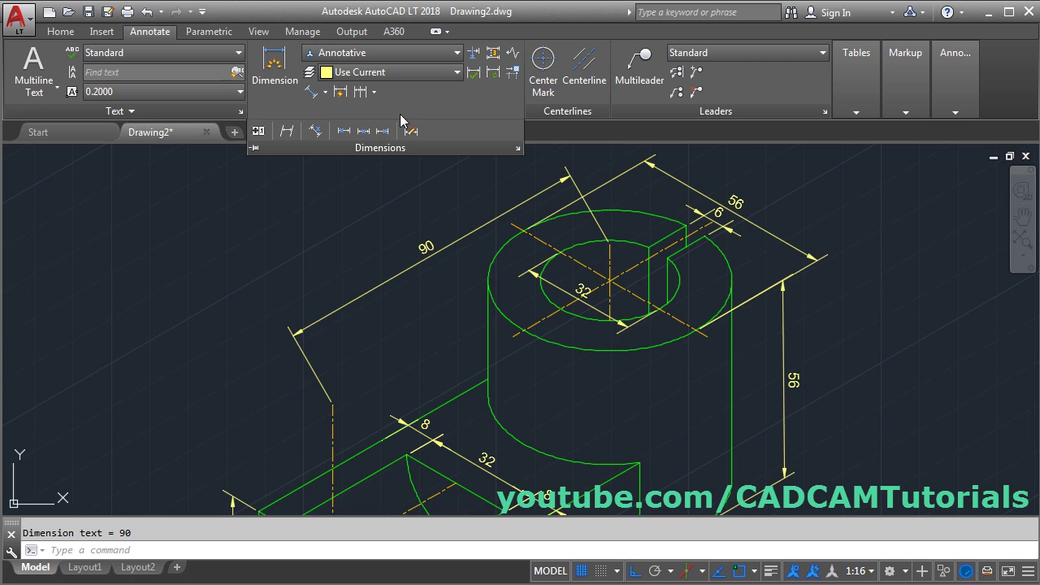
left_click(288, 132)
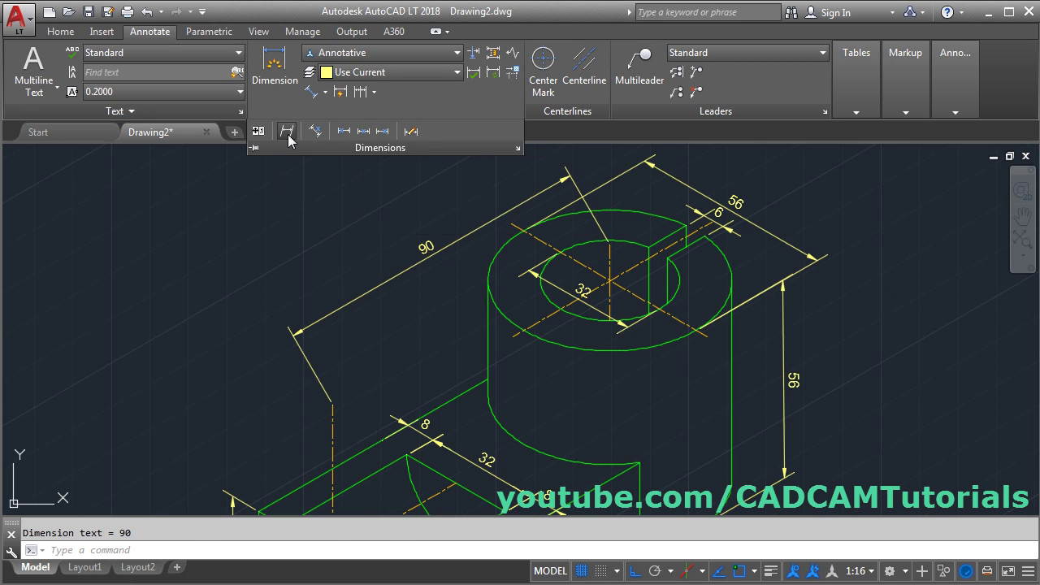
left_click(420, 258)
key("Return")
middle_click_drag(406, 328, 414, 293)
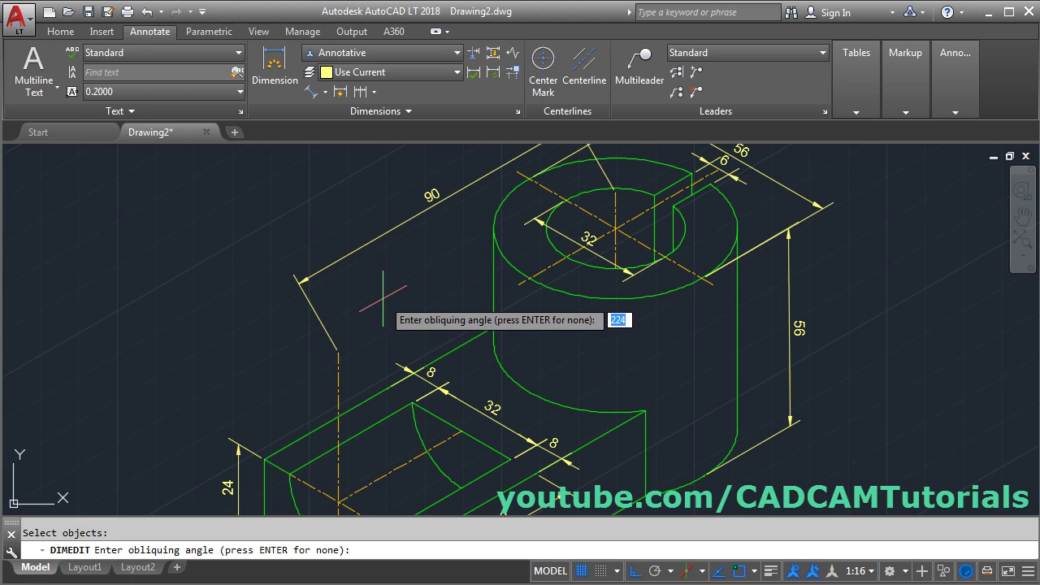
key("Return")
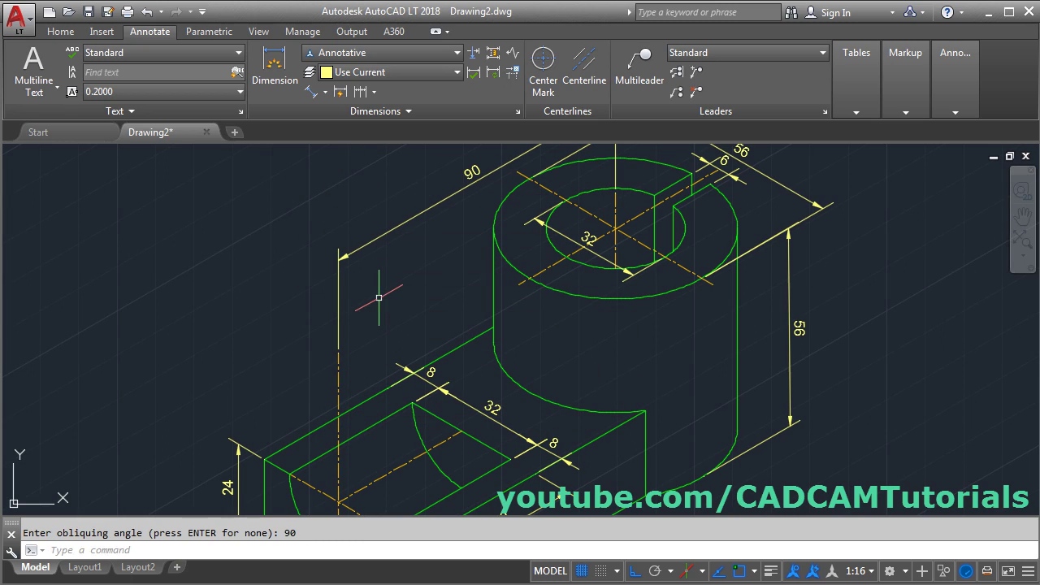
middle_click(409, 334)
middle_click(409, 334)
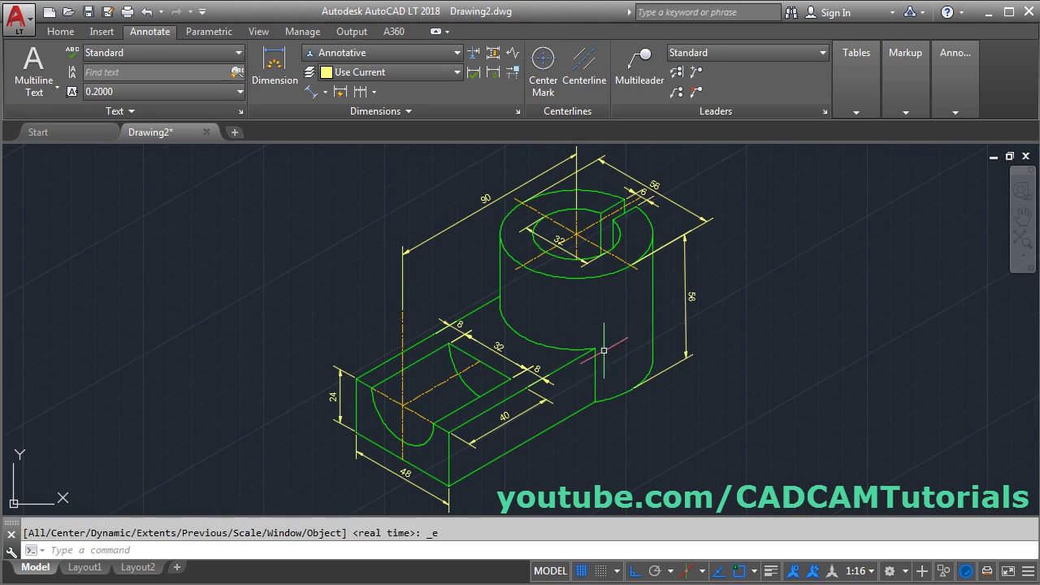